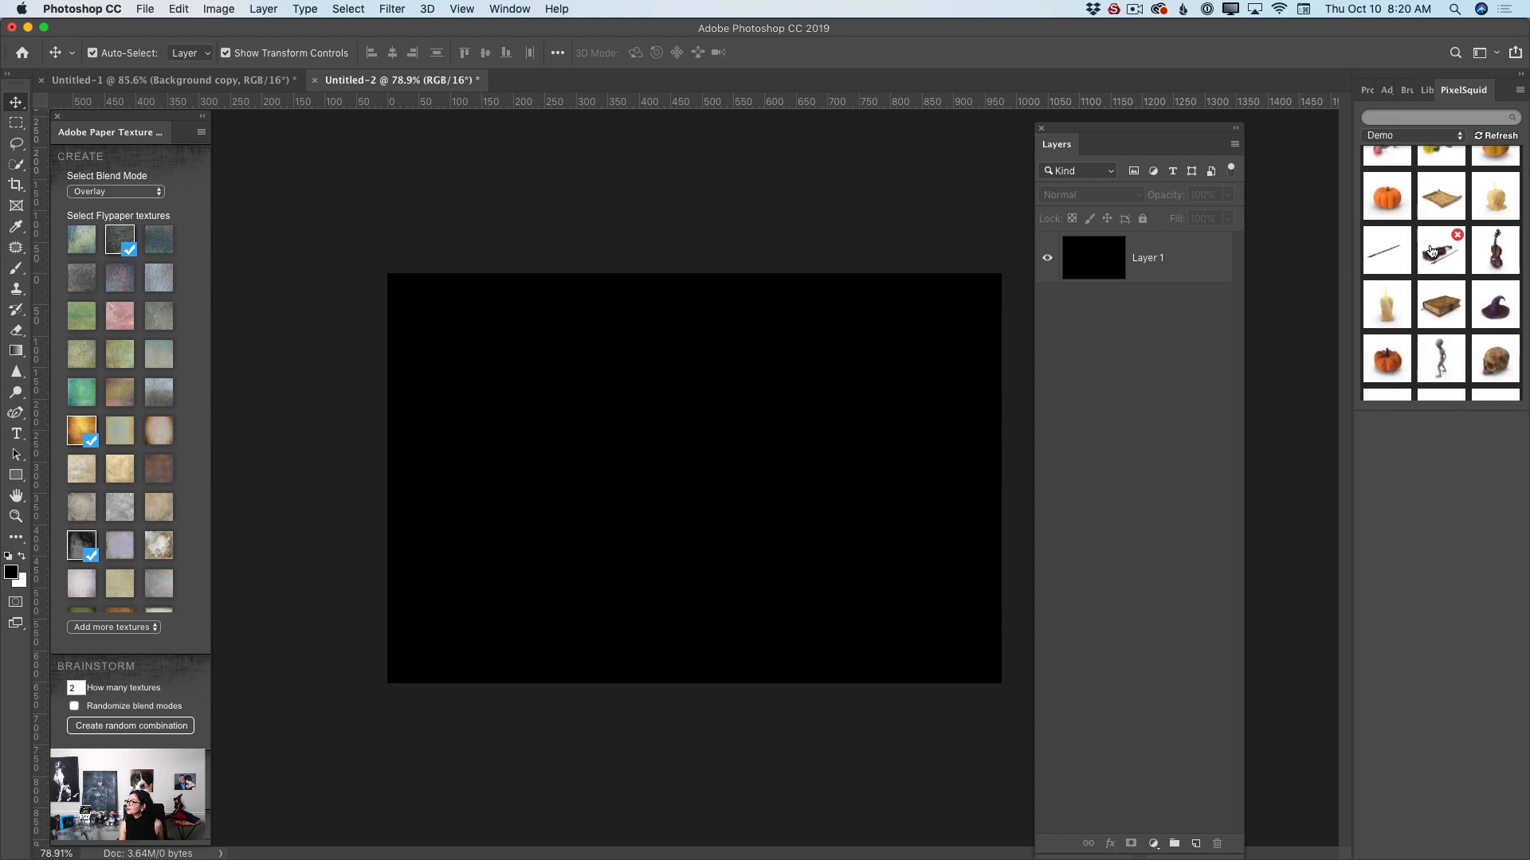
- Add the treasure map 3D object to the black canvas and spin it to a low, nearly side-on viewing angle
{"action": "left_click", "coordinate": [1437, 207]}
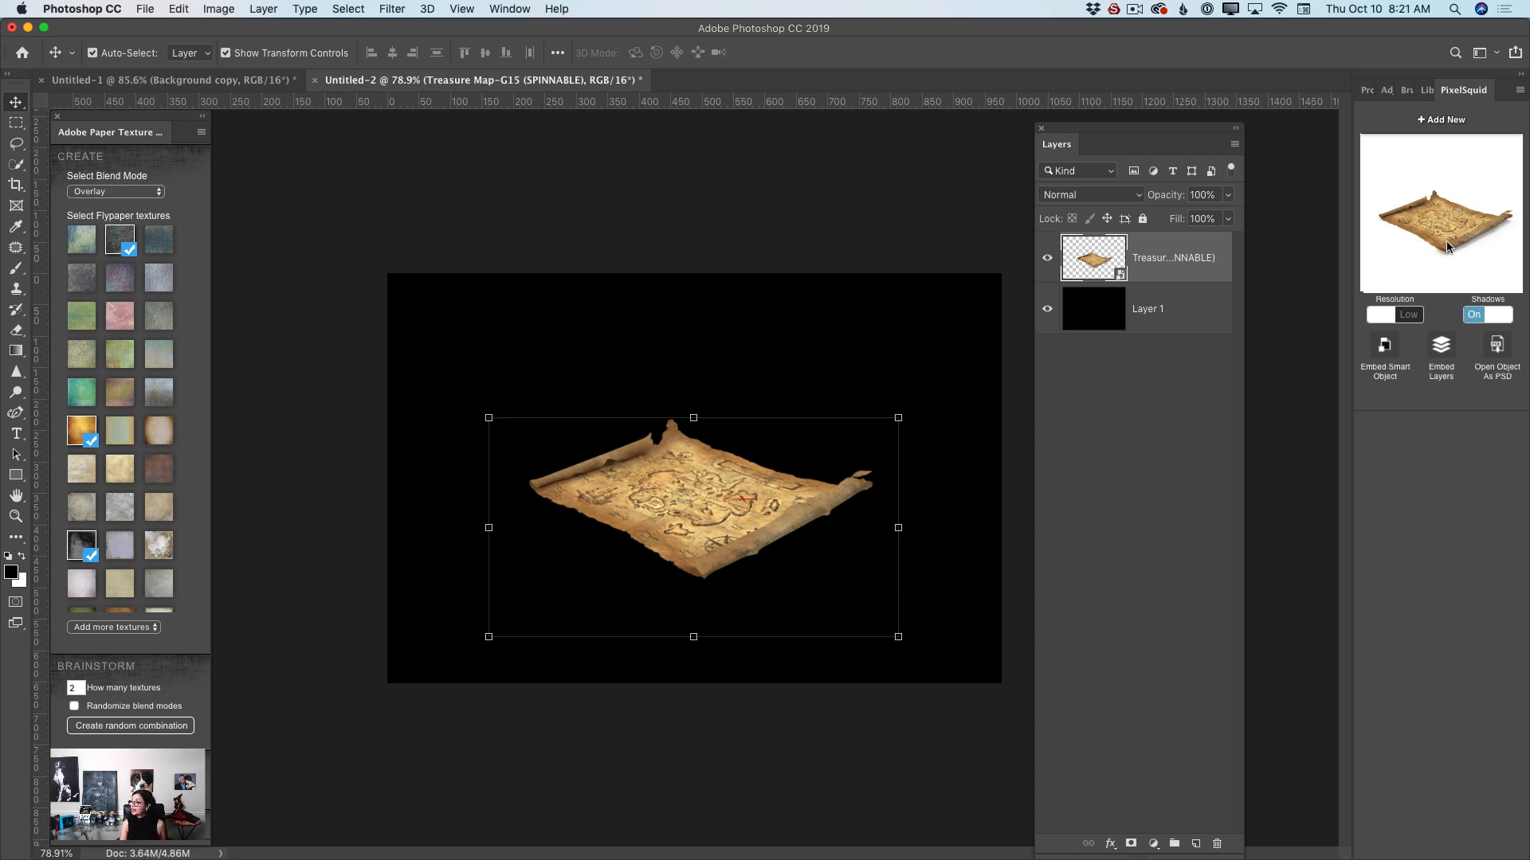
{"action": "left_click_drag", "start_coordinate": [1447, 241], "coordinate": [1445, 229]}
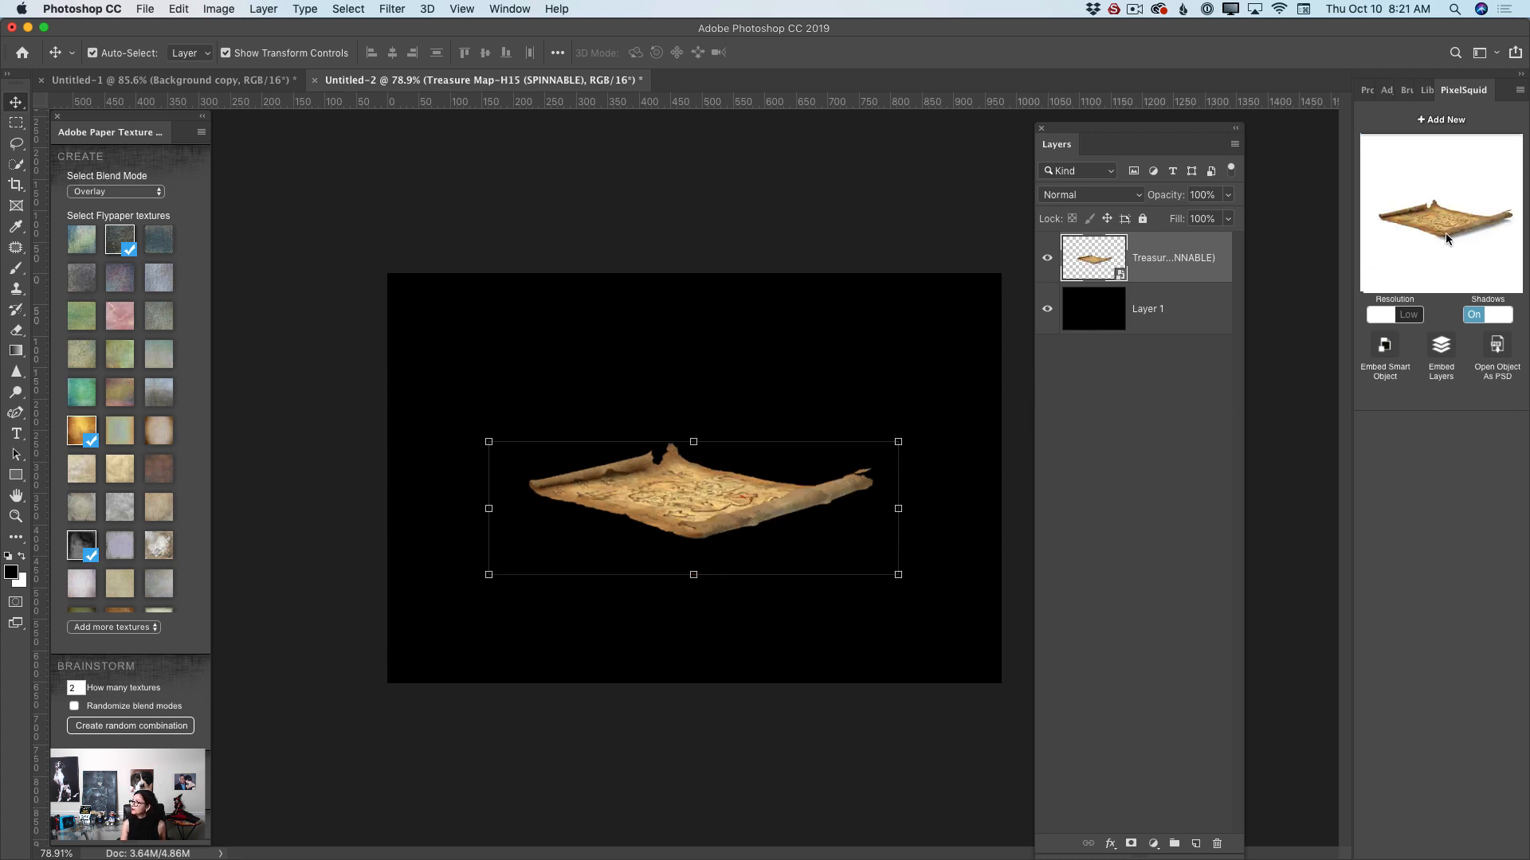
{"action": "left_click_drag", "start_coordinate": [1445, 233], "coordinate": [1451, 232]}
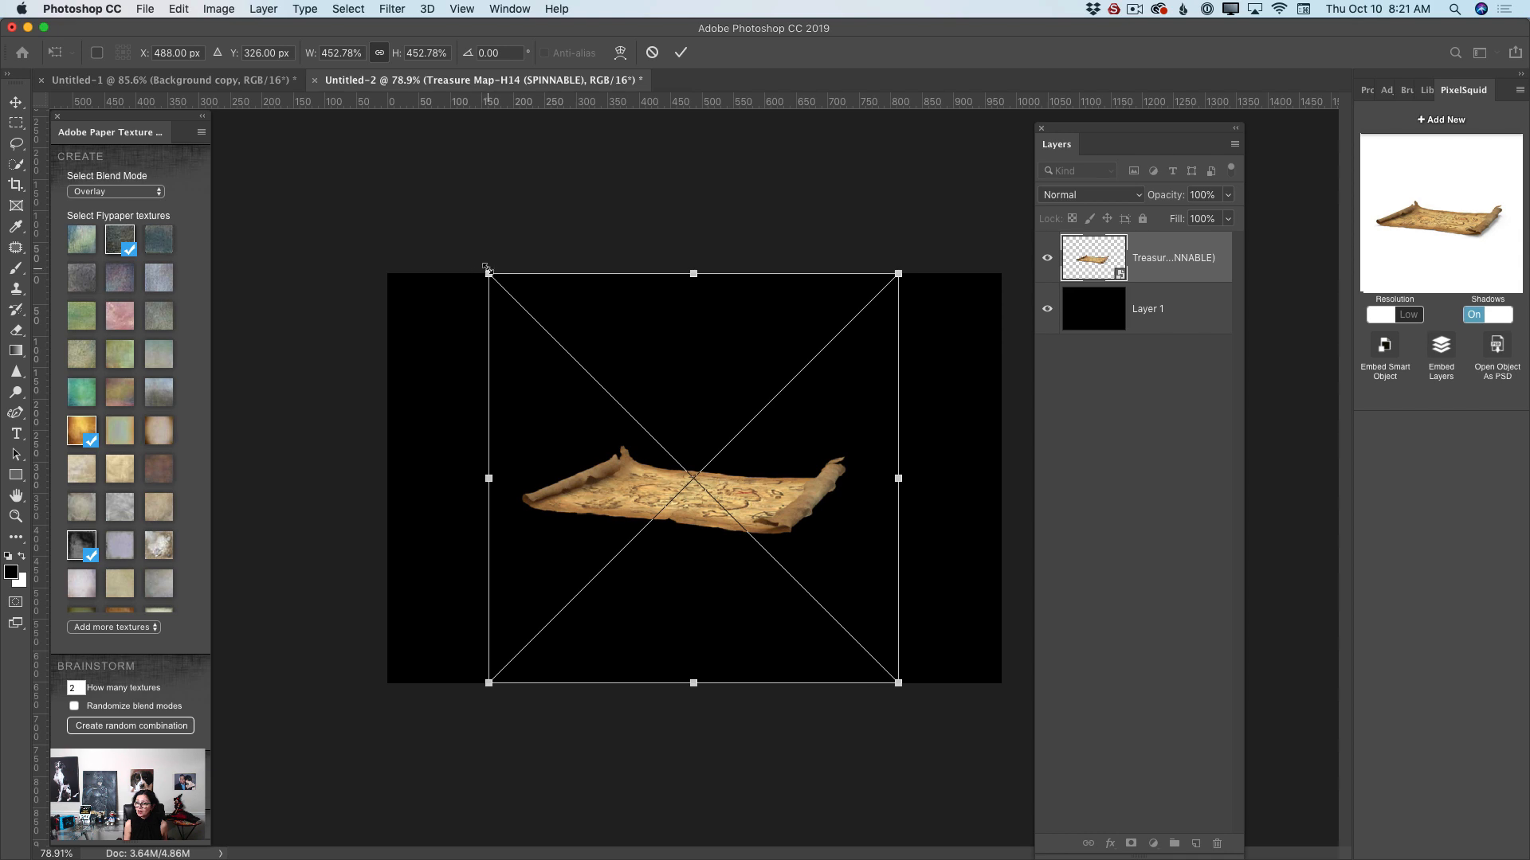
- Enlarge the treasure map to about 709% across the lower part of the canvas and switch it to high resolution
{"action": "left_click_drag", "start_coordinate": [486, 273], "coordinate": [171, 102]}
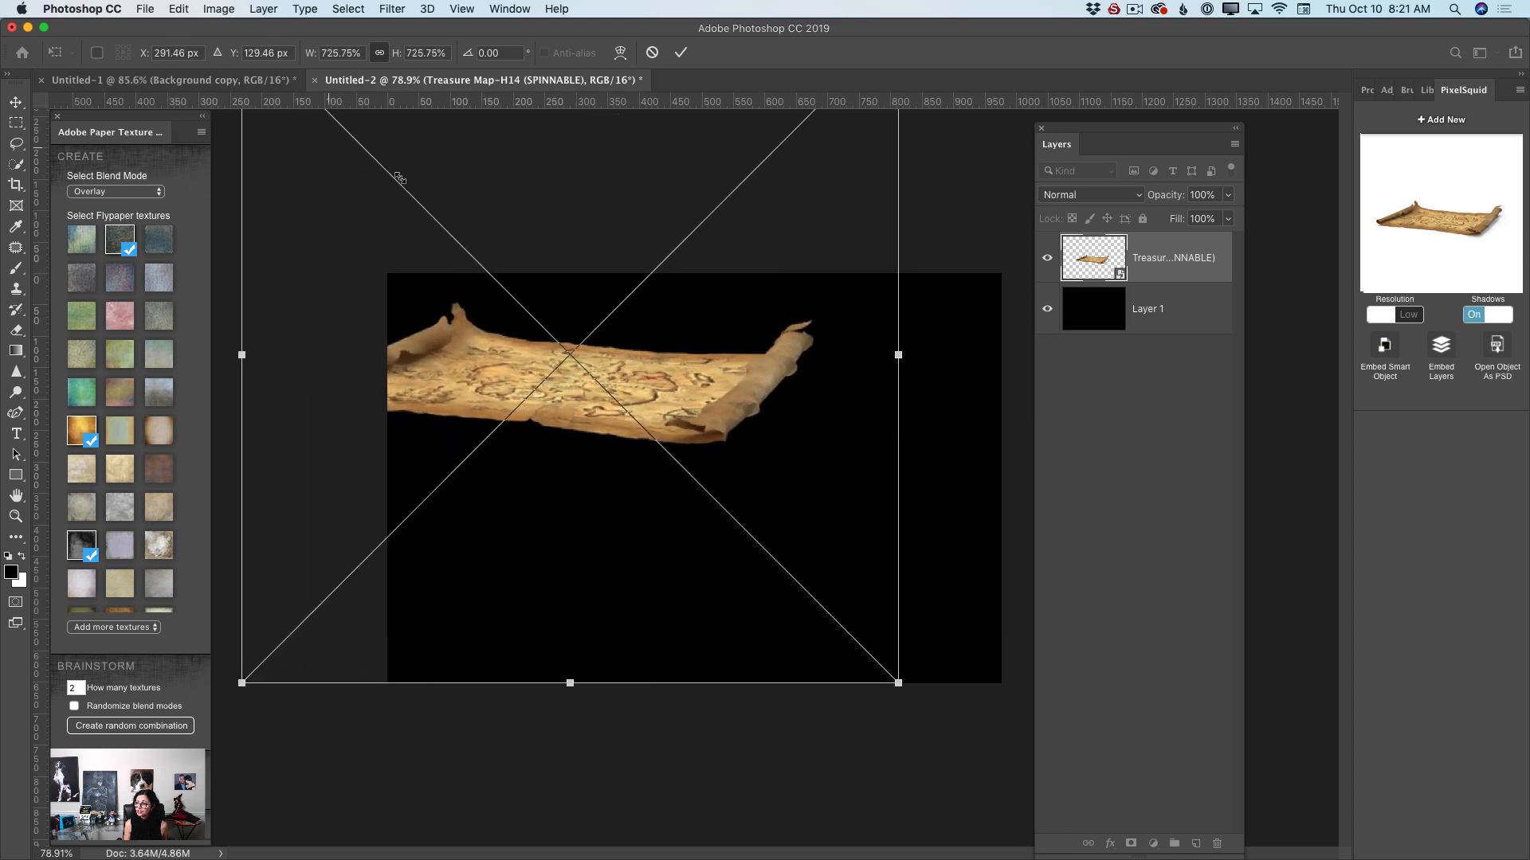
{"action": "left_click_drag", "start_coordinate": [664, 463], "coordinate": [717, 548]}
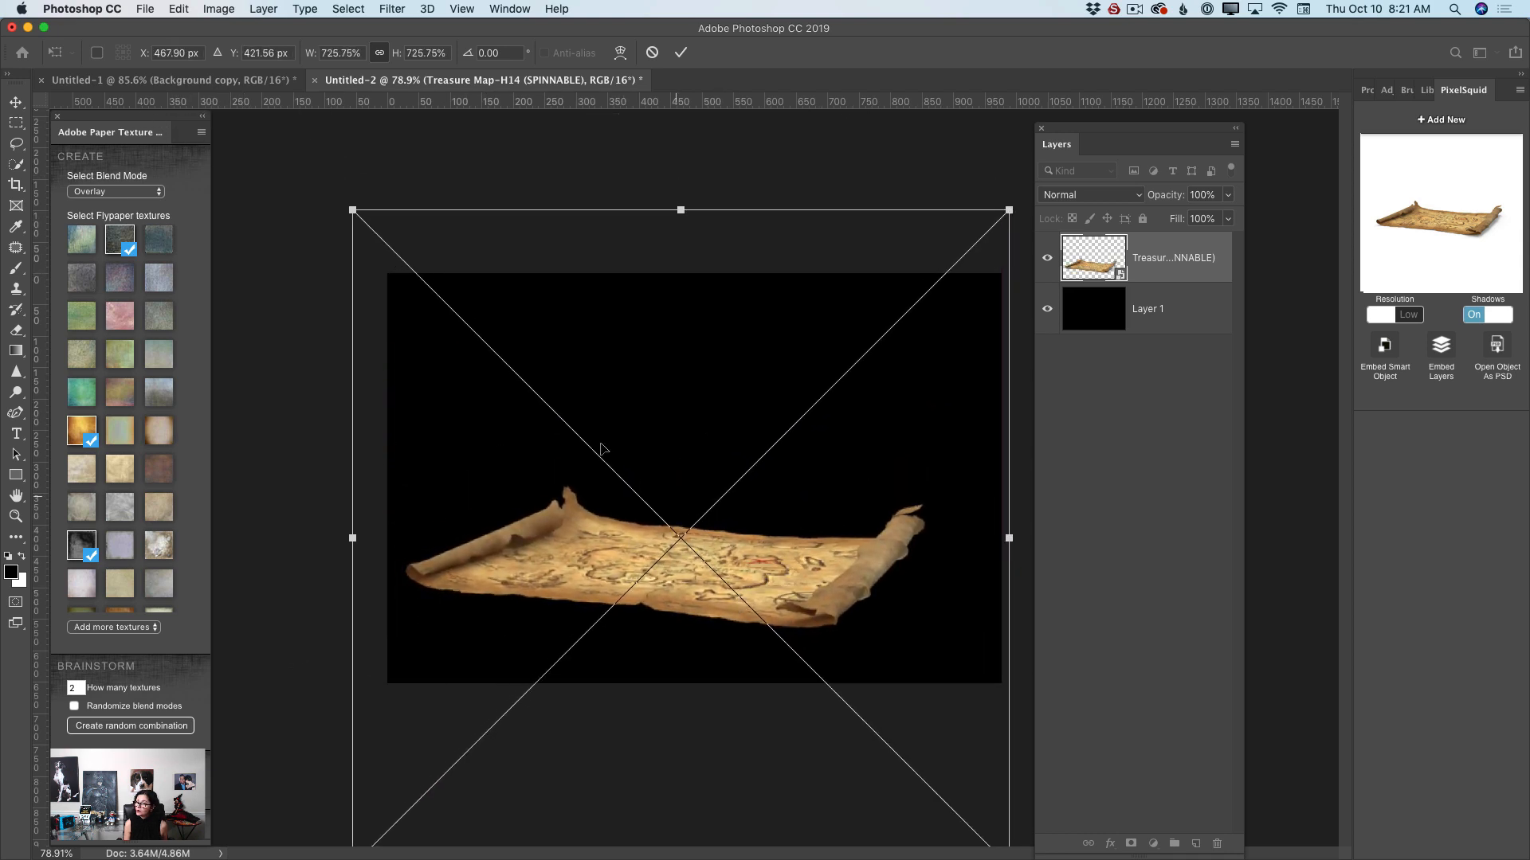
{"action": "left_click_drag", "start_coordinate": [358, 200], "coordinate": [366, 223]}
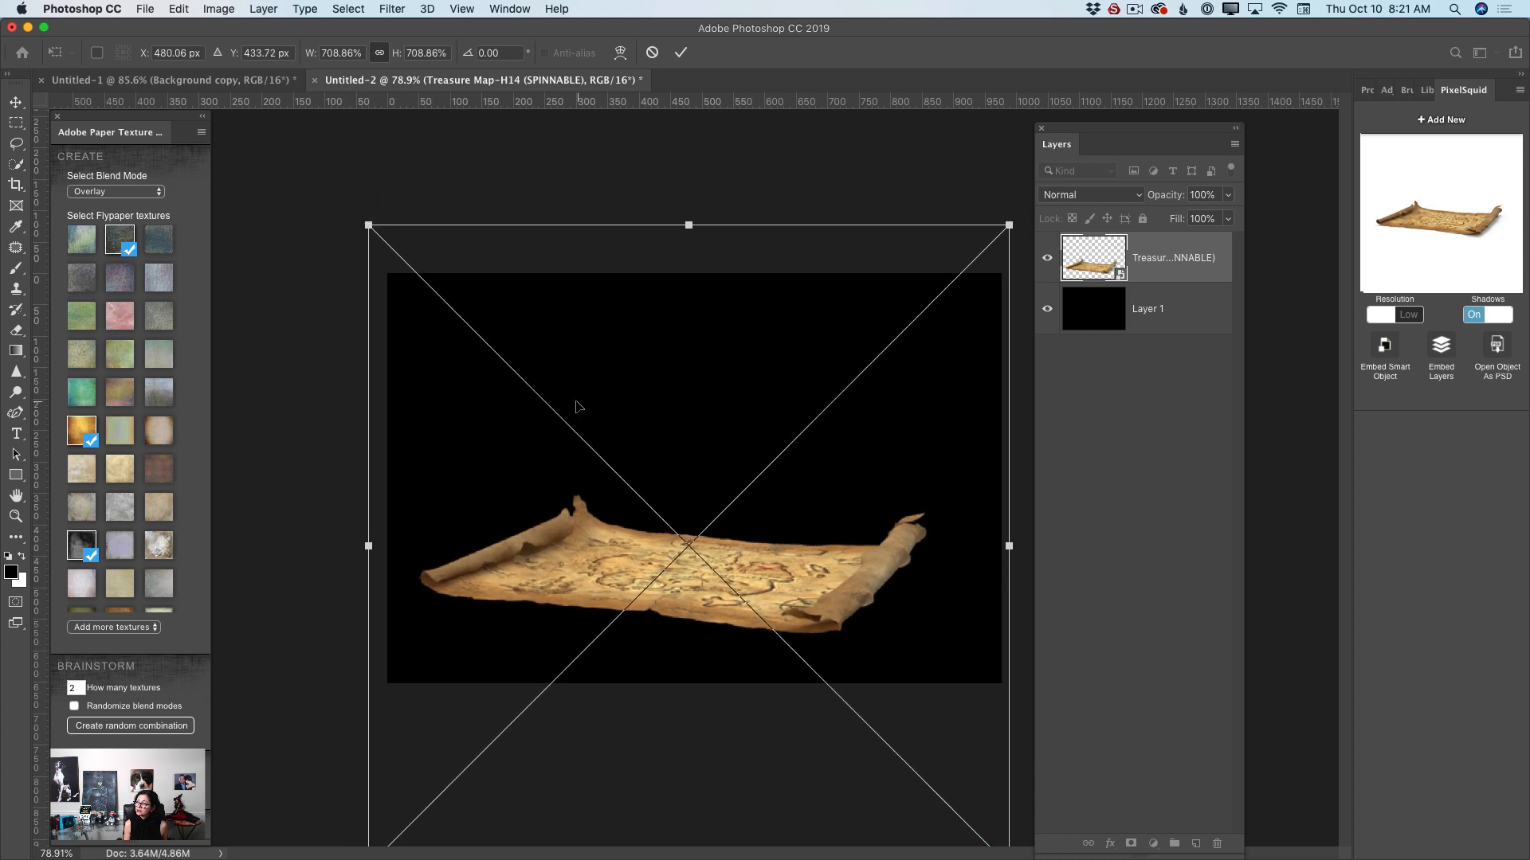
{"action": "left_click_drag", "start_coordinate": [581, 403], "coordinate": [572, 412]}
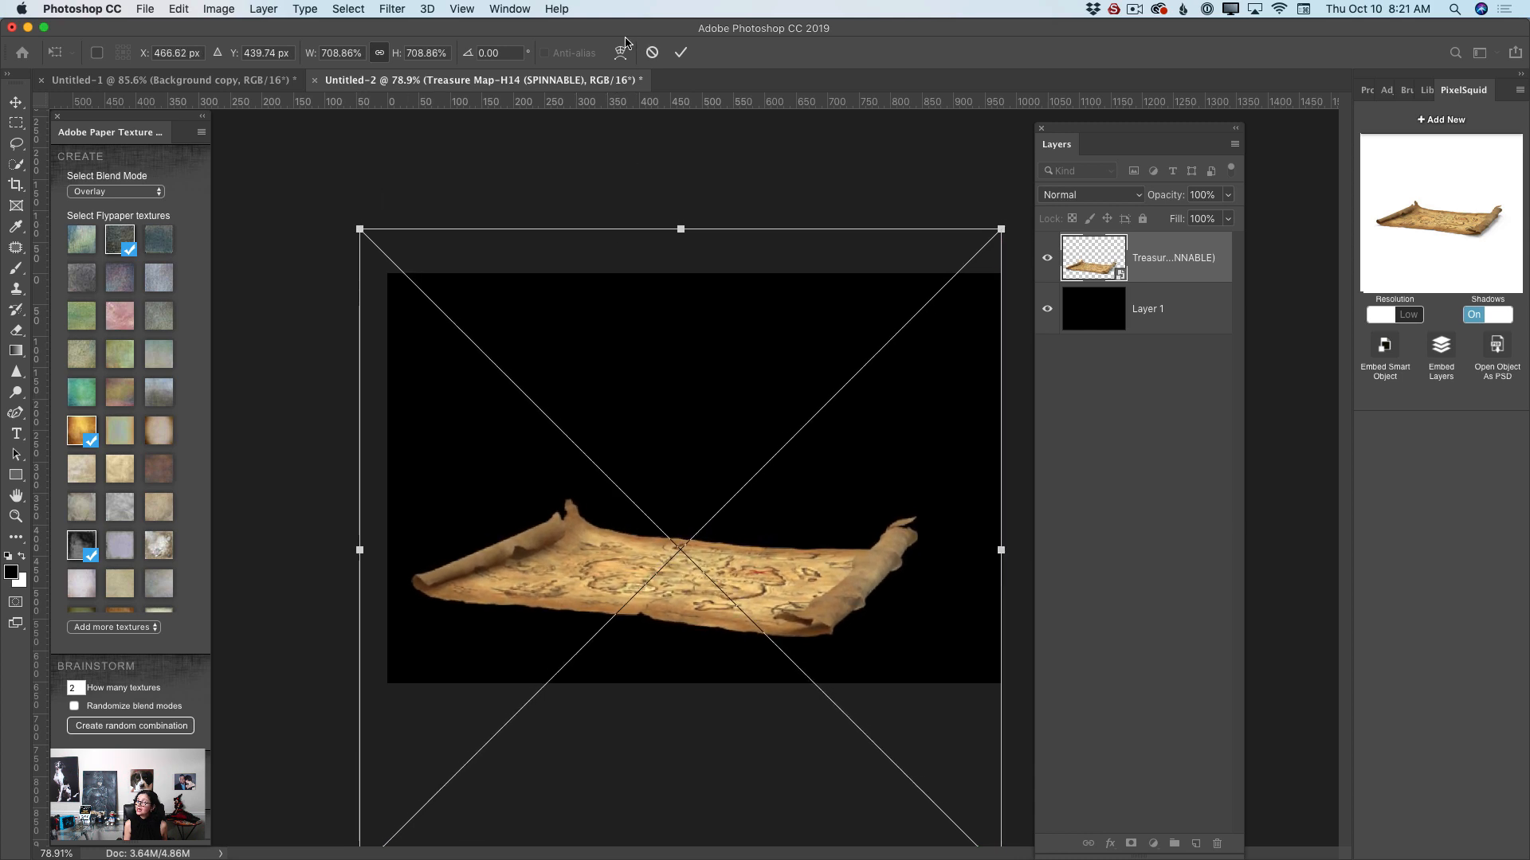
{"action": "left_click", "coordinate": [681, 52]}
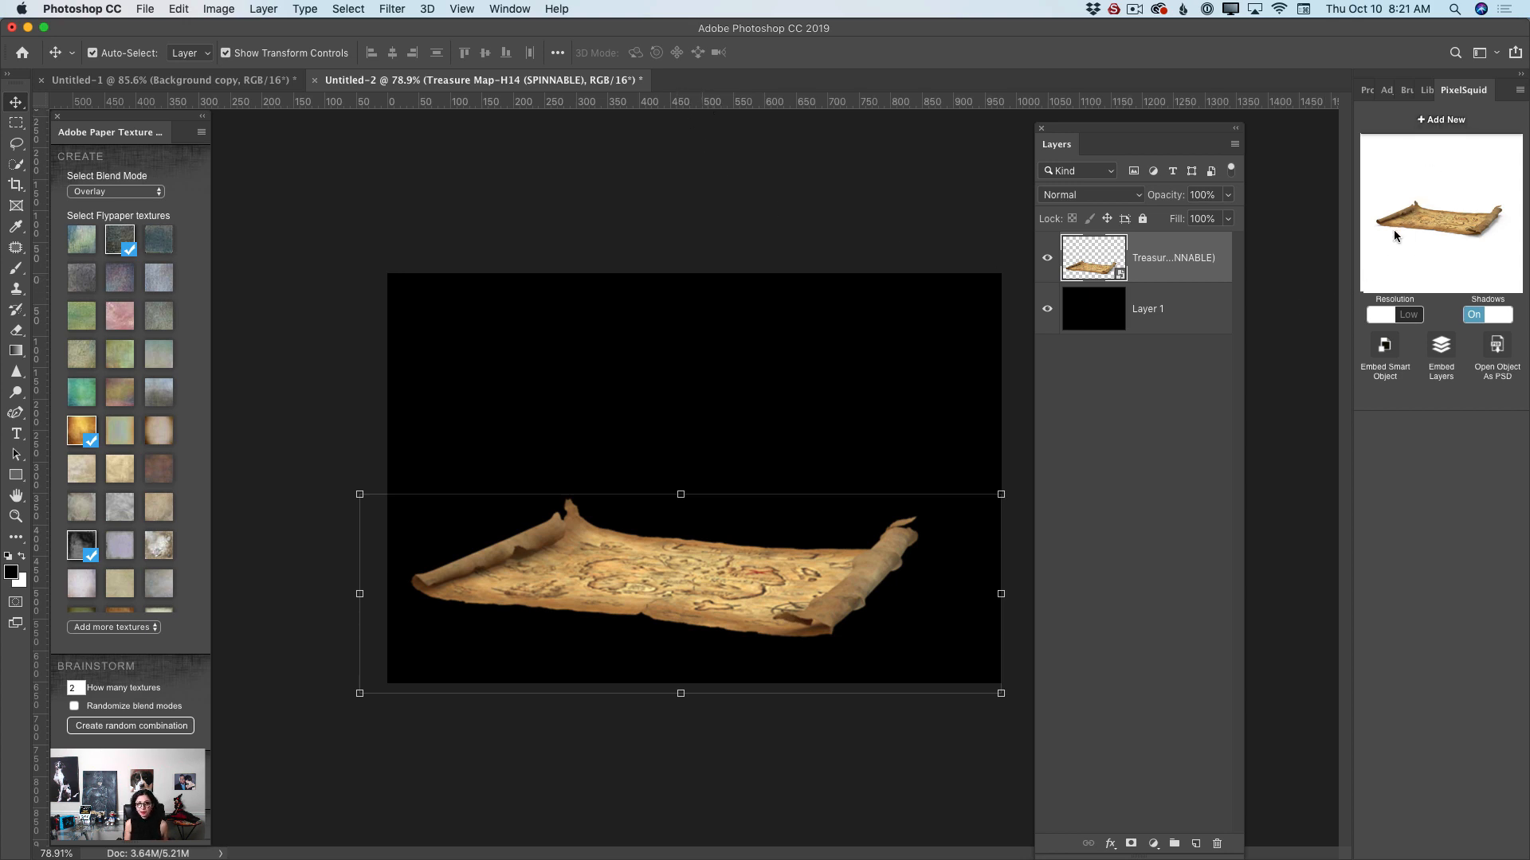
{"action": "left_click", "coordinate": [1415, 321]}
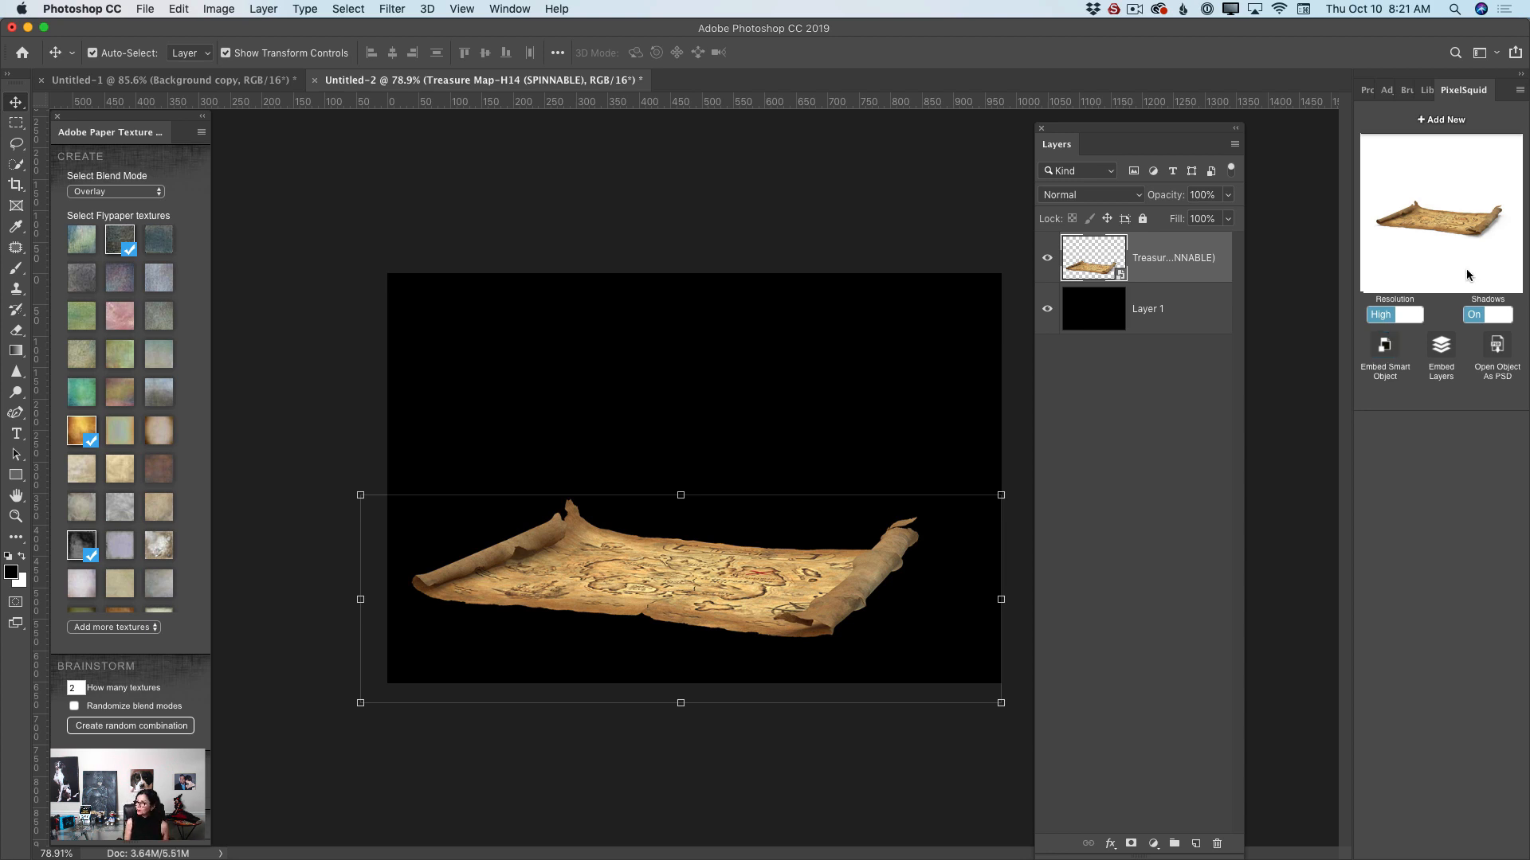
- Add the speckled orange pumpkin from the Demo collection and spin it to a near eye-level view
{"action": "left_click", "coordinate": [1443, 120]}
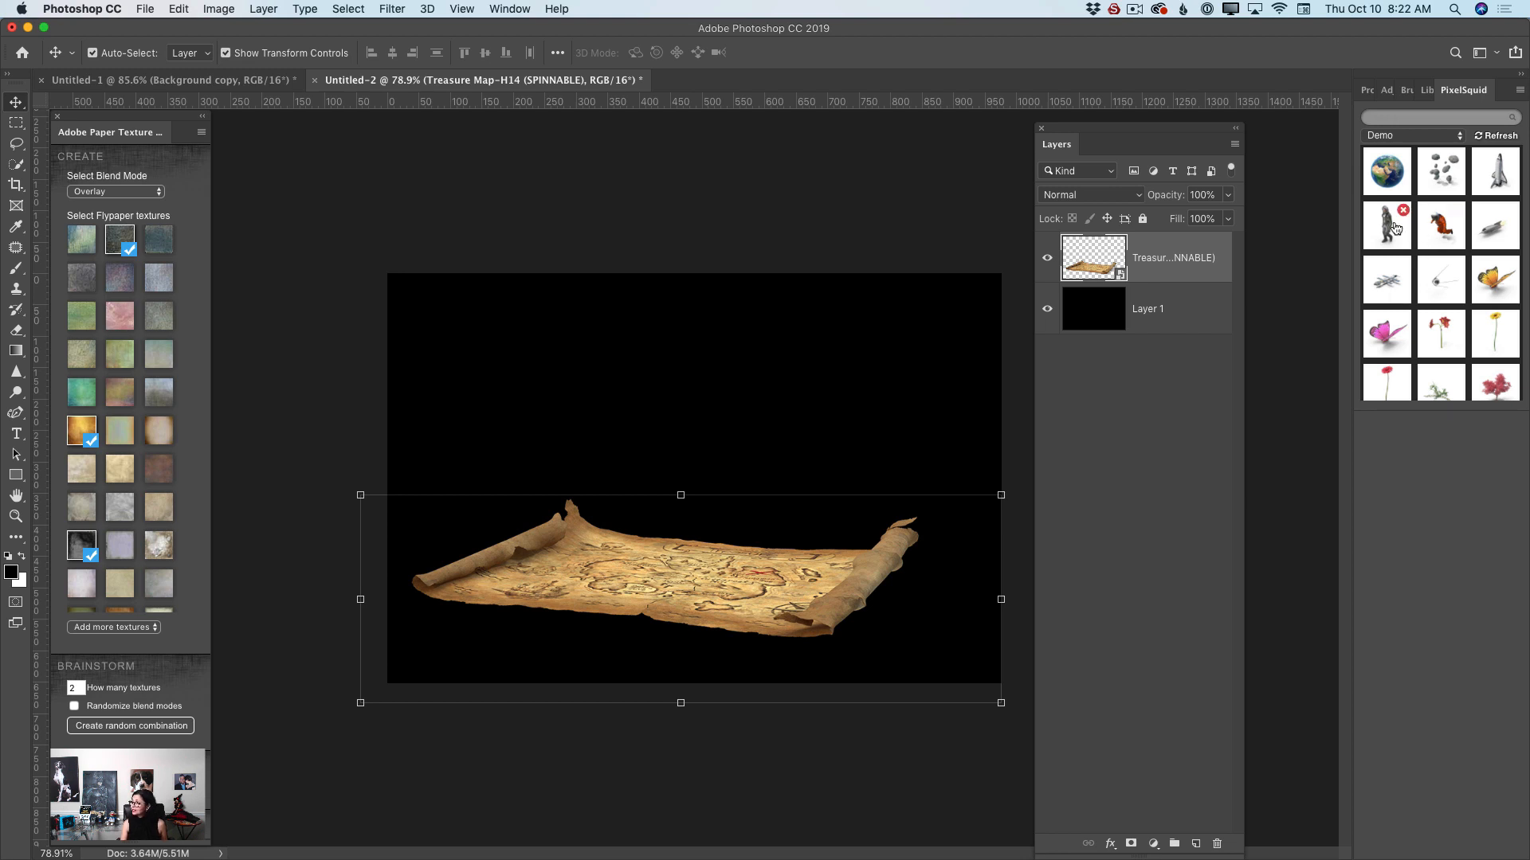
{"action": "scroll", "coordinate": [1406, 327], "scroll_direction": "down", "scroll_amount": 10}
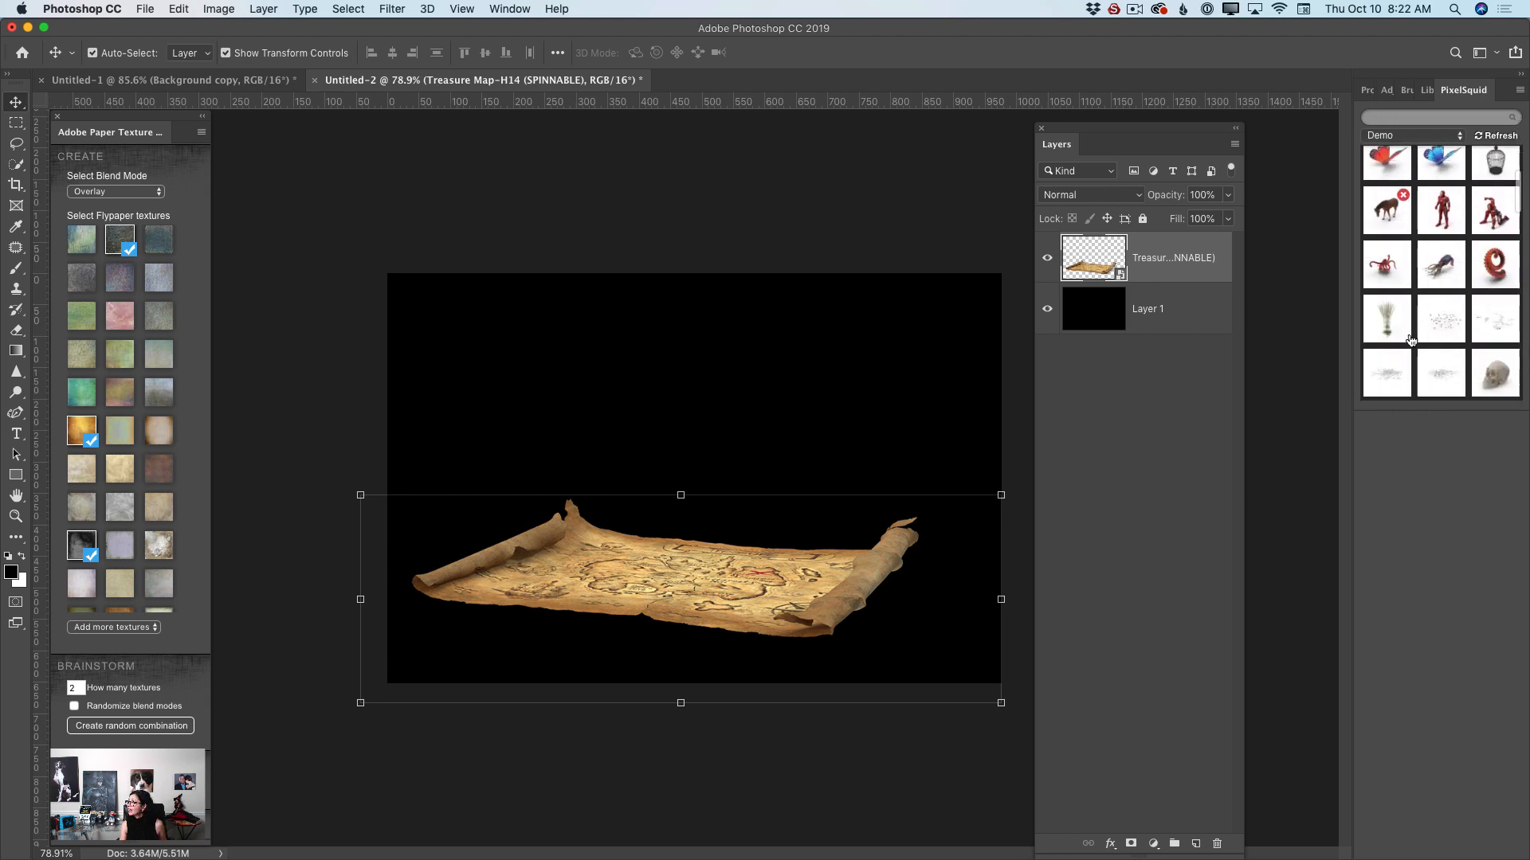
{"action": "scroll", "coordinate": [1411, 340], "scroll_direction": "down", "scroll_amount": 5}
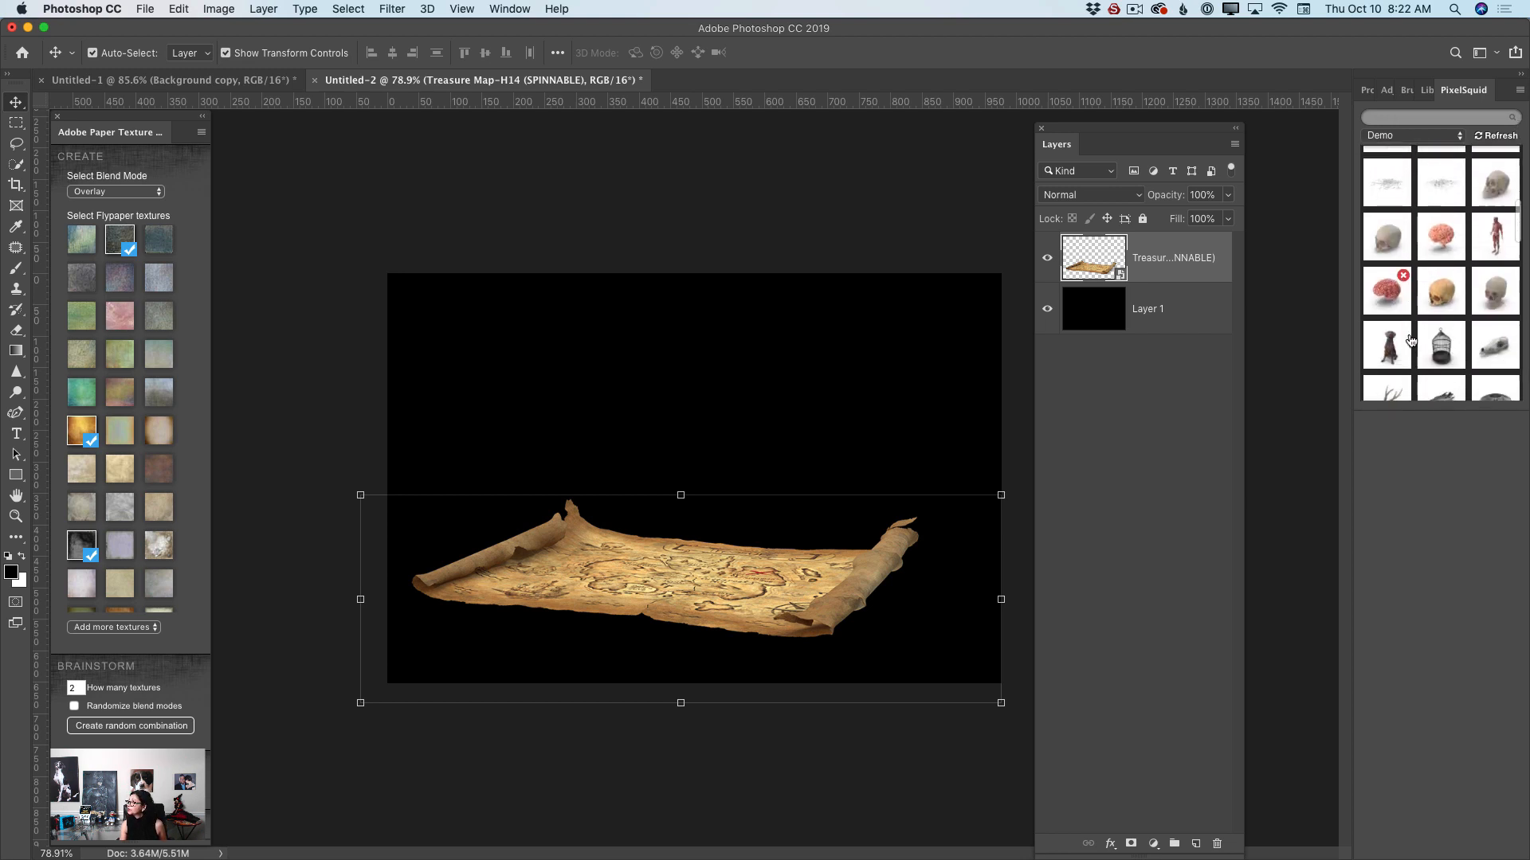
{"action": "scroll", "coordinate": [1410, 340], "scroll_direction": "down", "scroll_amount": 5}
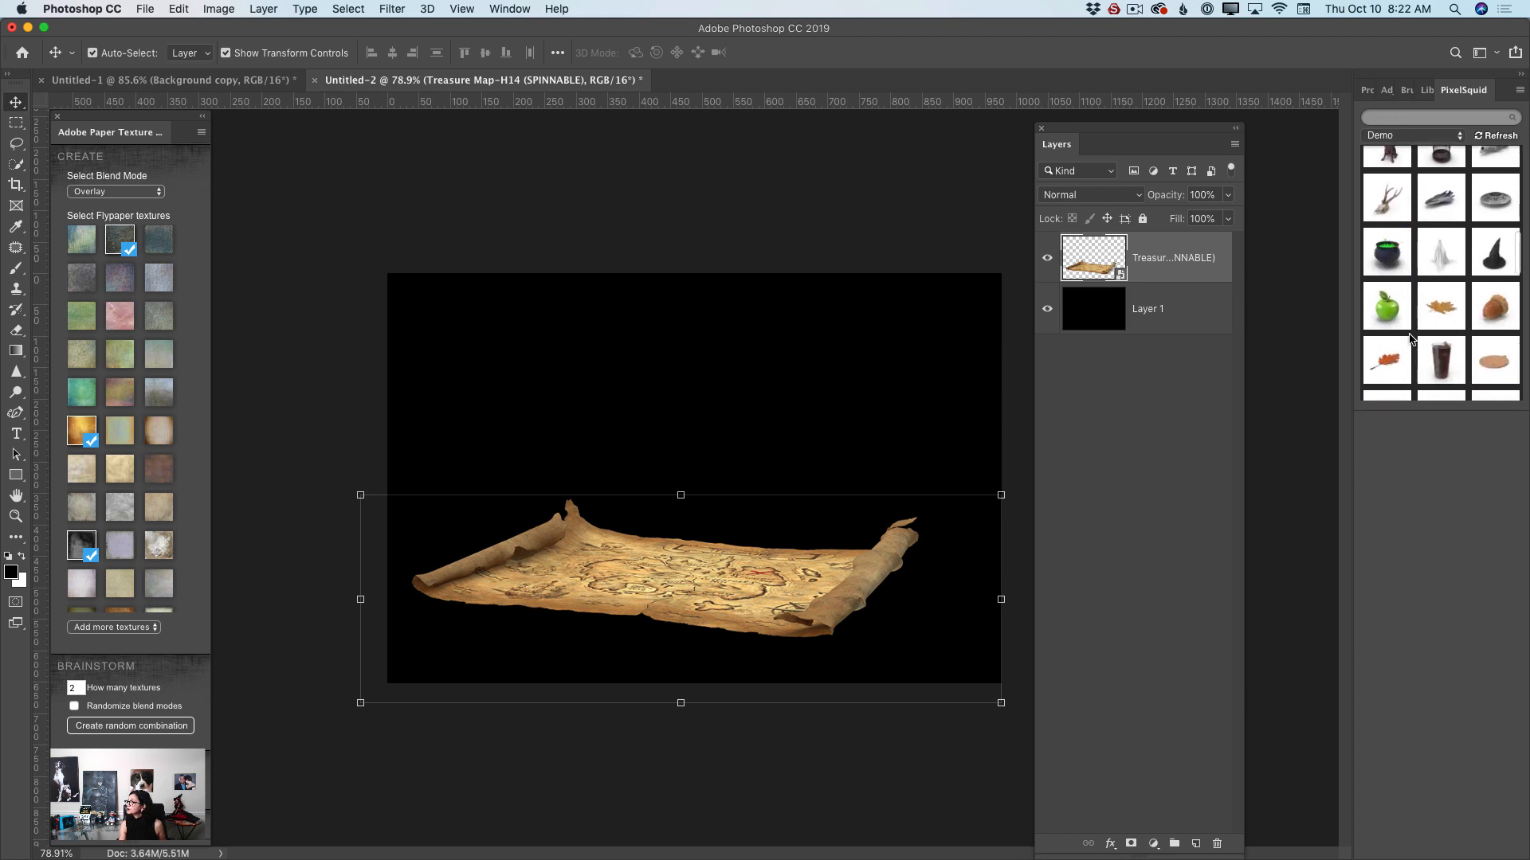
{"action": "scroll", "coordinate": [1410, 341], "scroll_direction": "down", "scroll_amount": 8}
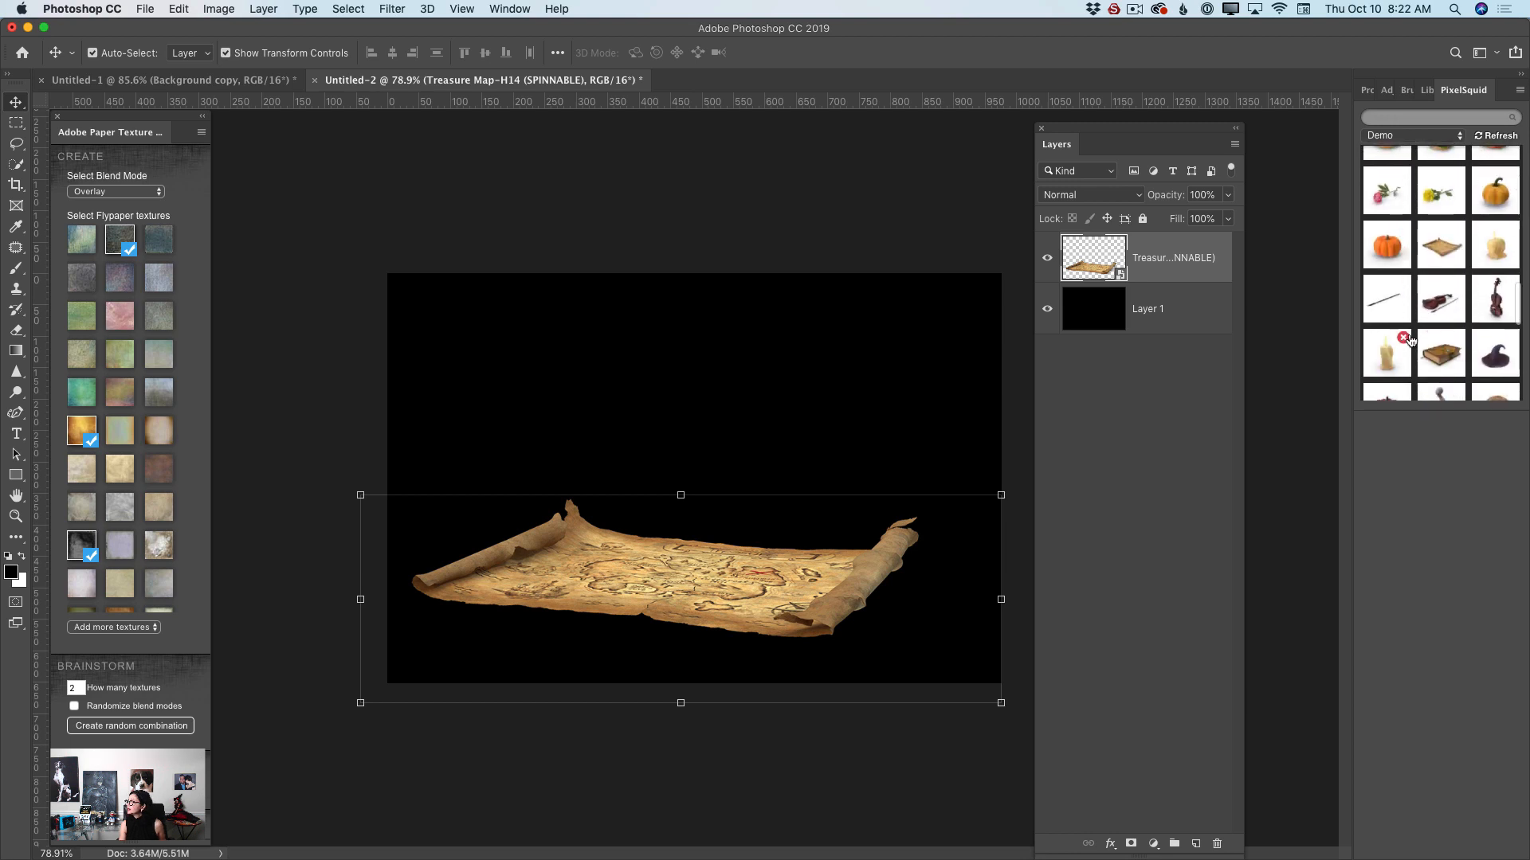
{"action": "scroll", "coordinate": [1410, 340], "scroll_direction": "down", "scroll_amount": 3}
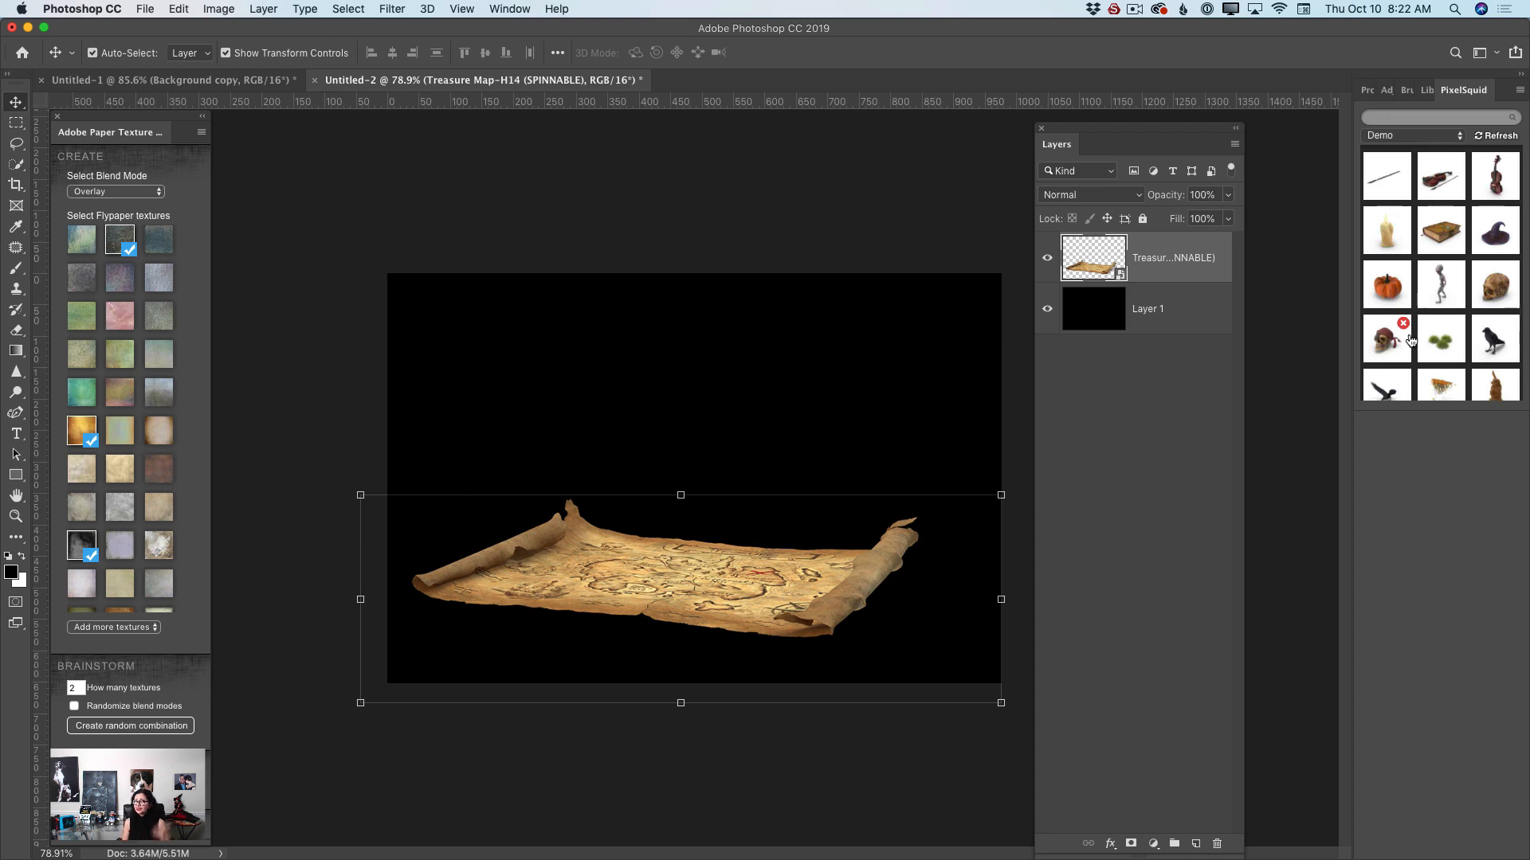
{"action": "left_click", "coordinate": [1382, 300]}
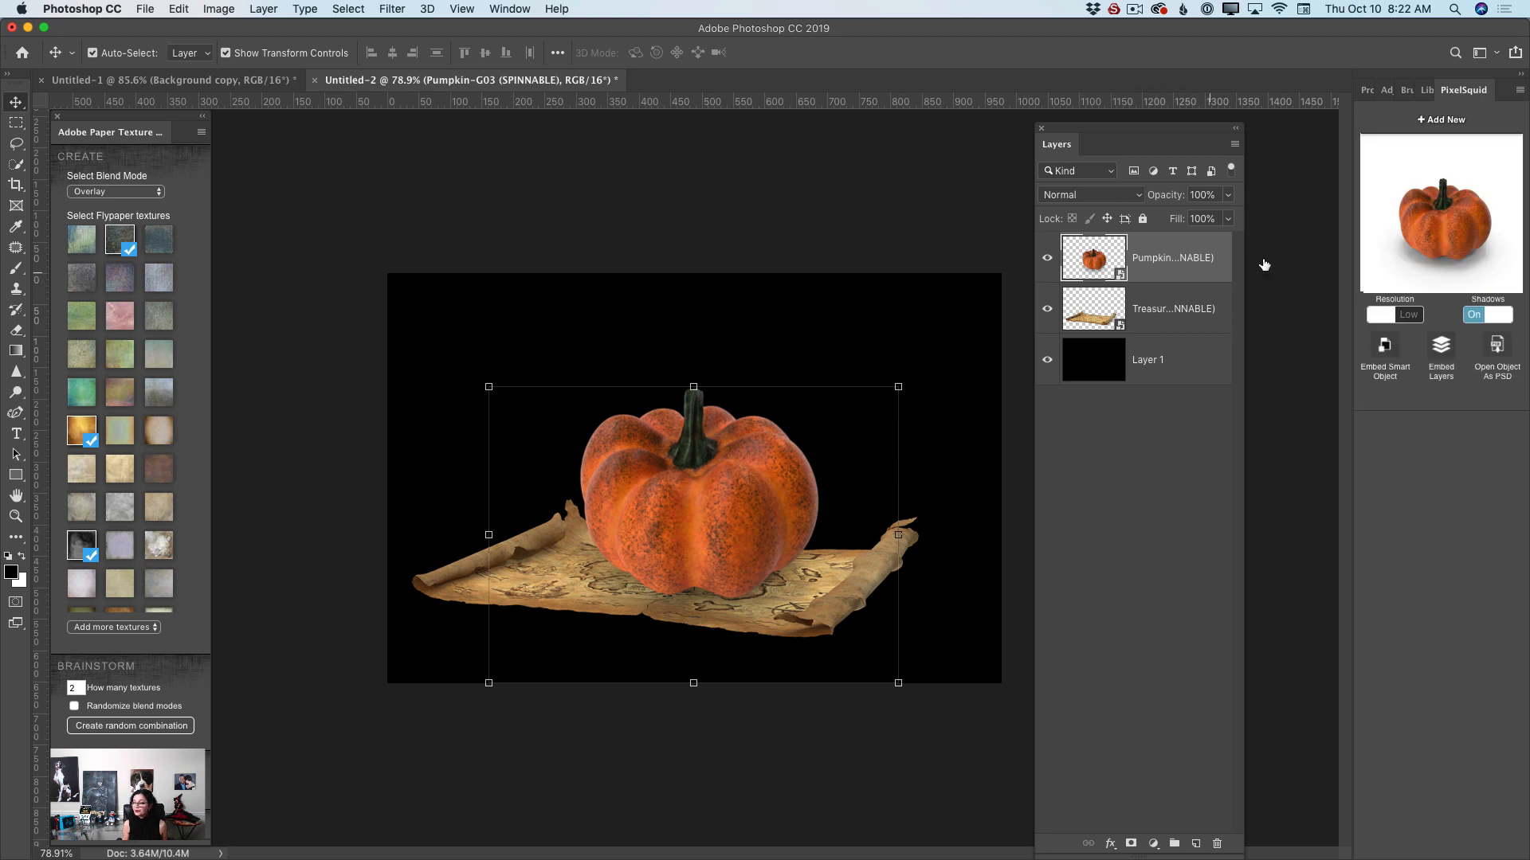
{"action": "left_click_drag", "start_coordinate": [1434, 233], "coordinate": [1442, 226]}
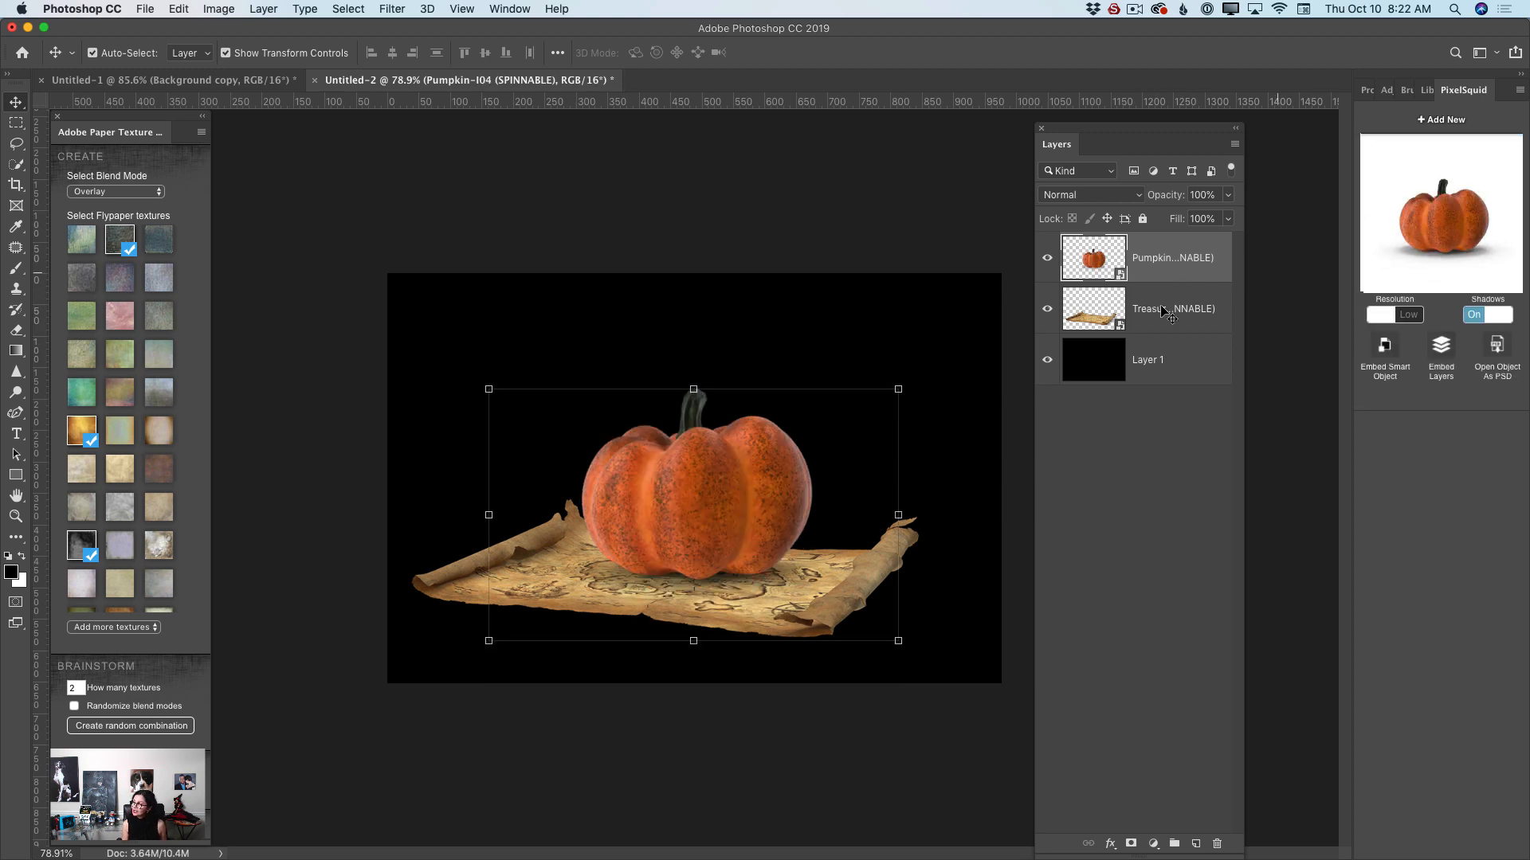
- Scale the pumpkin to about 432% centred on the treasure map and switch it to high resolution
{"action": "left_click_drag", "start_coordinate": [702, 494], "coordinate": [677, 512]}
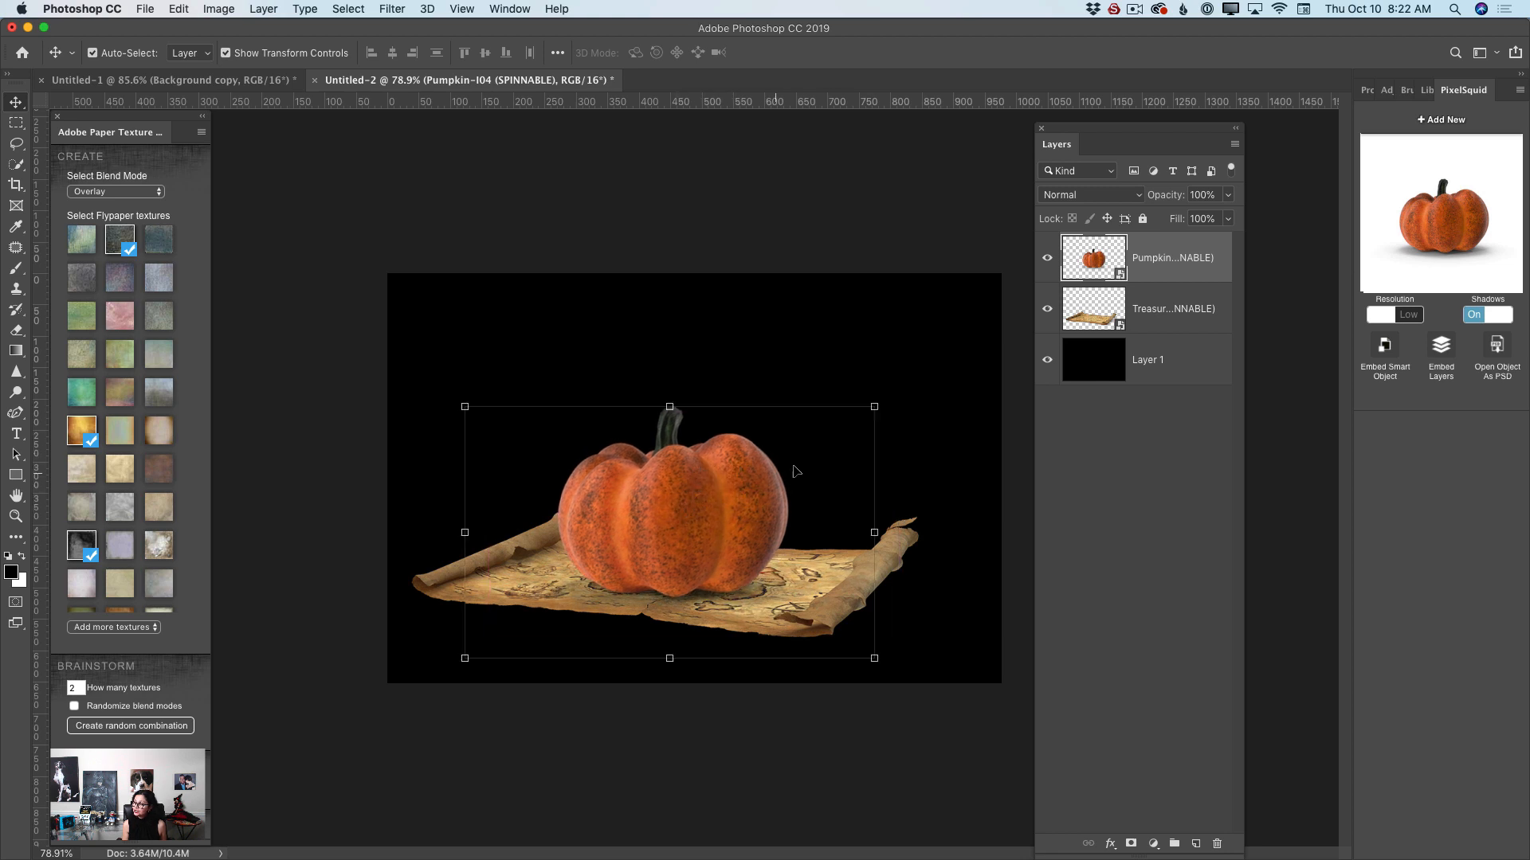
{"action": "left_click", "coordinate": [871, 408]}
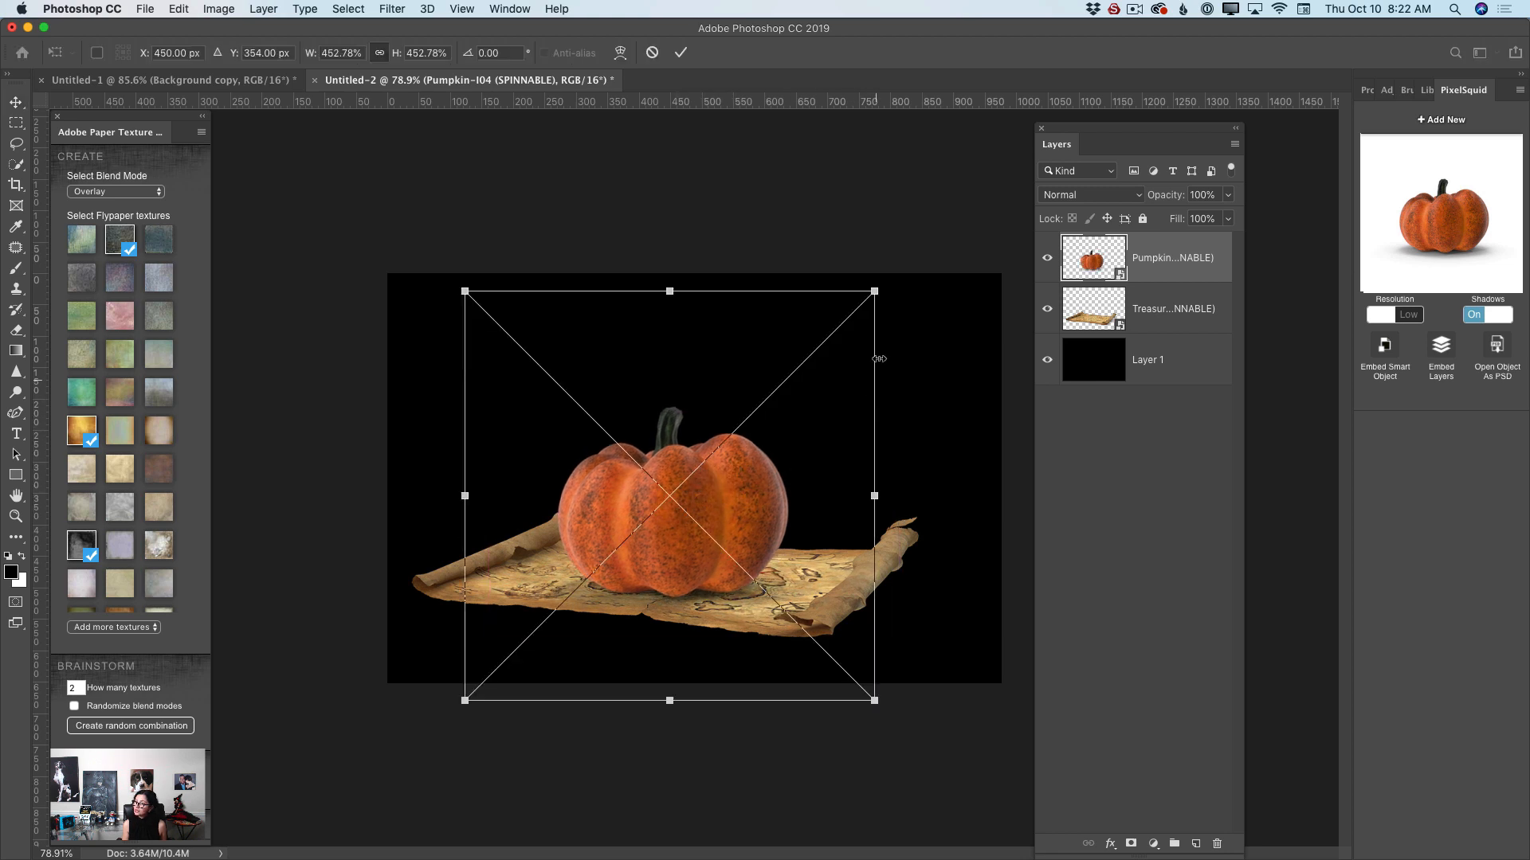
{"action": "left_click_drag", "start_coordinate": [871, 301], "coordinate": [932, 325]}
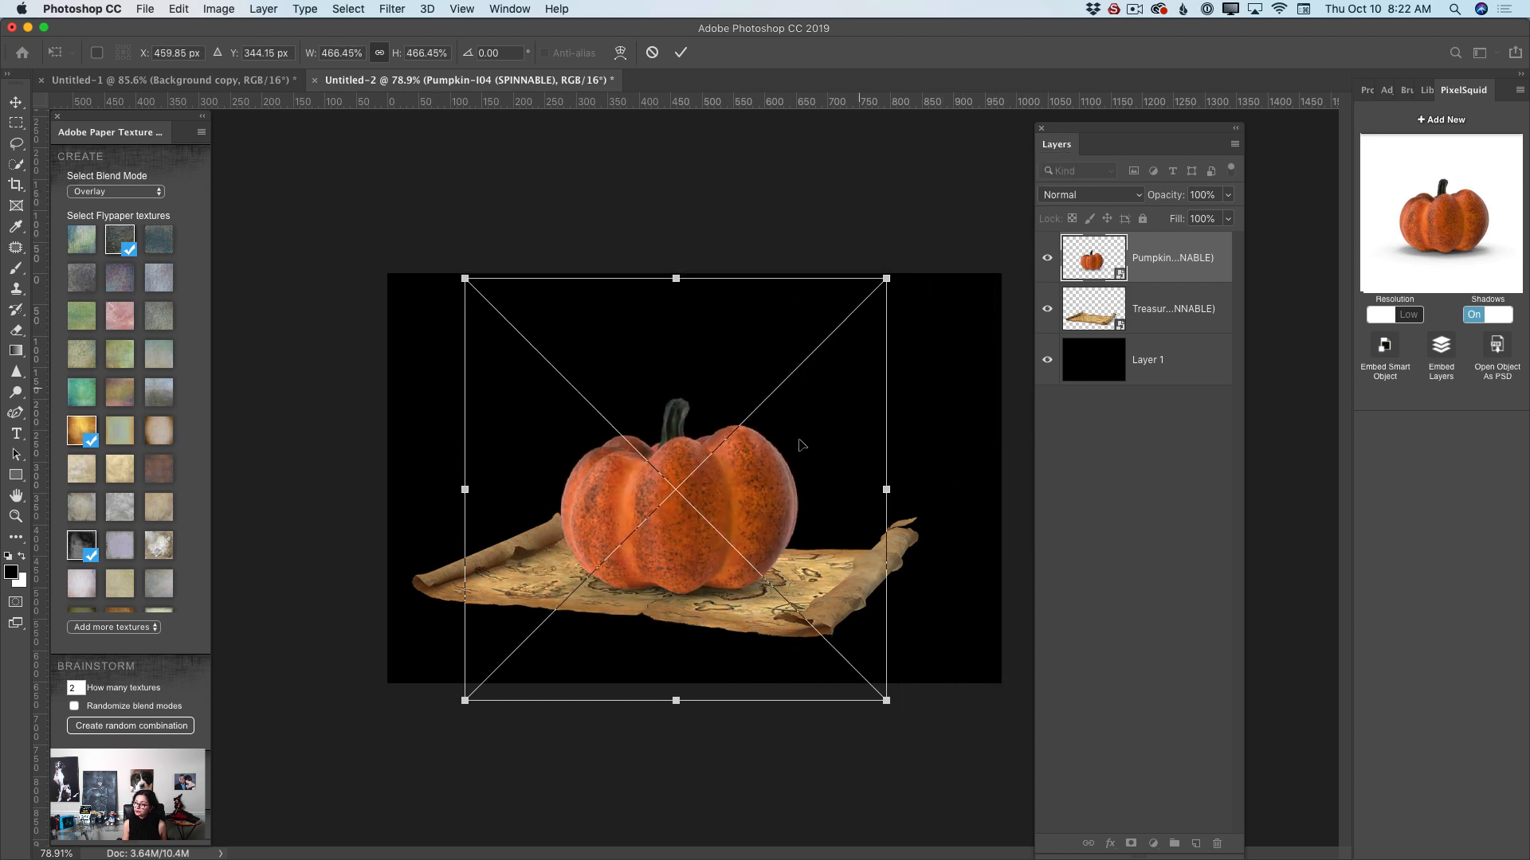
{"action": "left_click_drag", "start_coordinate": [738, 500], "coordinate": [737, 501]}
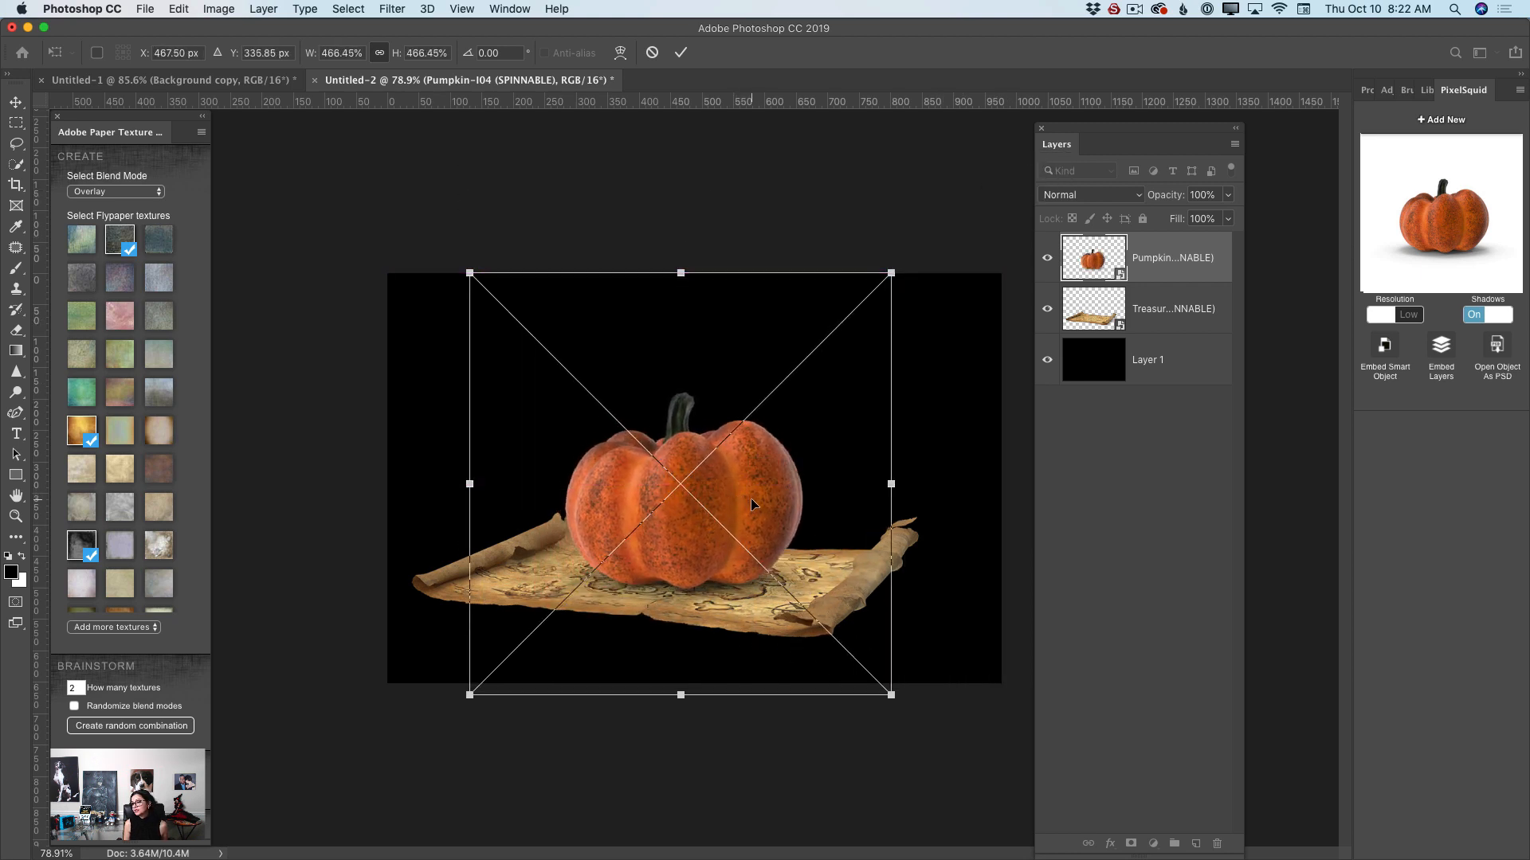
{"action": "left_click_drag", "start_coordinate": [468, 269], "coordinate": [500, 301]}
{"action": "left_click_drag", "start_coordinate": [682, 528], "coordinate": [657, 523]}
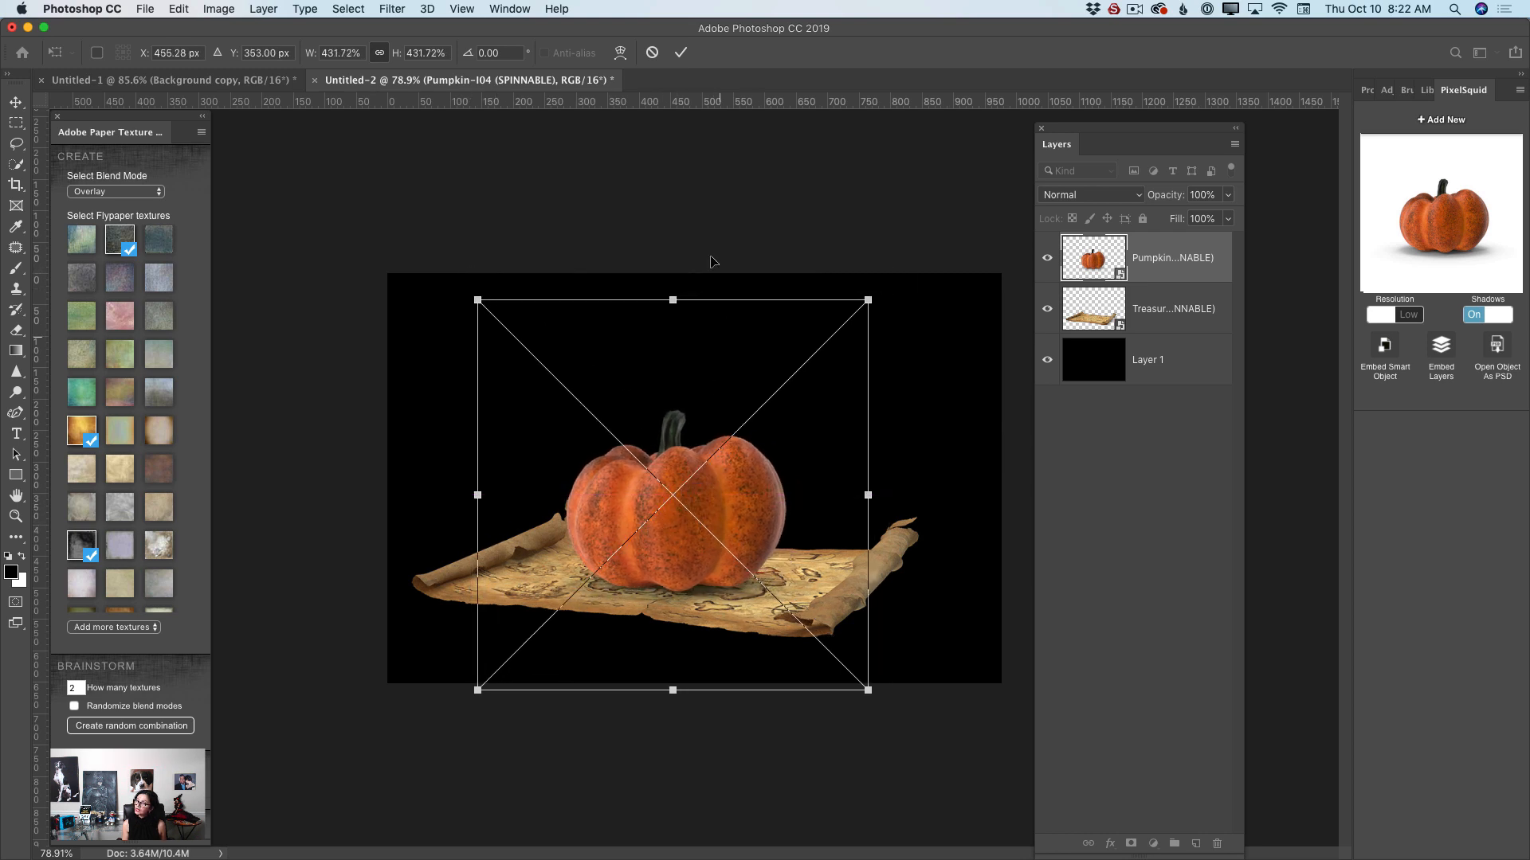
{"action": "left_click", "coordinate": [680, 52]}
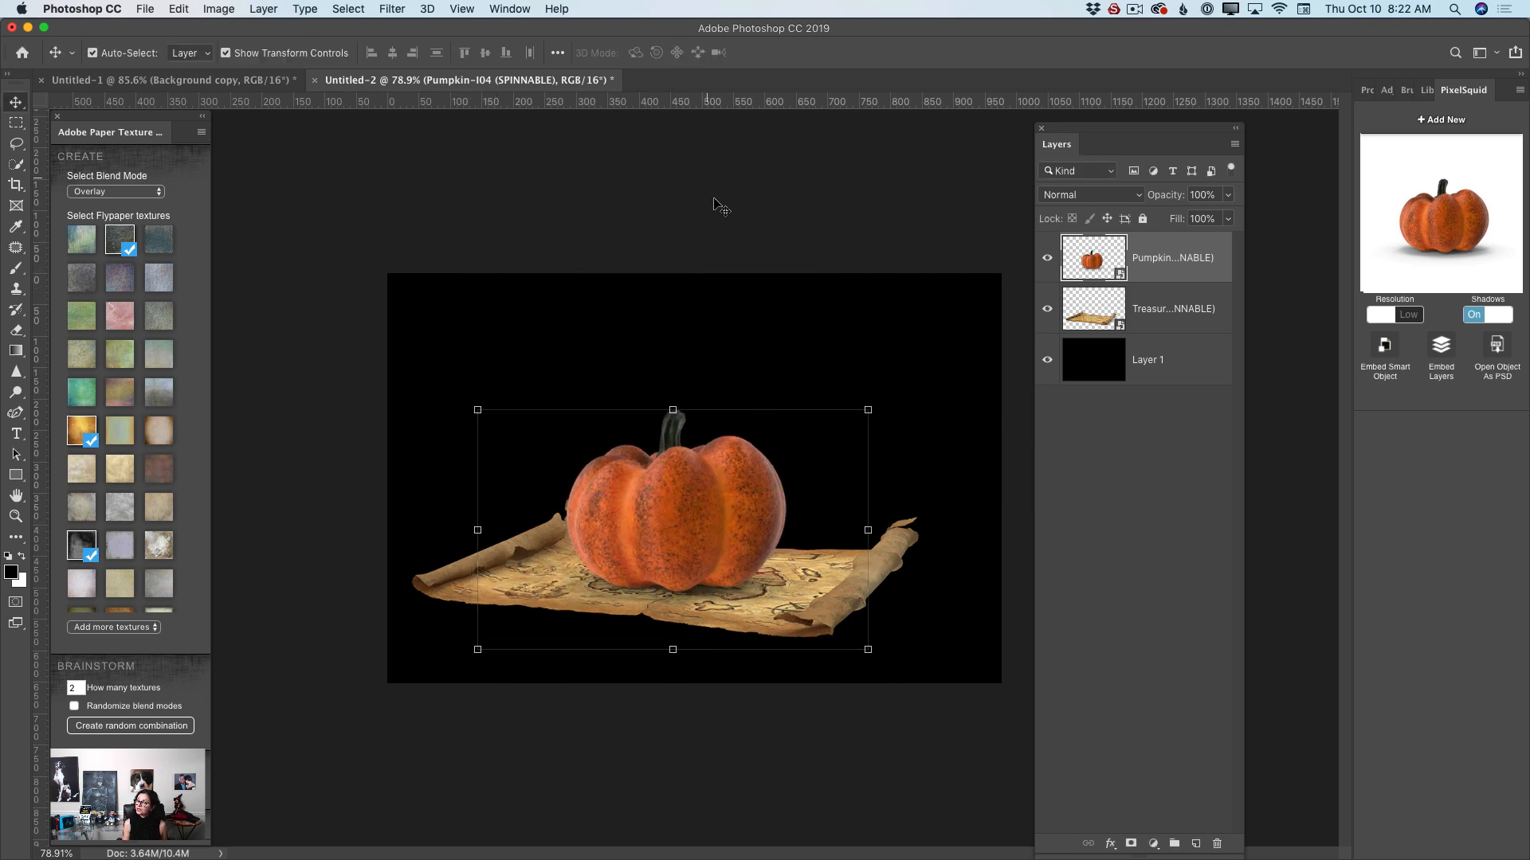
{"action": "left_click", "coordinate": [1406, 320]}
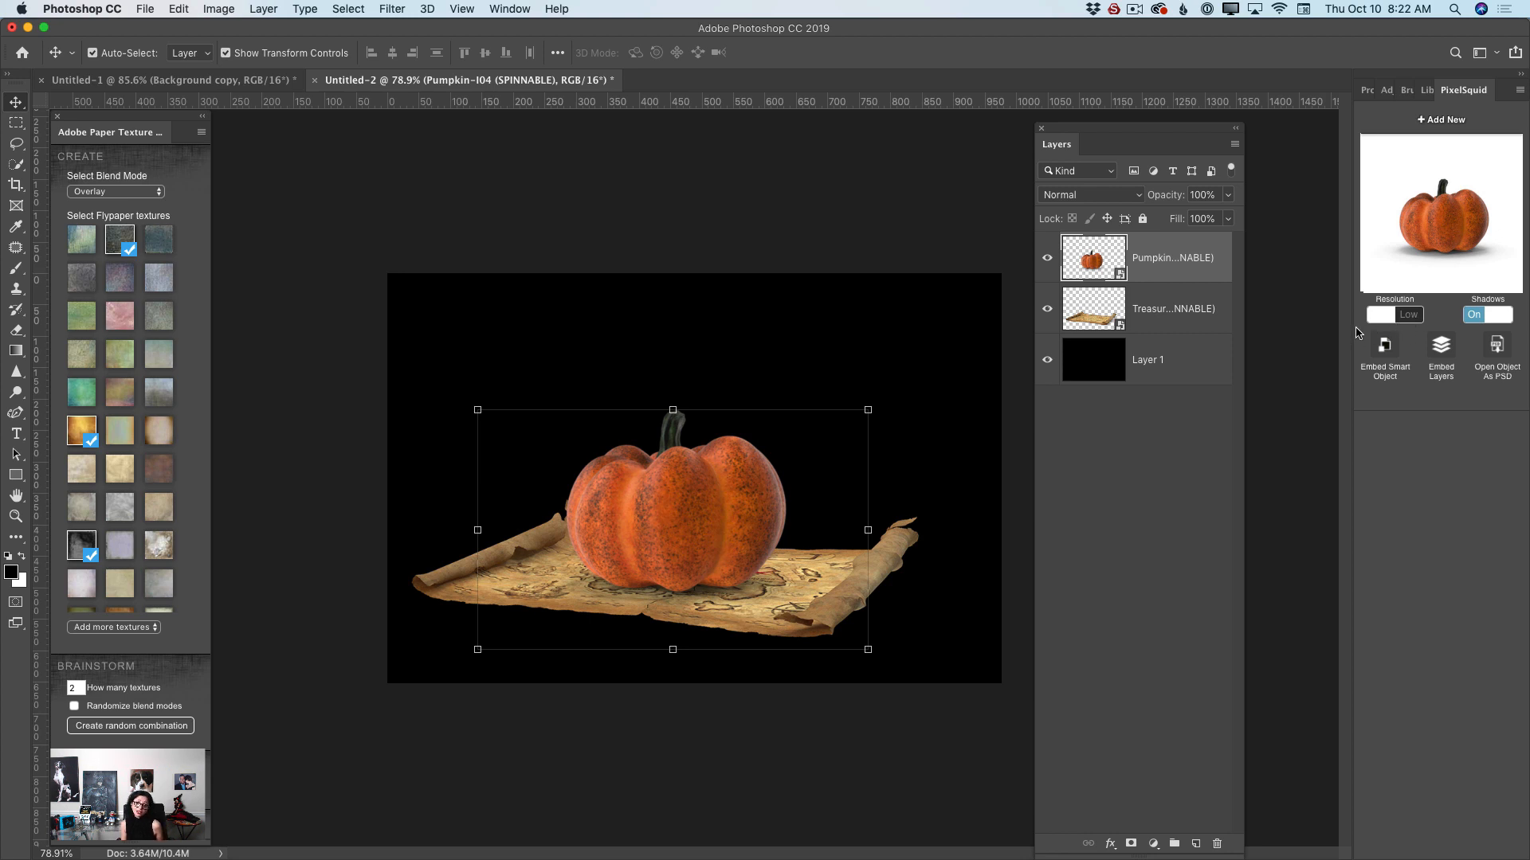
{"action": "left_click", "coordinate": [1410, 318]}
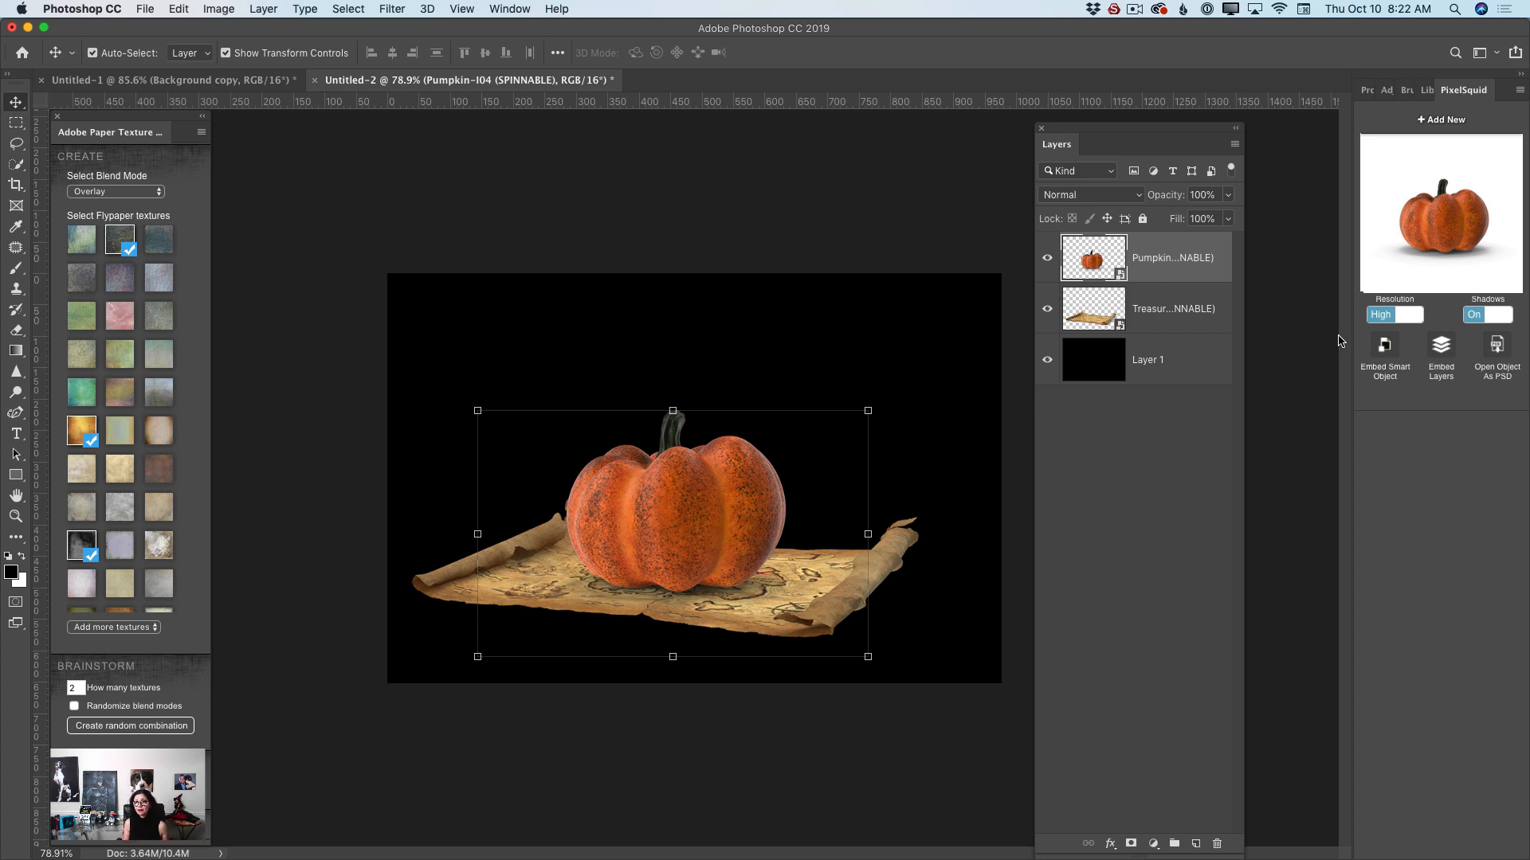
- Add the spellbook object directly above the treasure map layer and spin it to a low angle showing its clasps
{"action": "left_click", "coordinate": [1158, 312]}
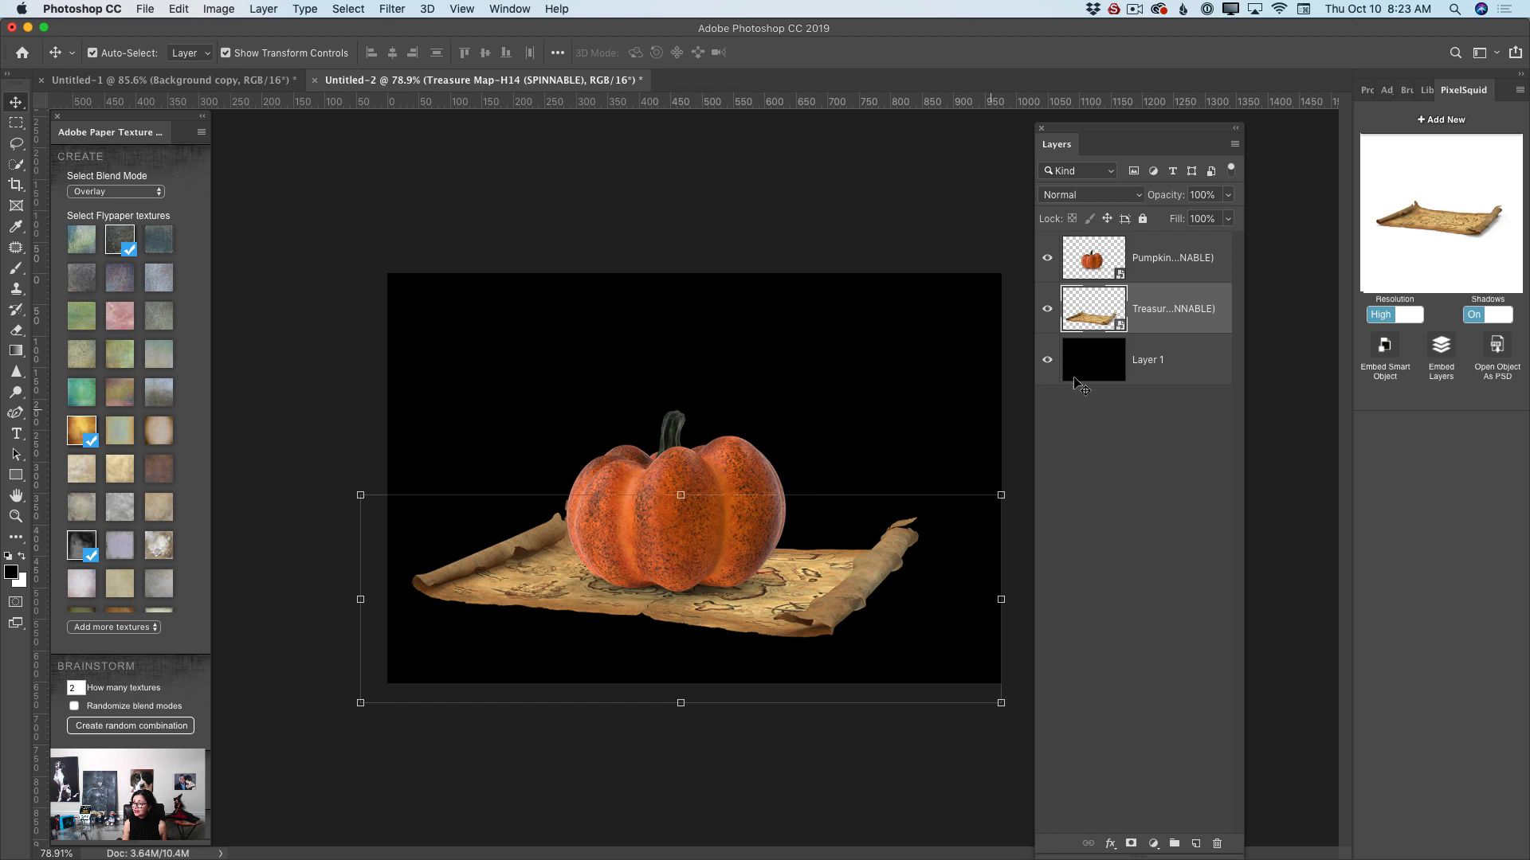
{"action": "left_click", "coordinate": [1442, 120]}
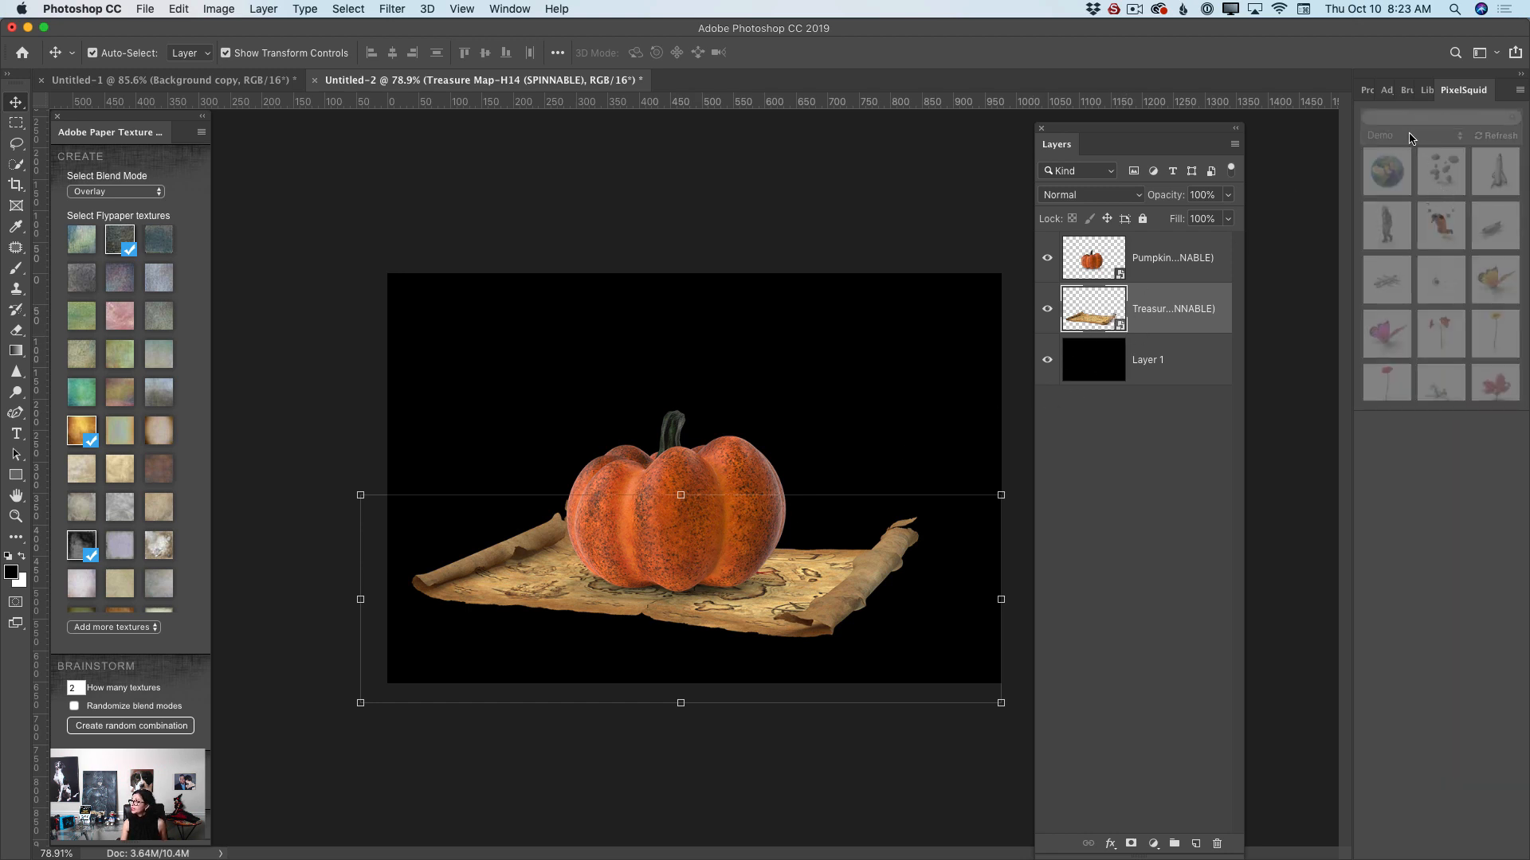
{"action": "scroll", "coordinate": [1400, 255], "scroll_direction": "down", "scroll_amount": 5}
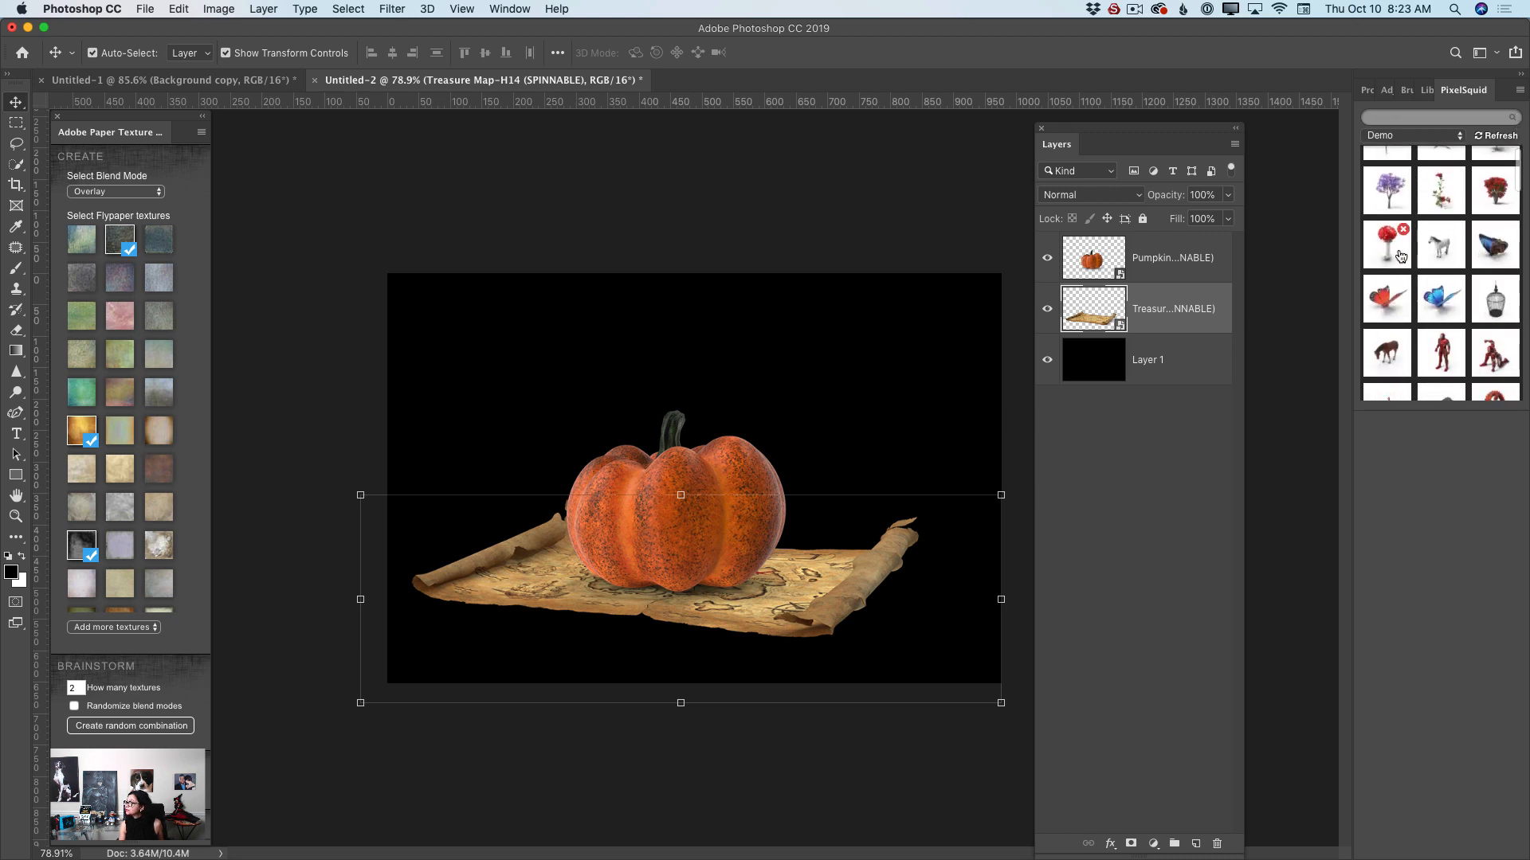
{"action": "scroll", "coordinate": [1400, 255], "scroll_direction": "down", "scroll_amount": 10}
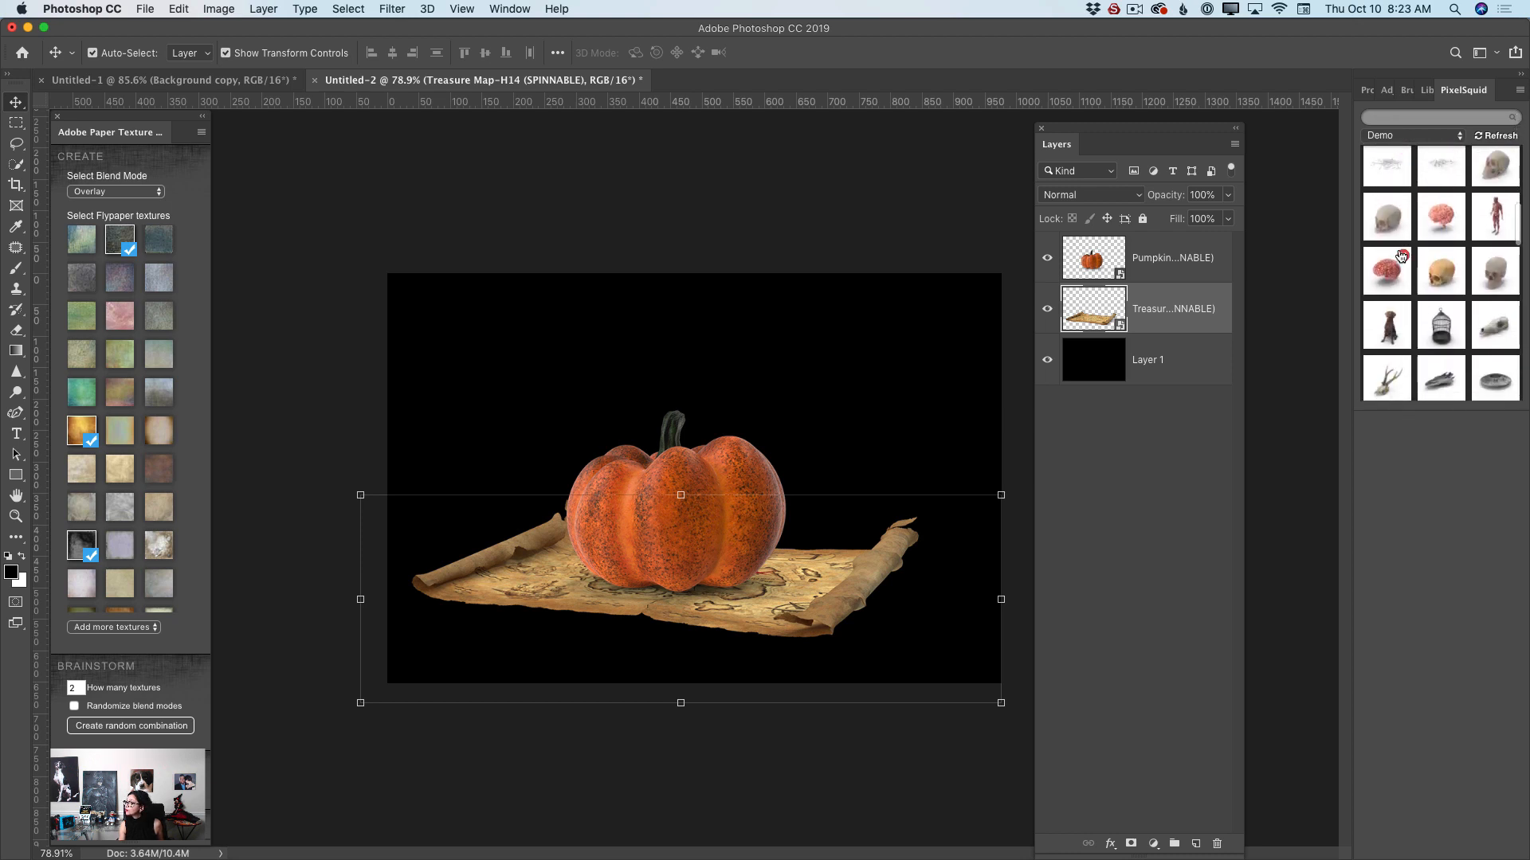
{"action": "scroll", "coordinate": [1400, 254], "scroll_direction": "down", "scroll_amount": 10}
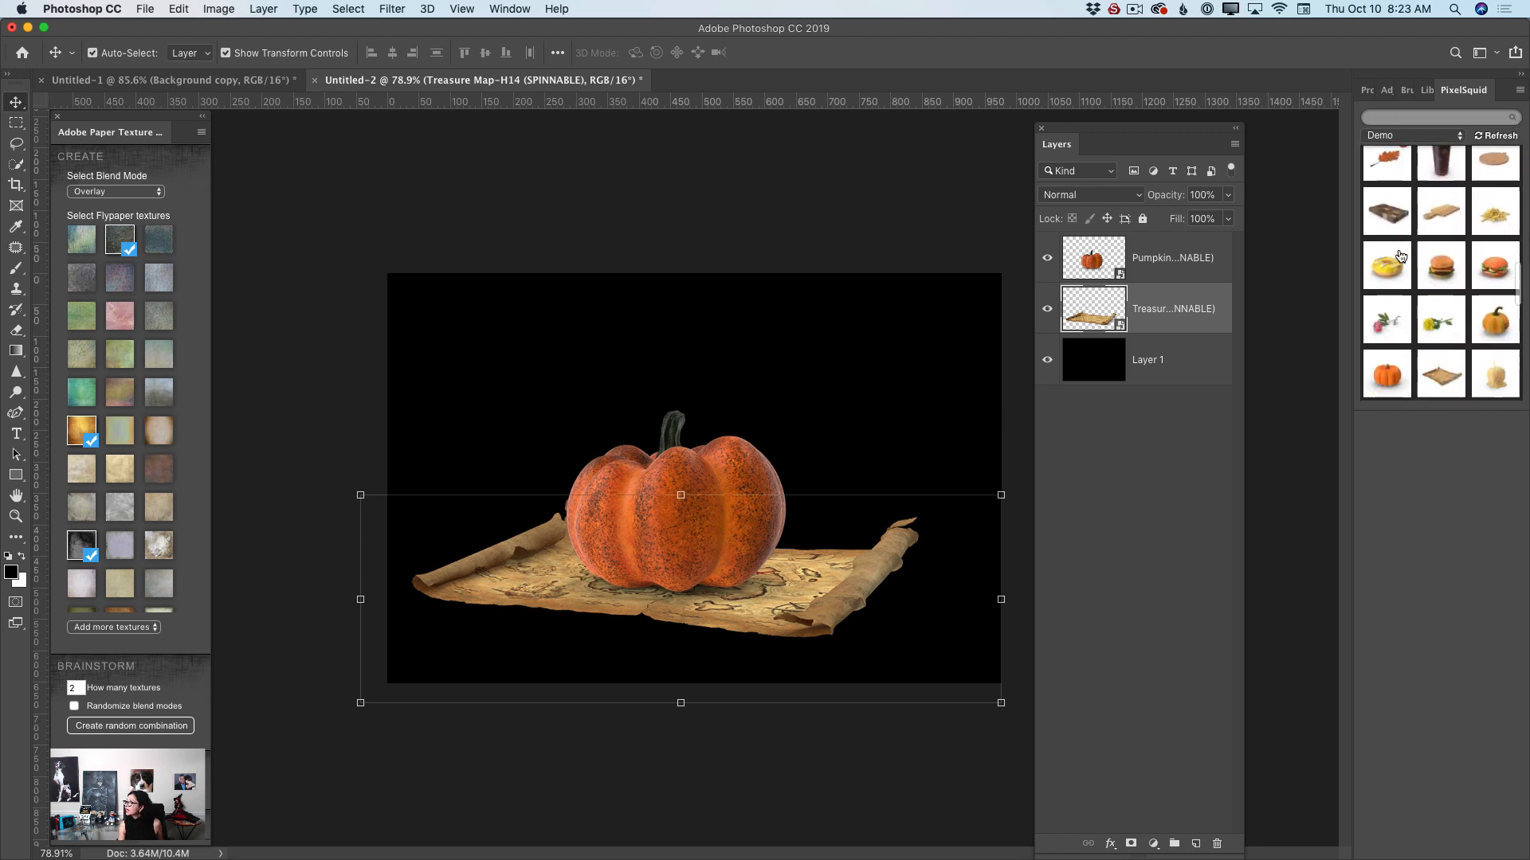
{"action": "scroll", "coordinate": [1400, 255], "scroll_direction": "down", "scroll_amount": 5}
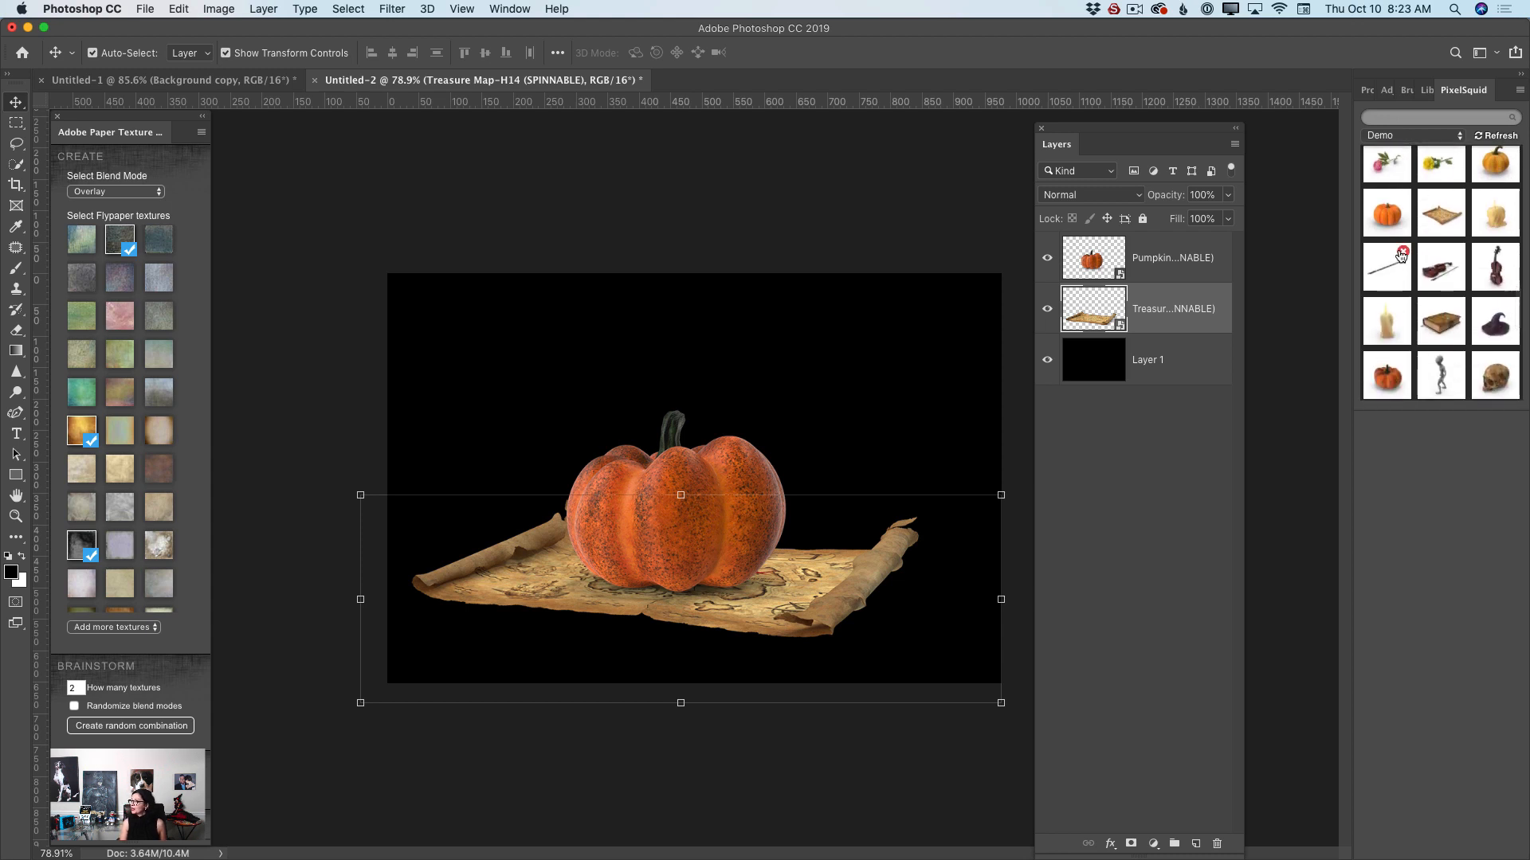
{"action": "left_click", "coordinate": [1434, 332]}
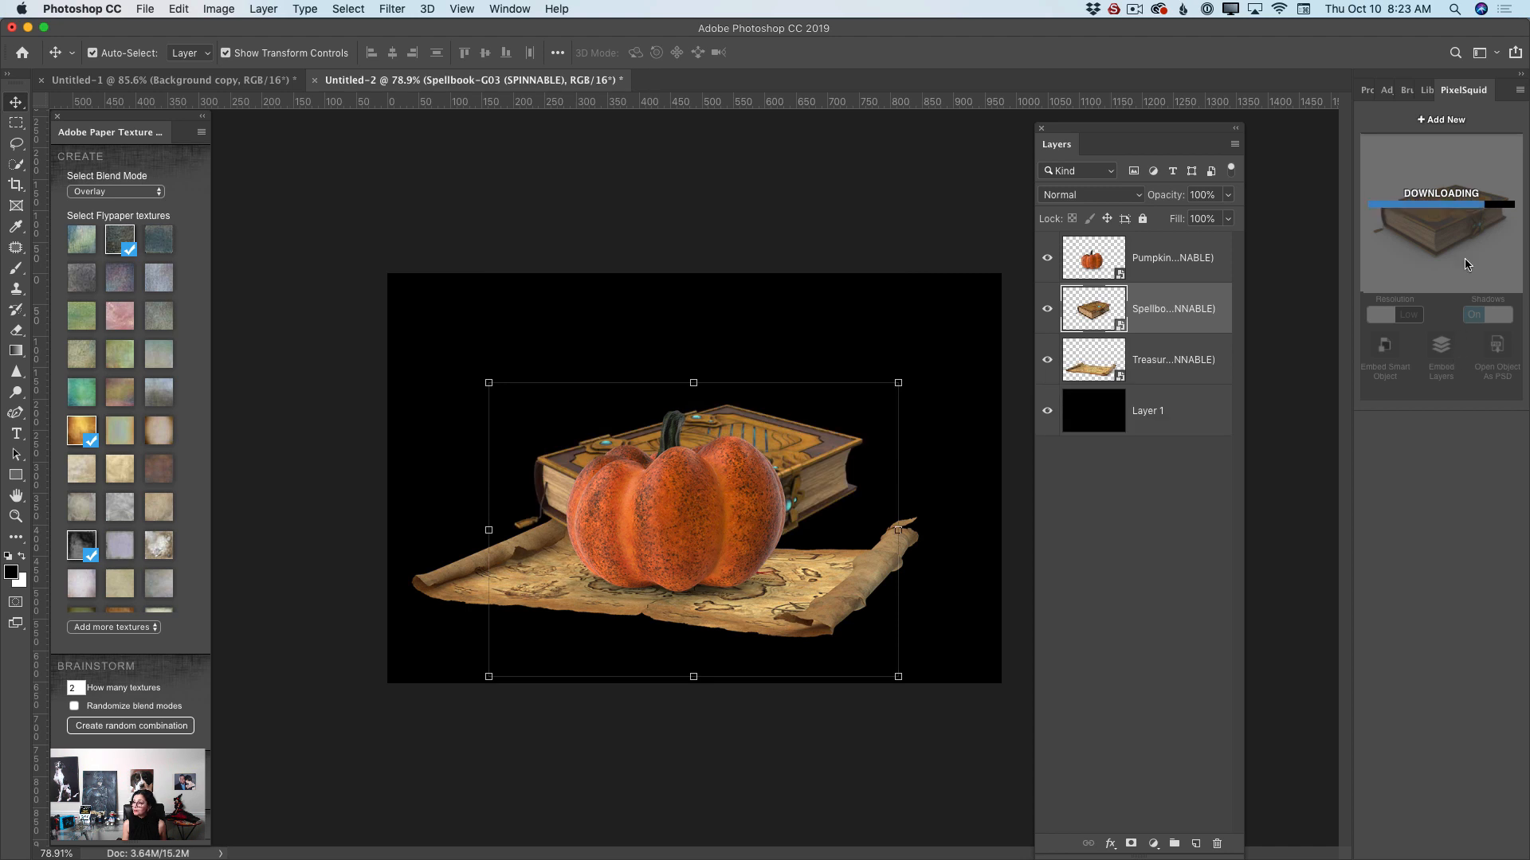
{"action": "left_click_drag", "start_coordinate": [1440, 231], "coordinate": [1463, 226]}
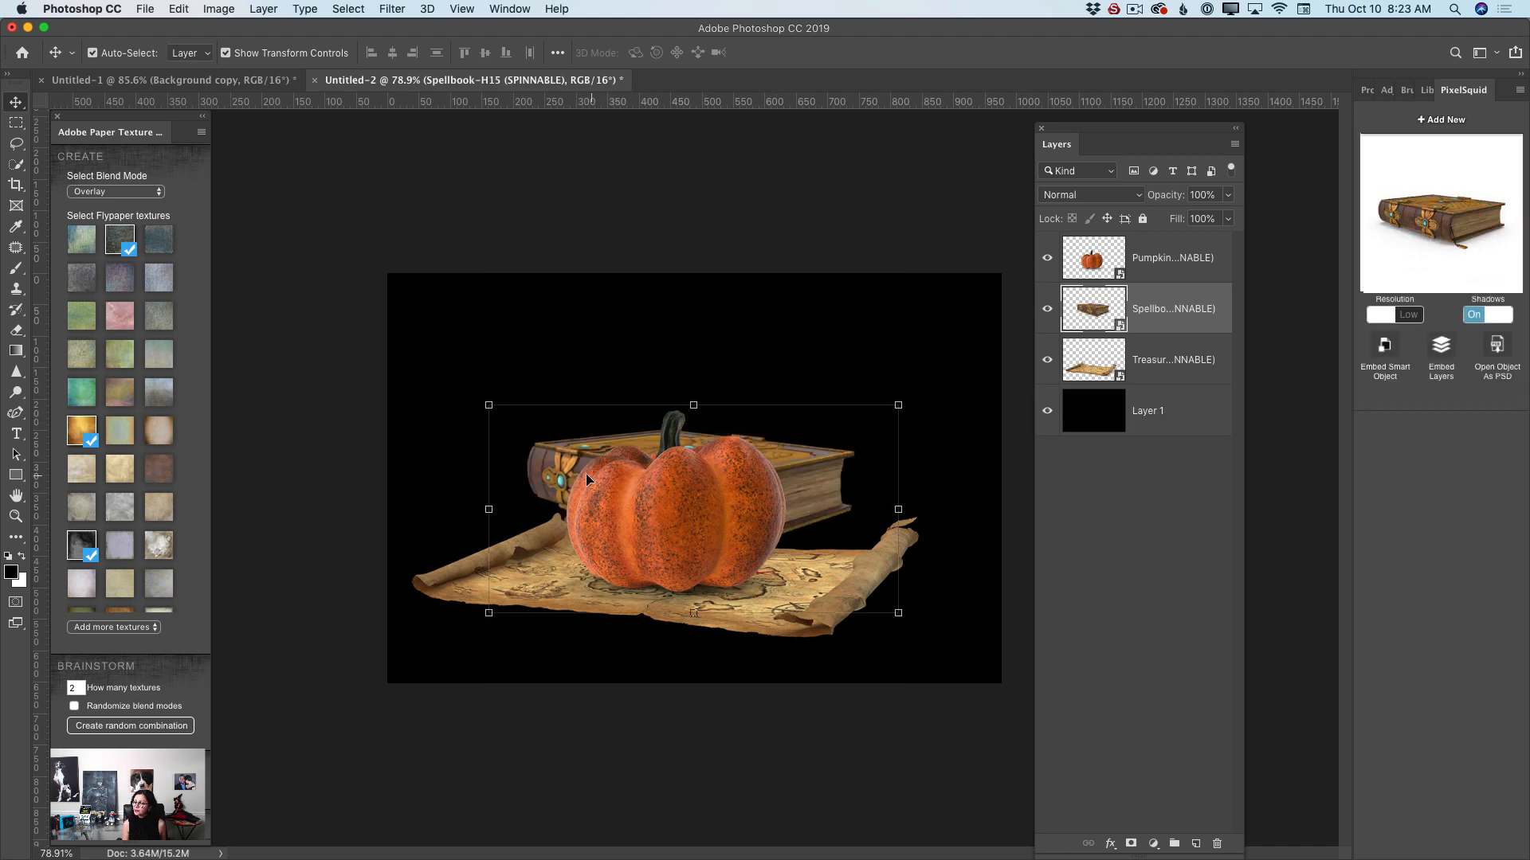
- Move the spellbook down onto the treasure map behind the pumpkin and switch it to high resolution
{"action": "left_click_drag", "start_coordinate": [570, 460], "coordinate": [550, 531]}
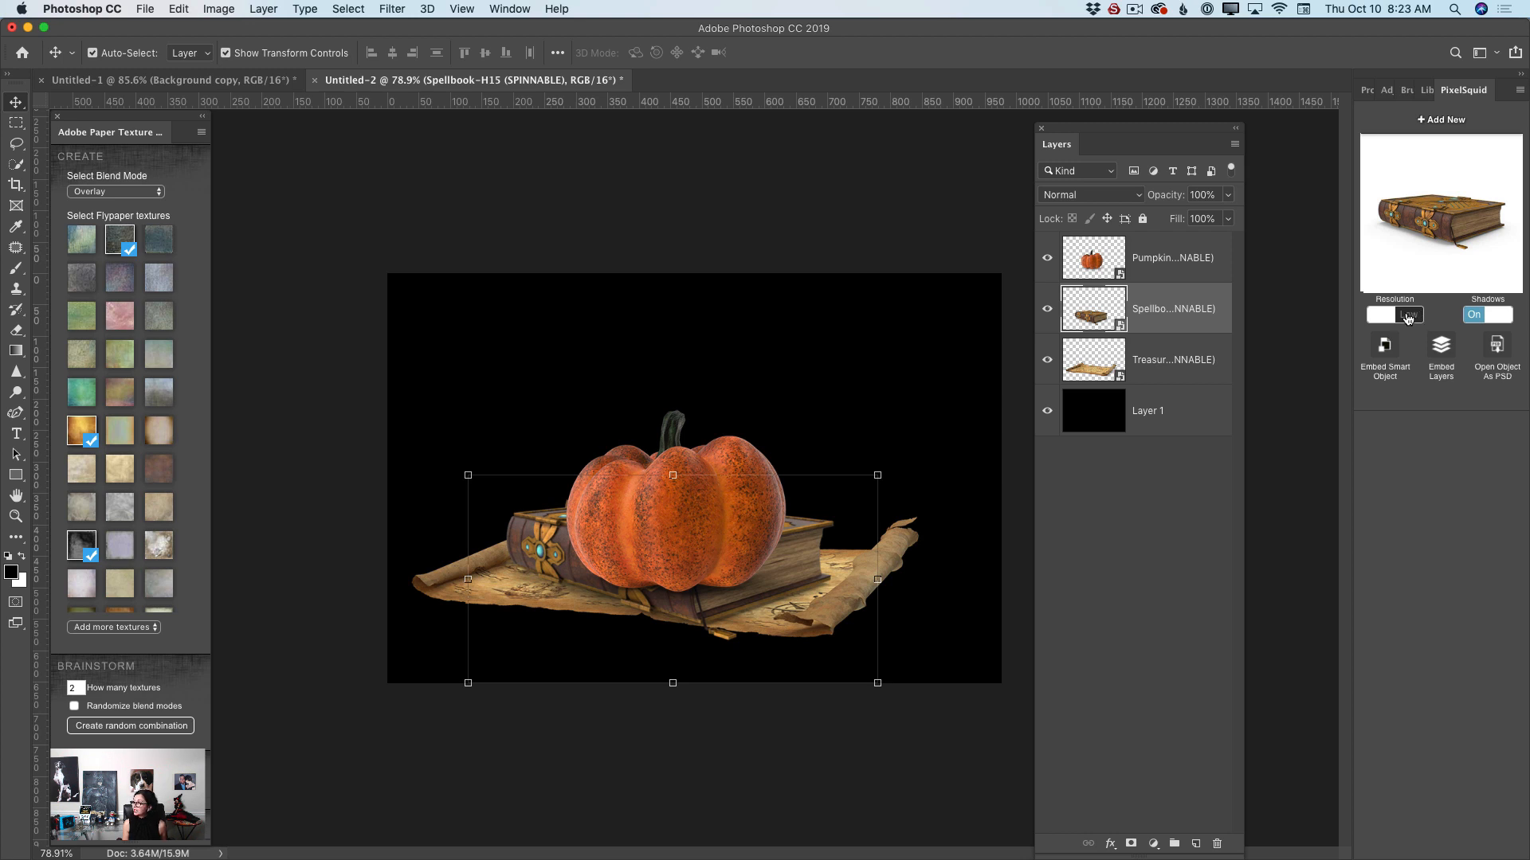
{"action": "left_click", "coordinate": [1407, 317]}
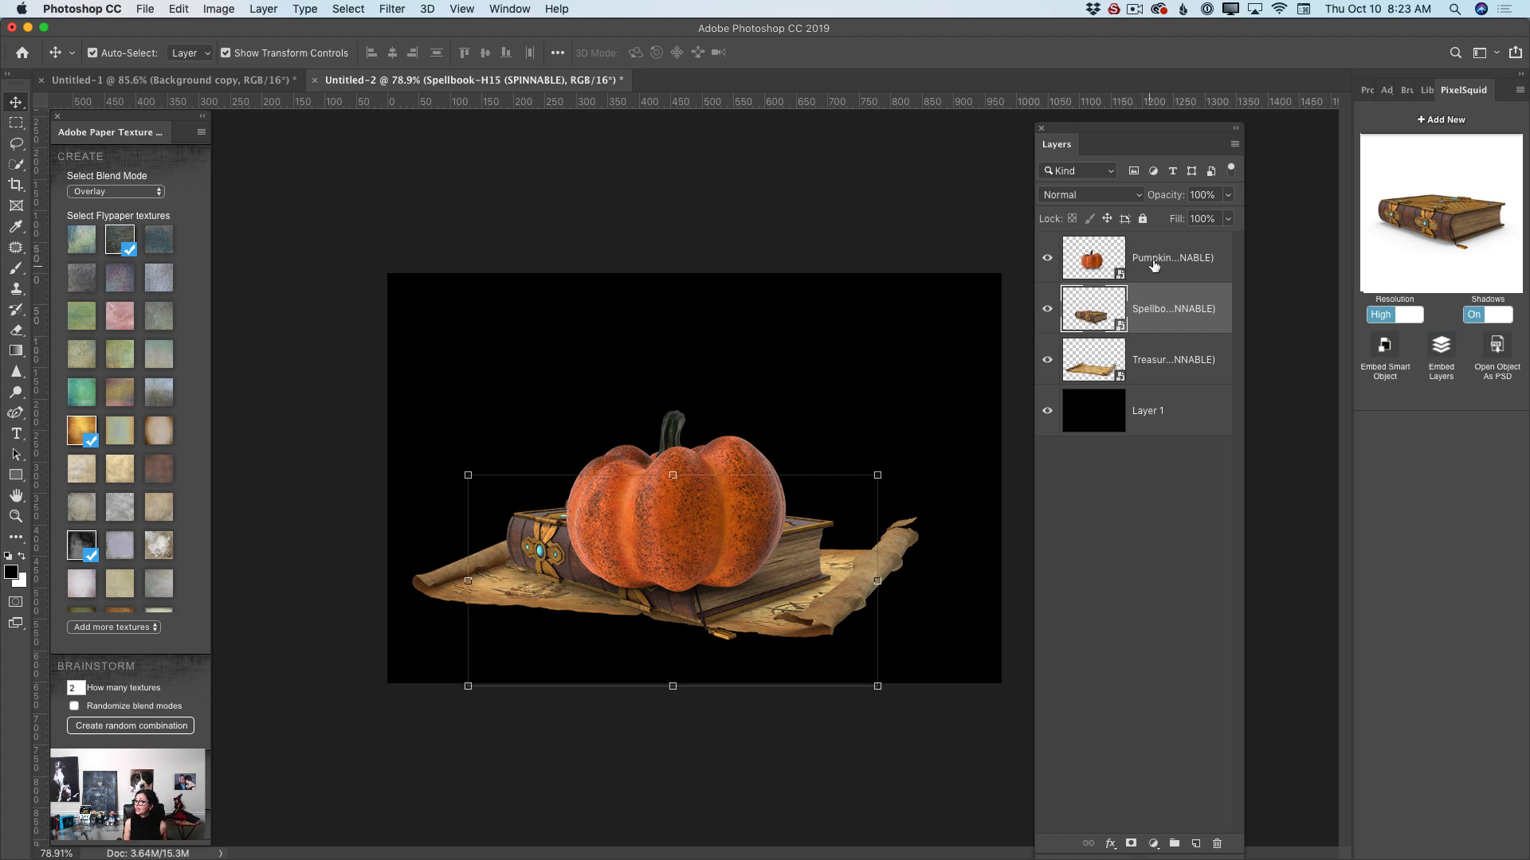
- Move the pumpkin up so that it sits on top of the spellbook
{"action": "left_click", "coordinate": [603, 482]}
{"action": "left_click_drag", "start_coordinate": [641, 483], "coordinate": [648, 429]}
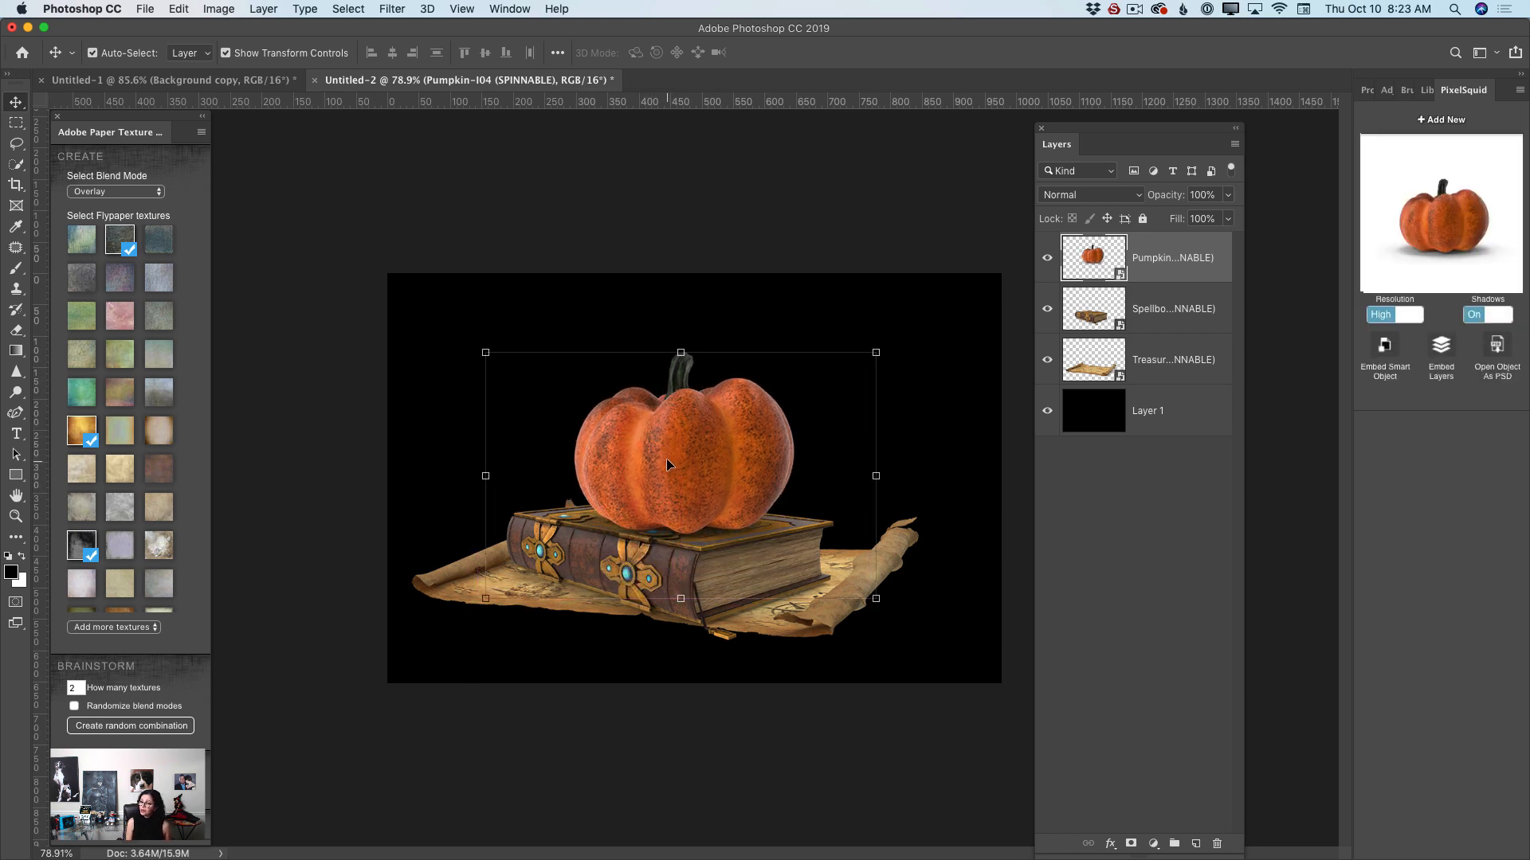
- Scale the spellbook down to a little below 118% and centre it on the treasure map beneath the pumpkin
{"action": "left_click", "coordinate": [1178, 320]}
{"action": "key", "text": "ctrl+t"}
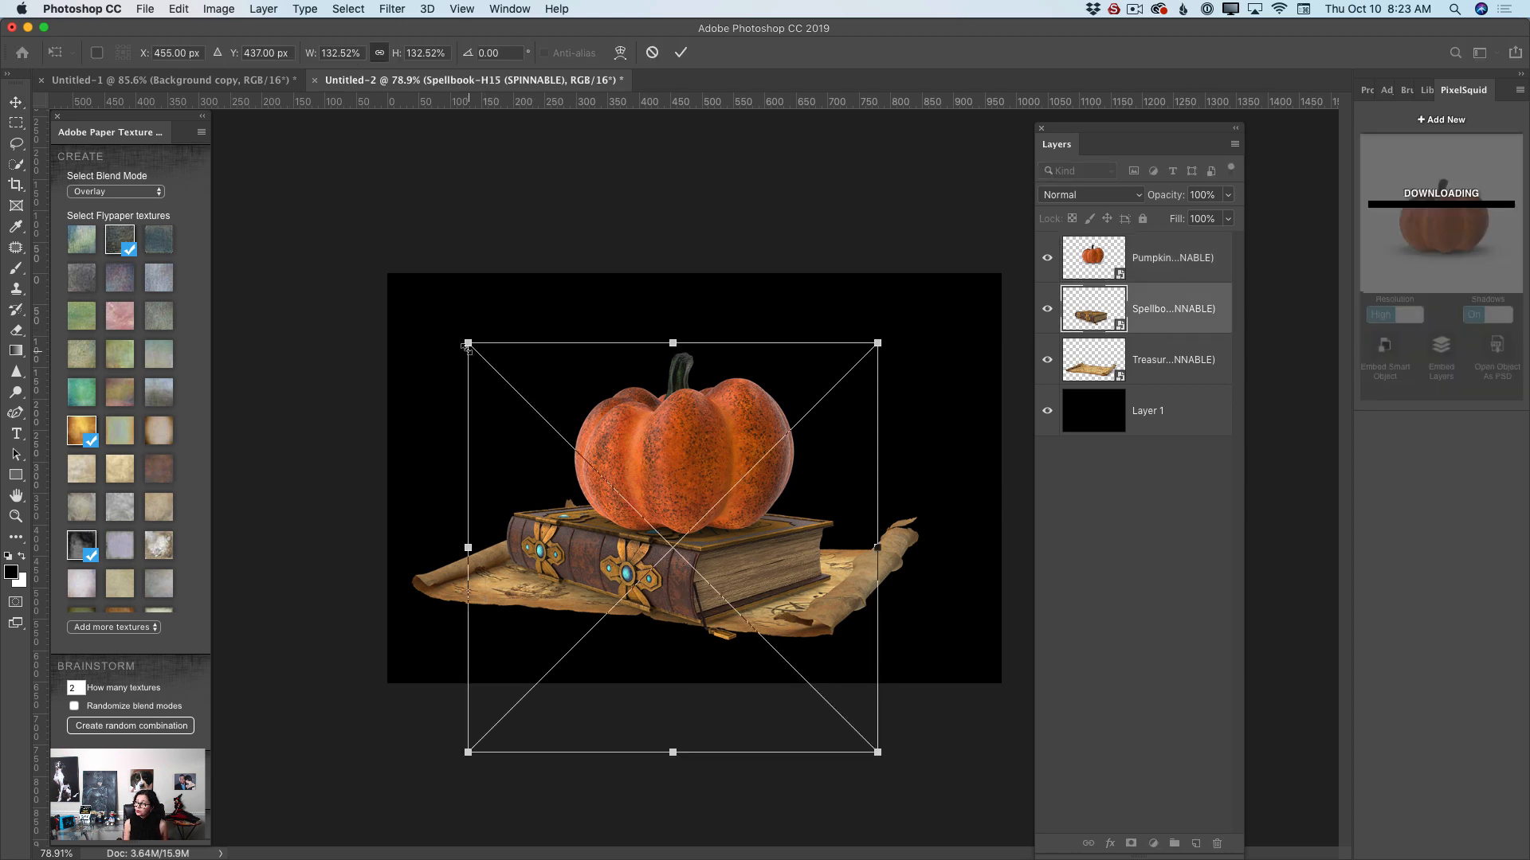
{"action": "left_click_drag", "start_coordinate": [467, 343], "coordinate": [588, 413]}
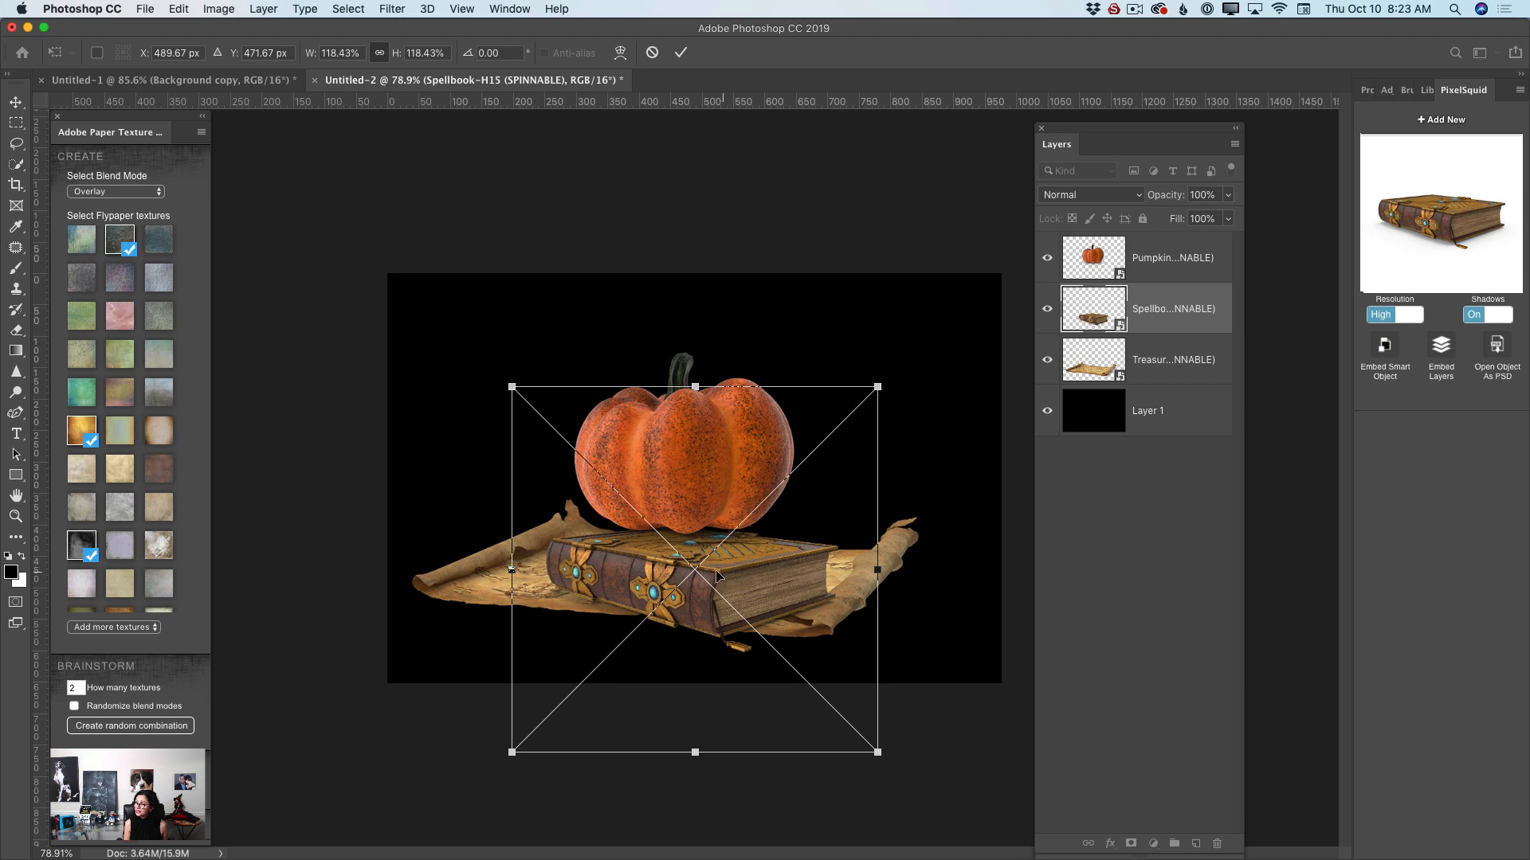
{"action": "left_click_drag", "start_coordinate": [708, 574], "coordinate": [682, 553]}
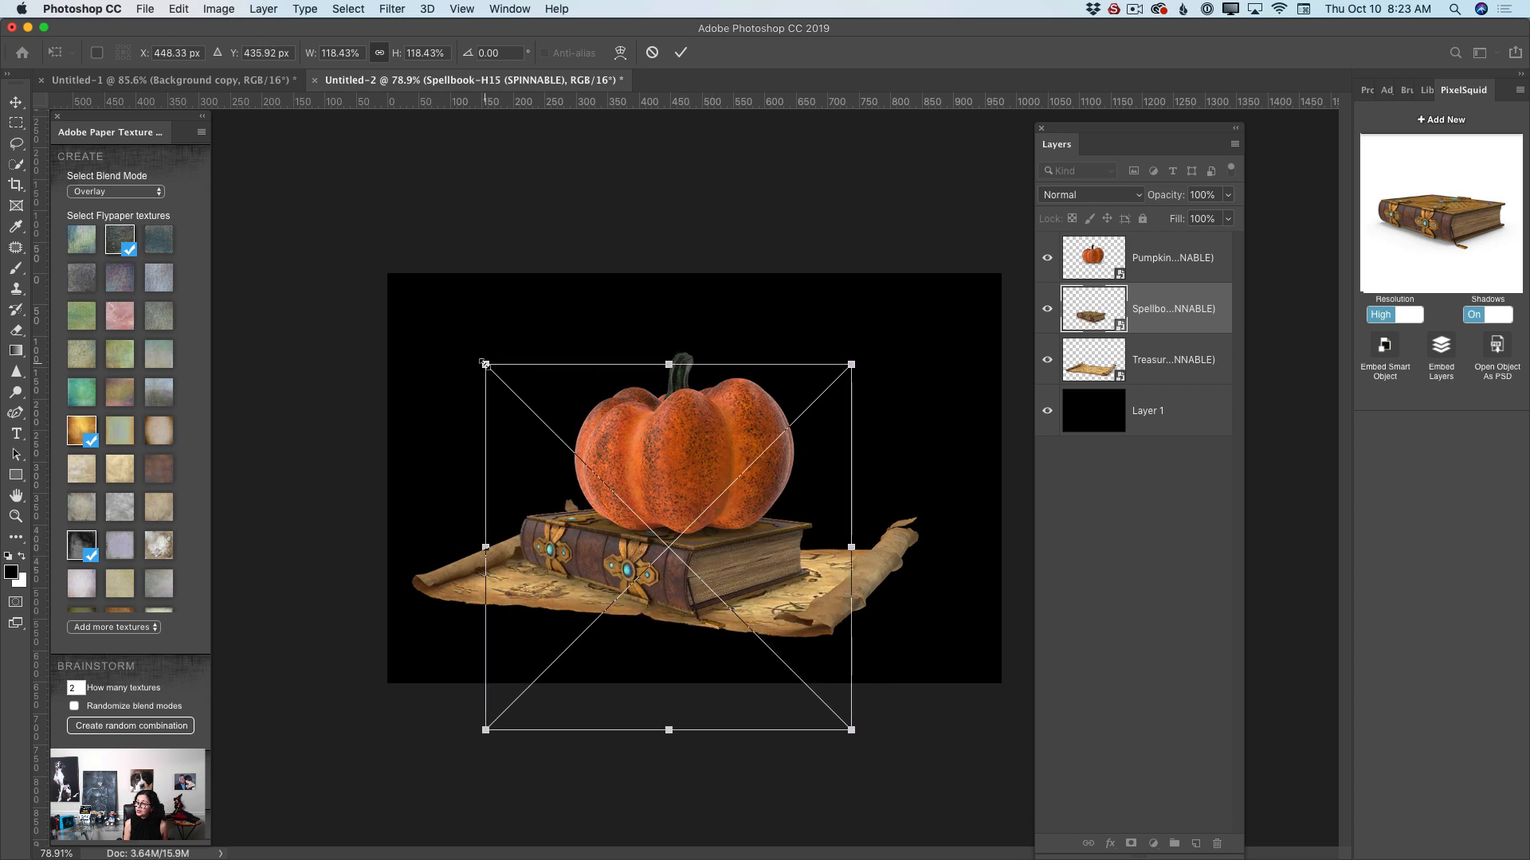
{"action": "left_click_drag", "start_coordinate": [485, 364], "coordinate": [512, 387]}
{"action": "left_click_drag", "start_coordinate": [699, 588], "coordinate": [667, 591]}
{"action": "left_click", "coordinate": [680, 52]}
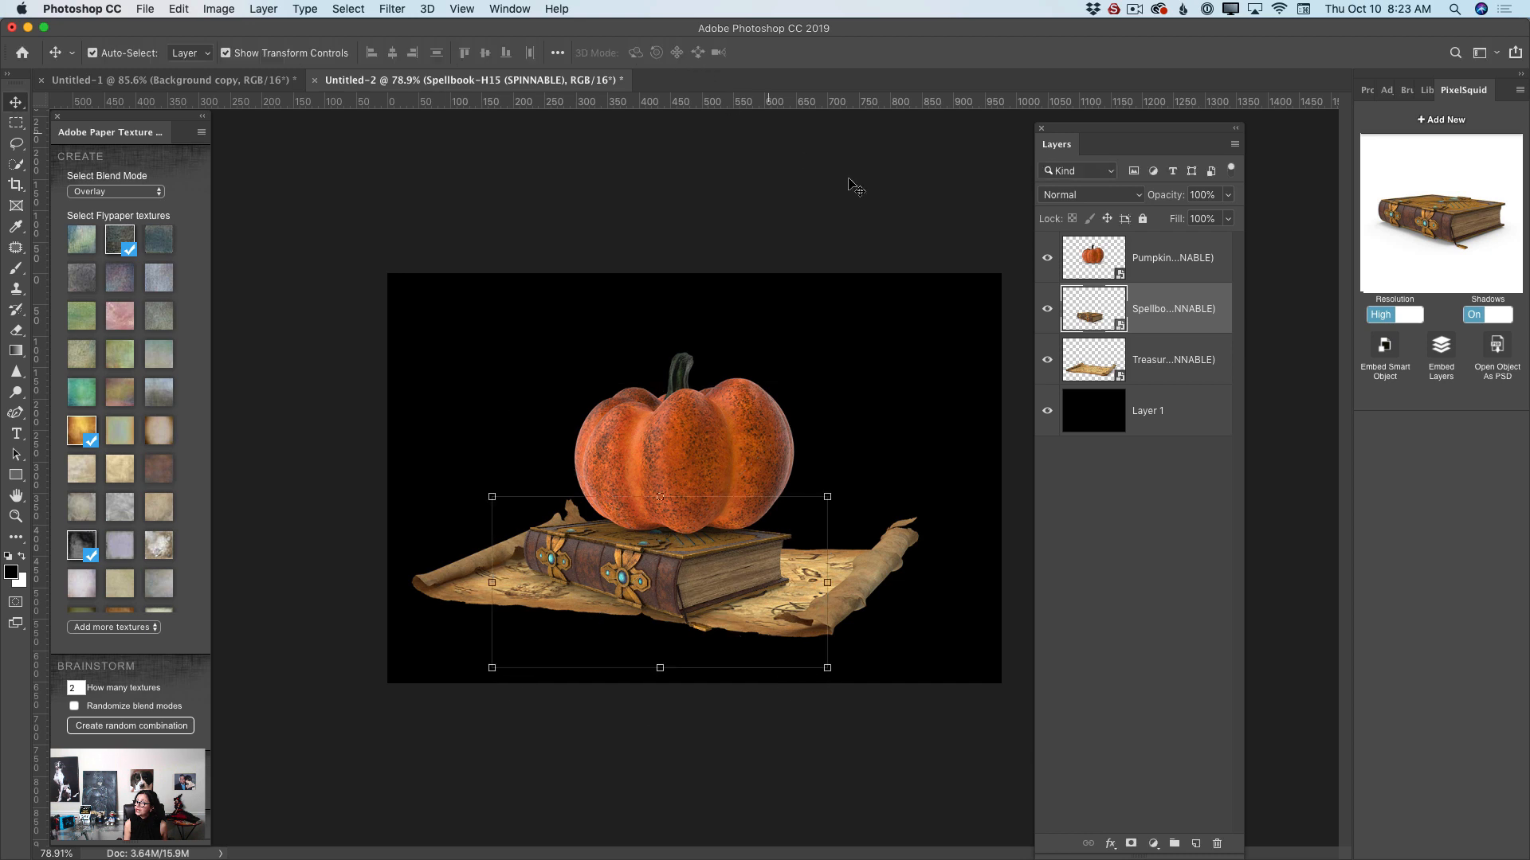
- Scale the pumpkin down to about 101% and rest it on the spellbook's cover
{"action": "left_click", "coordinate": [1161, 258]}
{"action": "left_click_drag", "start_coordinate": [654, 421], "coordinate": [653, 430]}
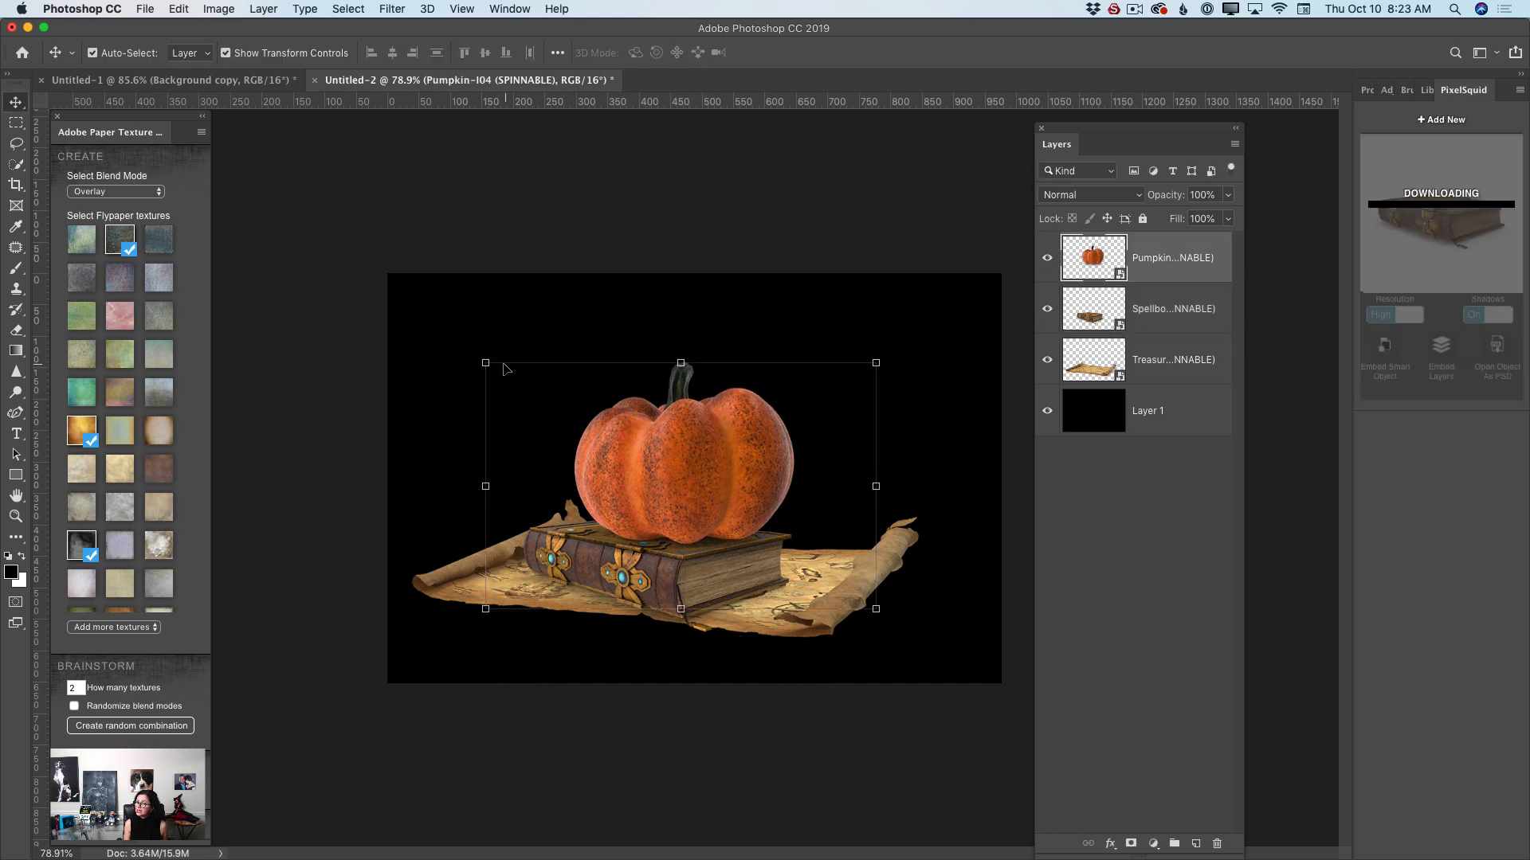
{"action": "left_click_drag", "start_coordinate": [487, 250], "coordinate": [566, 332]}
{"action": "mouse_move", "coordinate": [733, 505]}
{"action": "left_mouse_down"}
{"action": "mouse_move", "coordinate": [681, 481]}
{"action": "mouse_move", "coordinate": [740, 486]}
{"action": "left_mouse_up"}
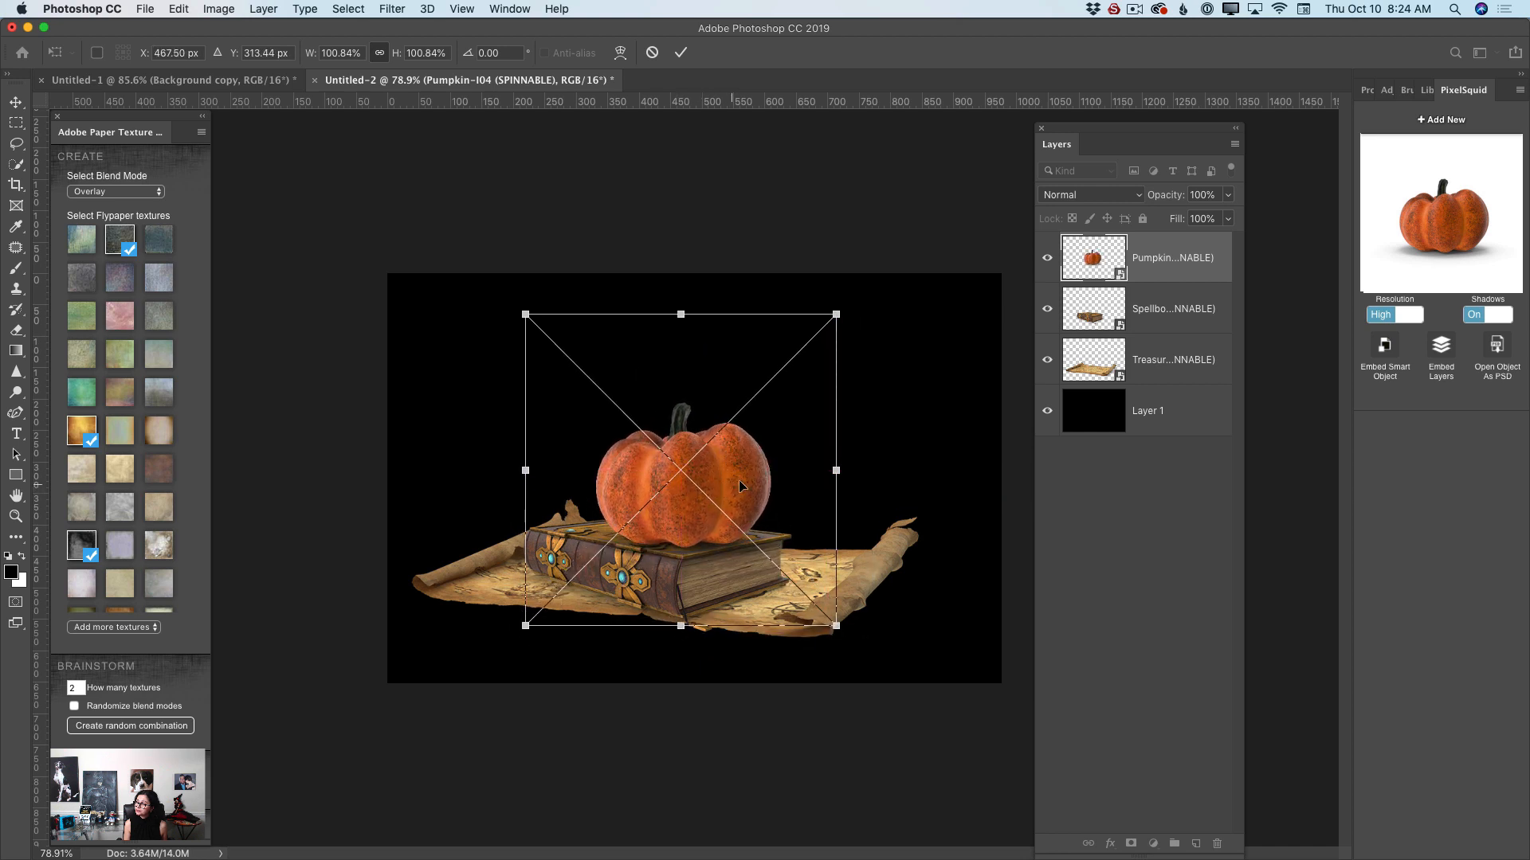
{"action": "left_click", "coordinate": [680, 53]}
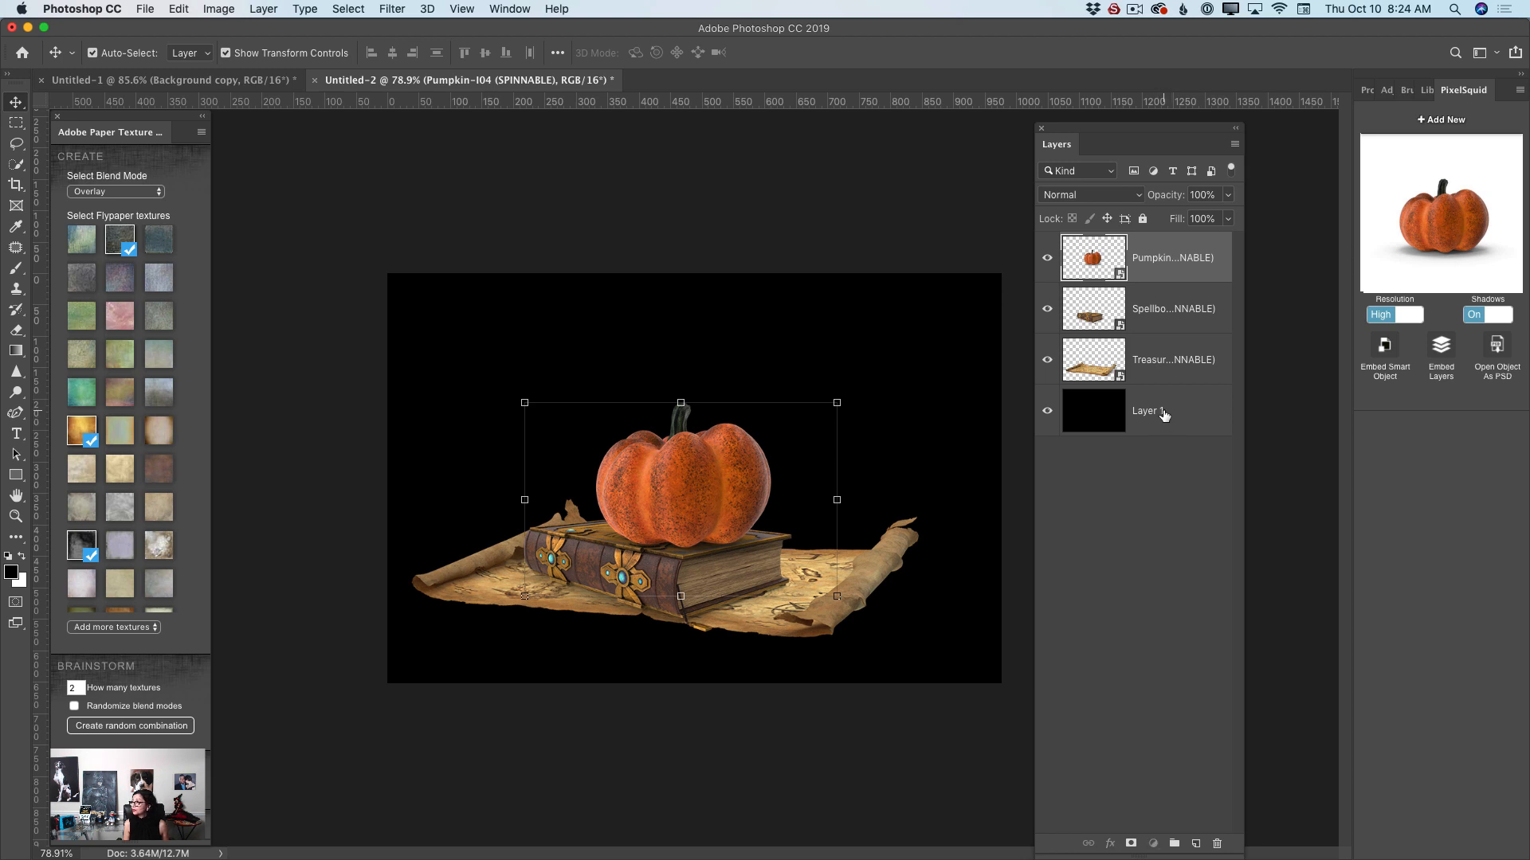
- Add the lit medieval table candle from the Demo collection directly above the black background layer
{"action": "left_click", "coordinate": [1163, 413]}
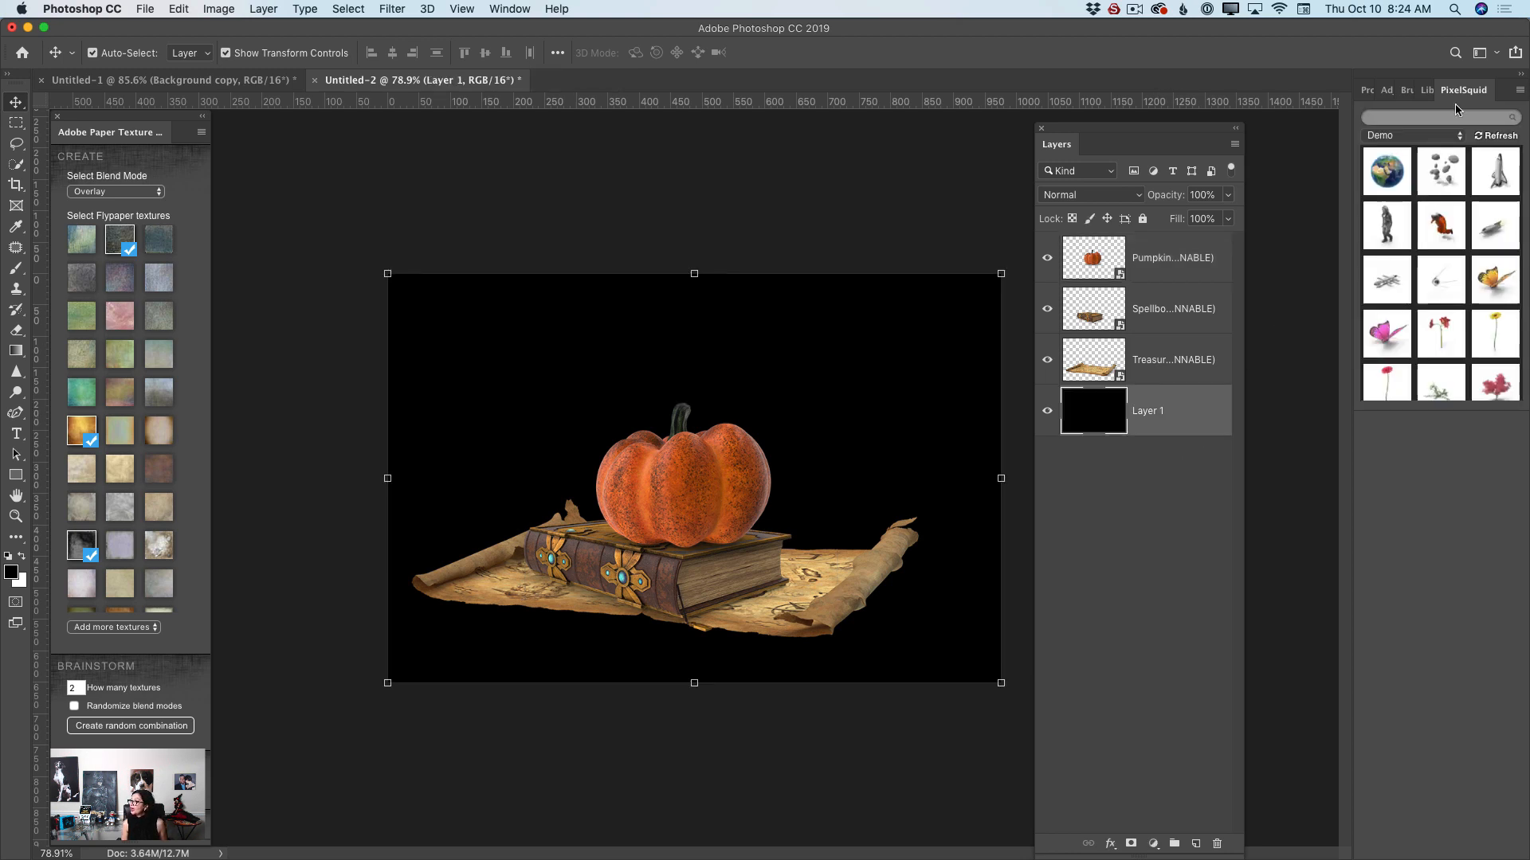
{"action": "scroll", "coordinate": [1423, 280], "scroll_direction": "down", "scroll_amount": 10}
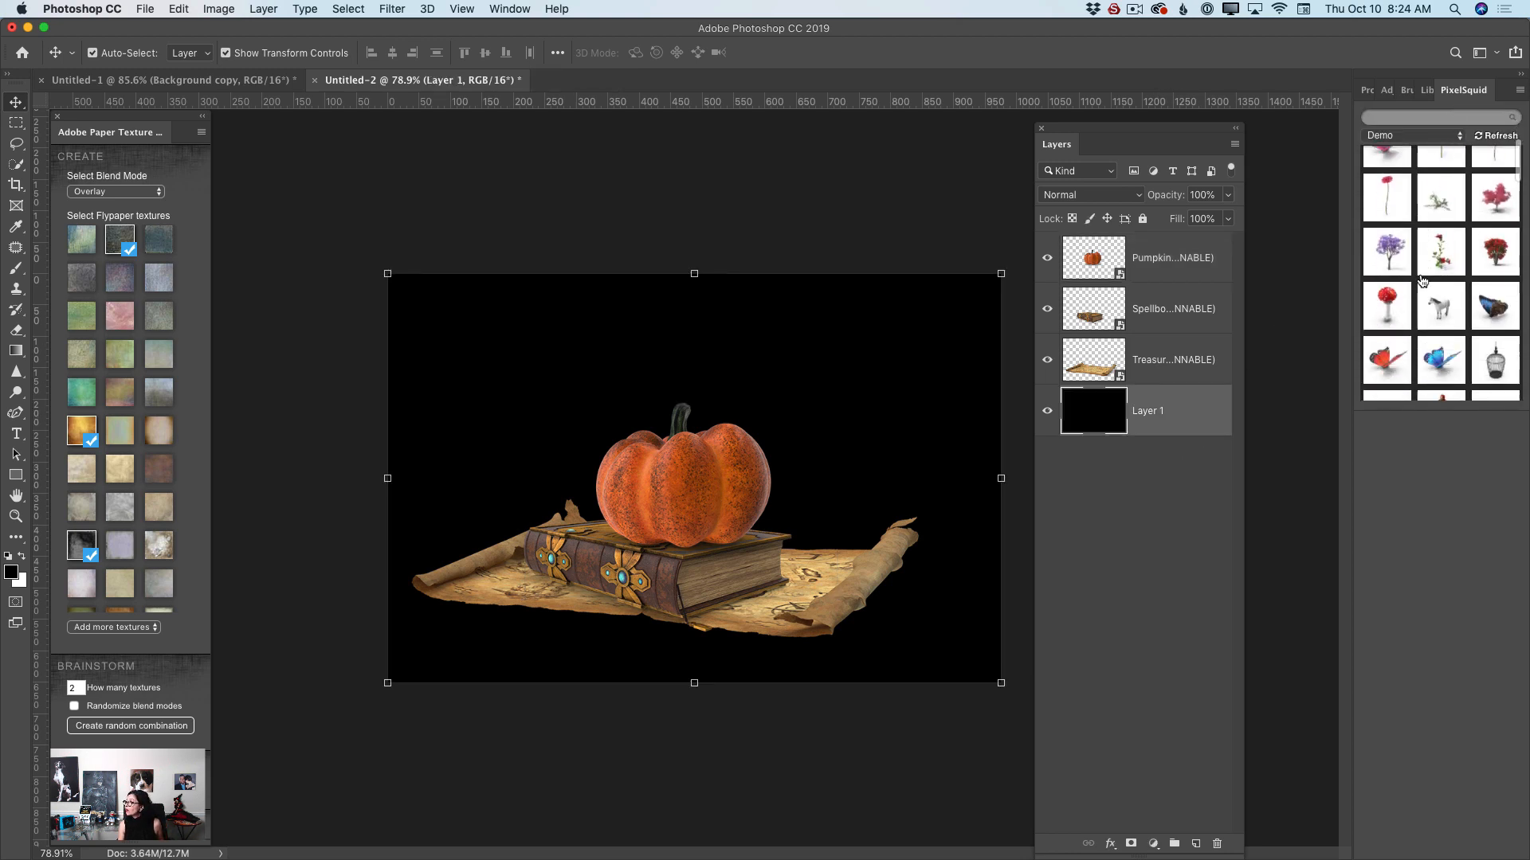
{"action": "scroll", "coordinate": [1422, 281], "scroll_direction": "down", "scroll_amount": 15}
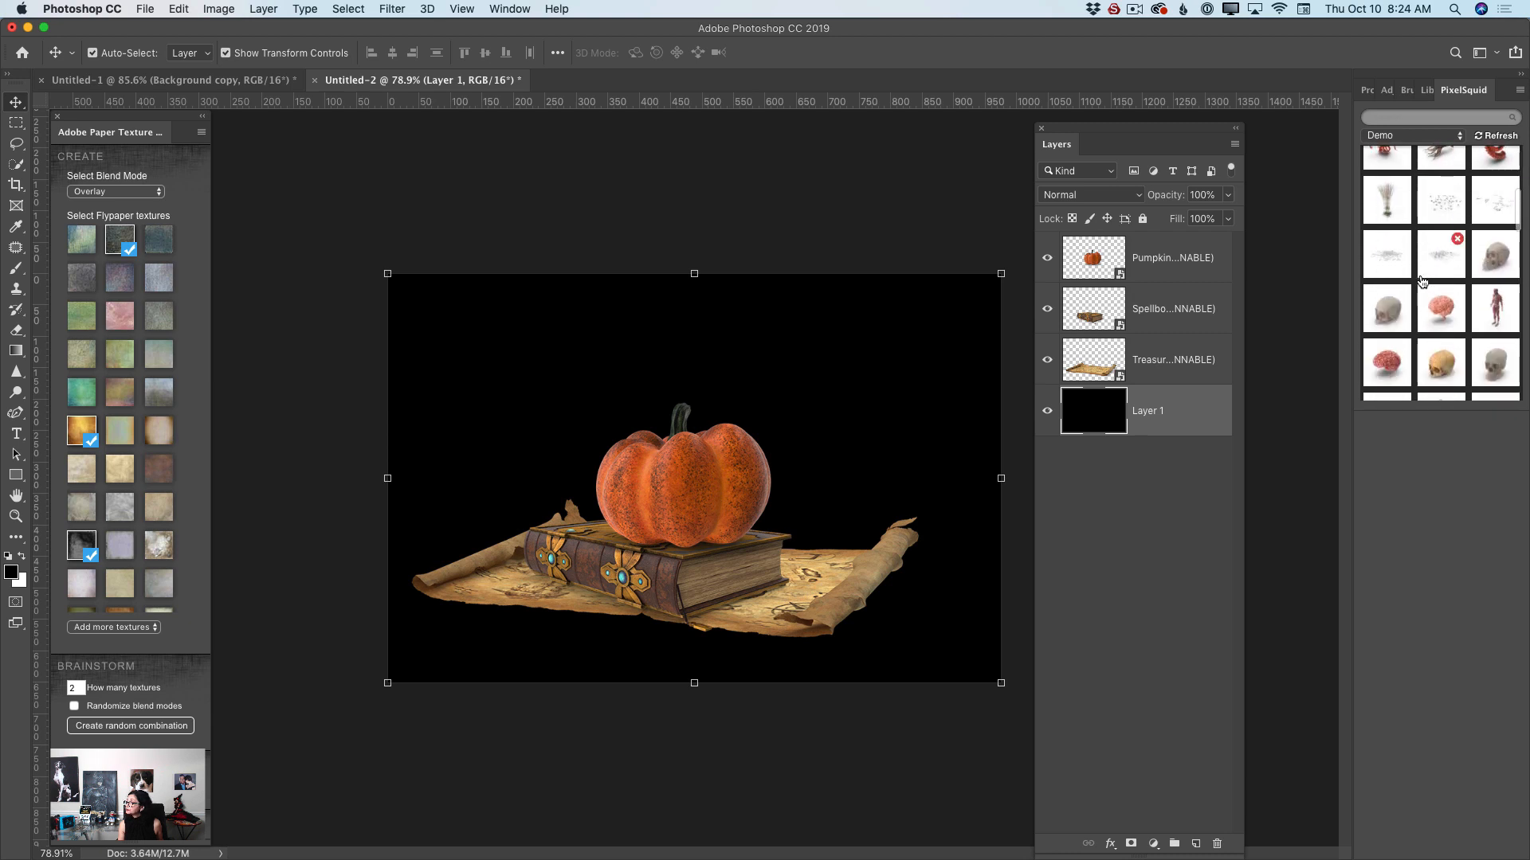
{"action": "scroll", "coordinate": [1422, 280], "scroll_direction": "down", "scroll_amount": 15}
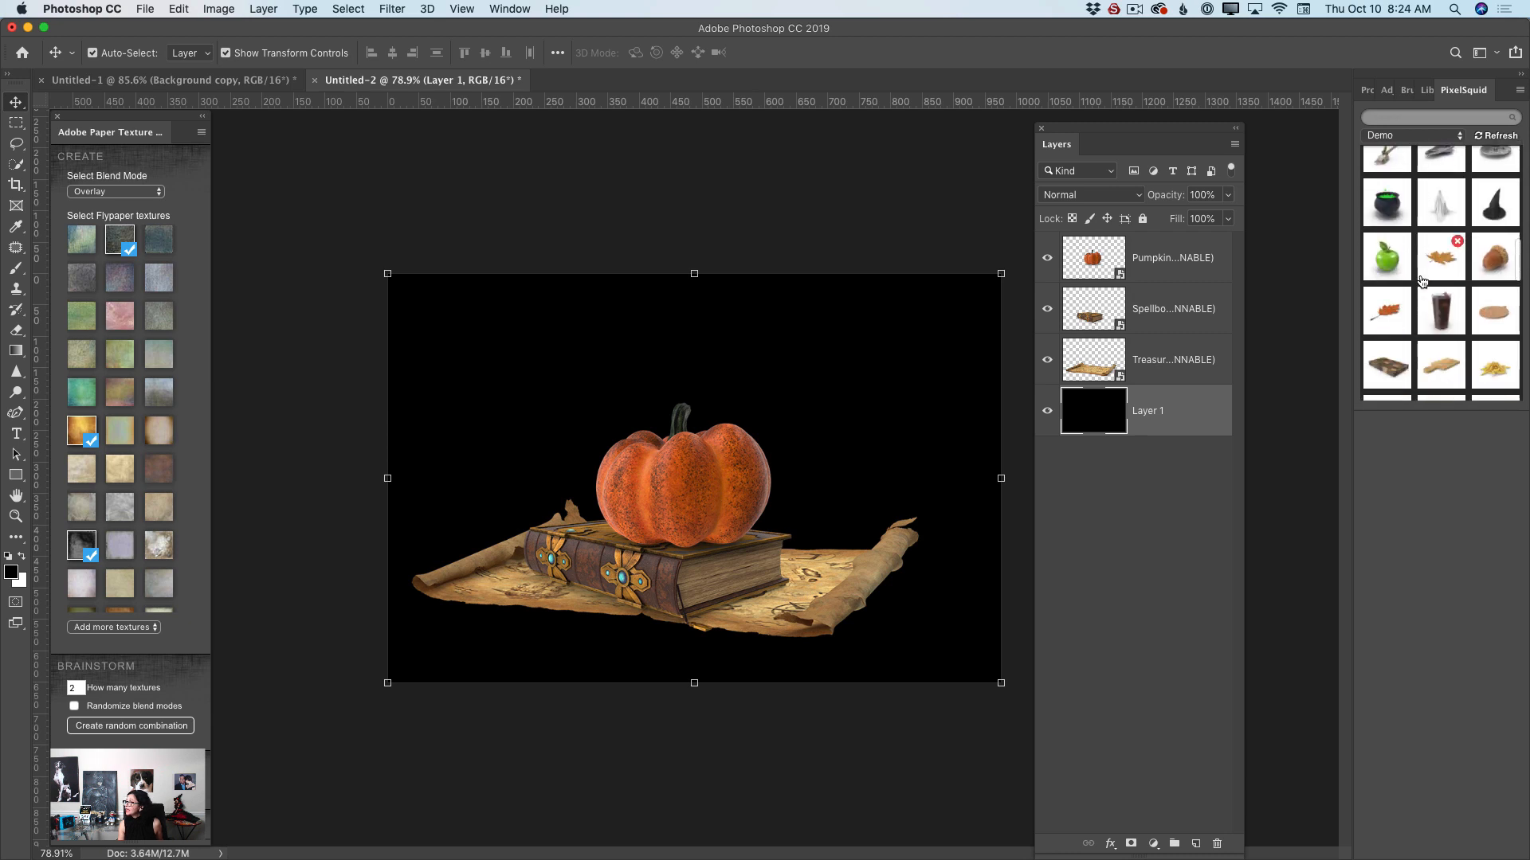
{"action": "scroll", "coordinate": [1422, 281], "scroll_direction": "down", "scroll_amount": 3}
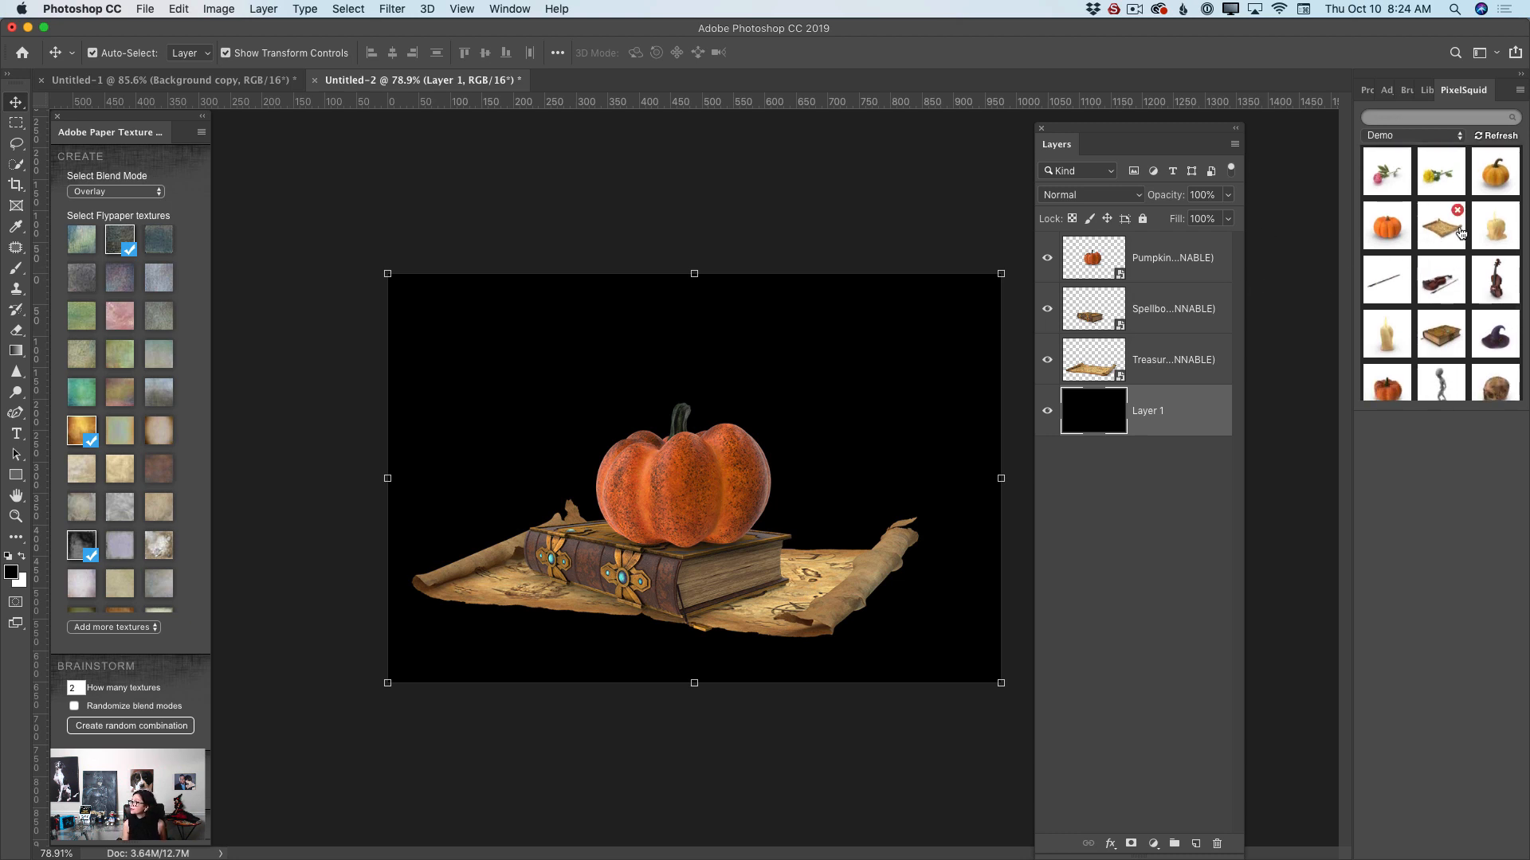
{"action": "left_click", "coordinate": [1490, 233]}
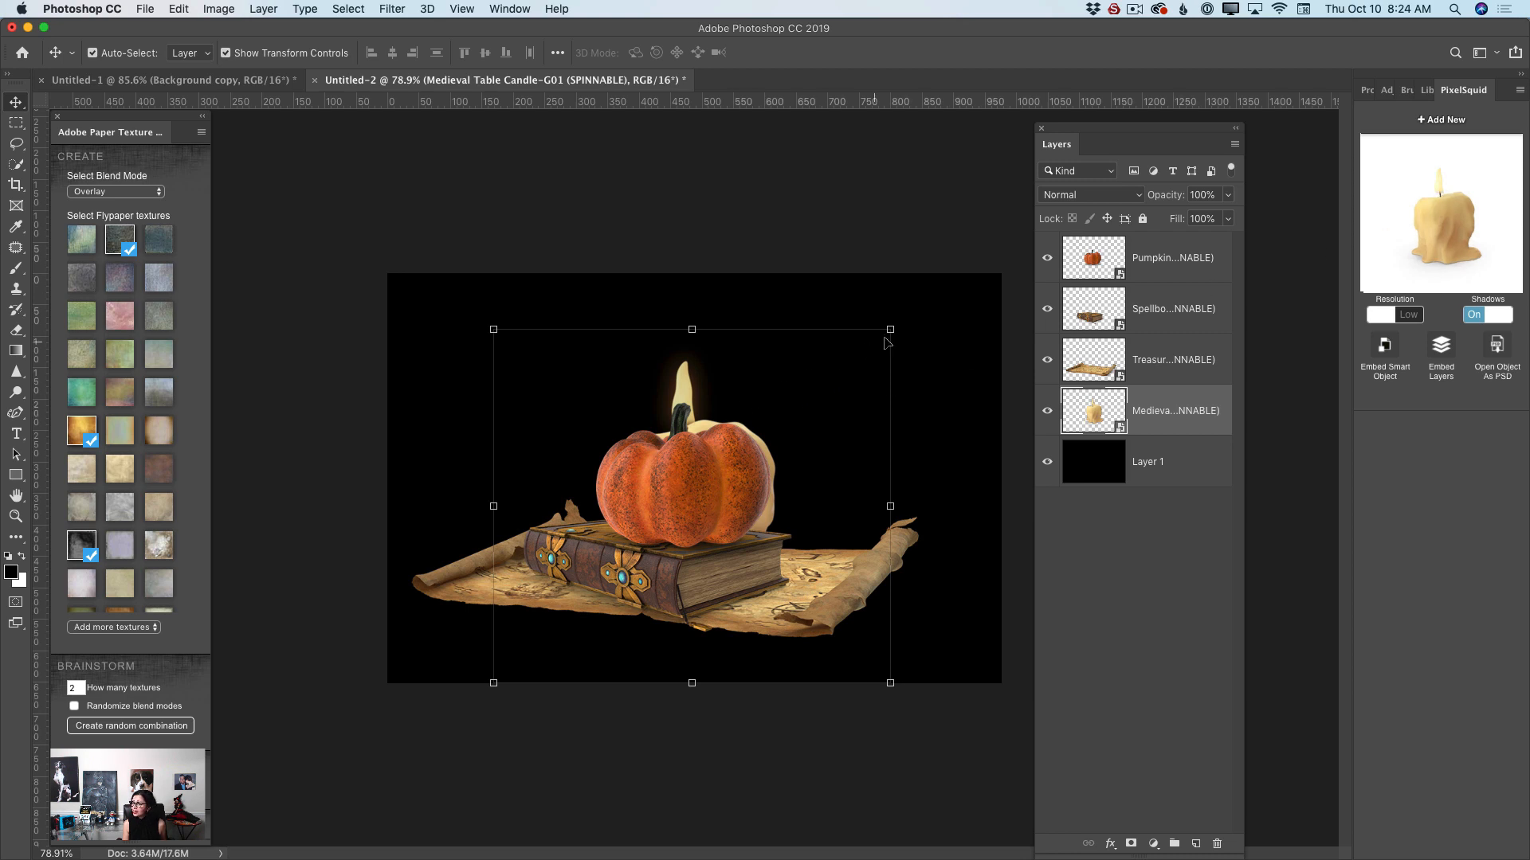
{"action": "left_click_drag", "start_coordinate": [887, 343], "coordinate": [800, 370]}
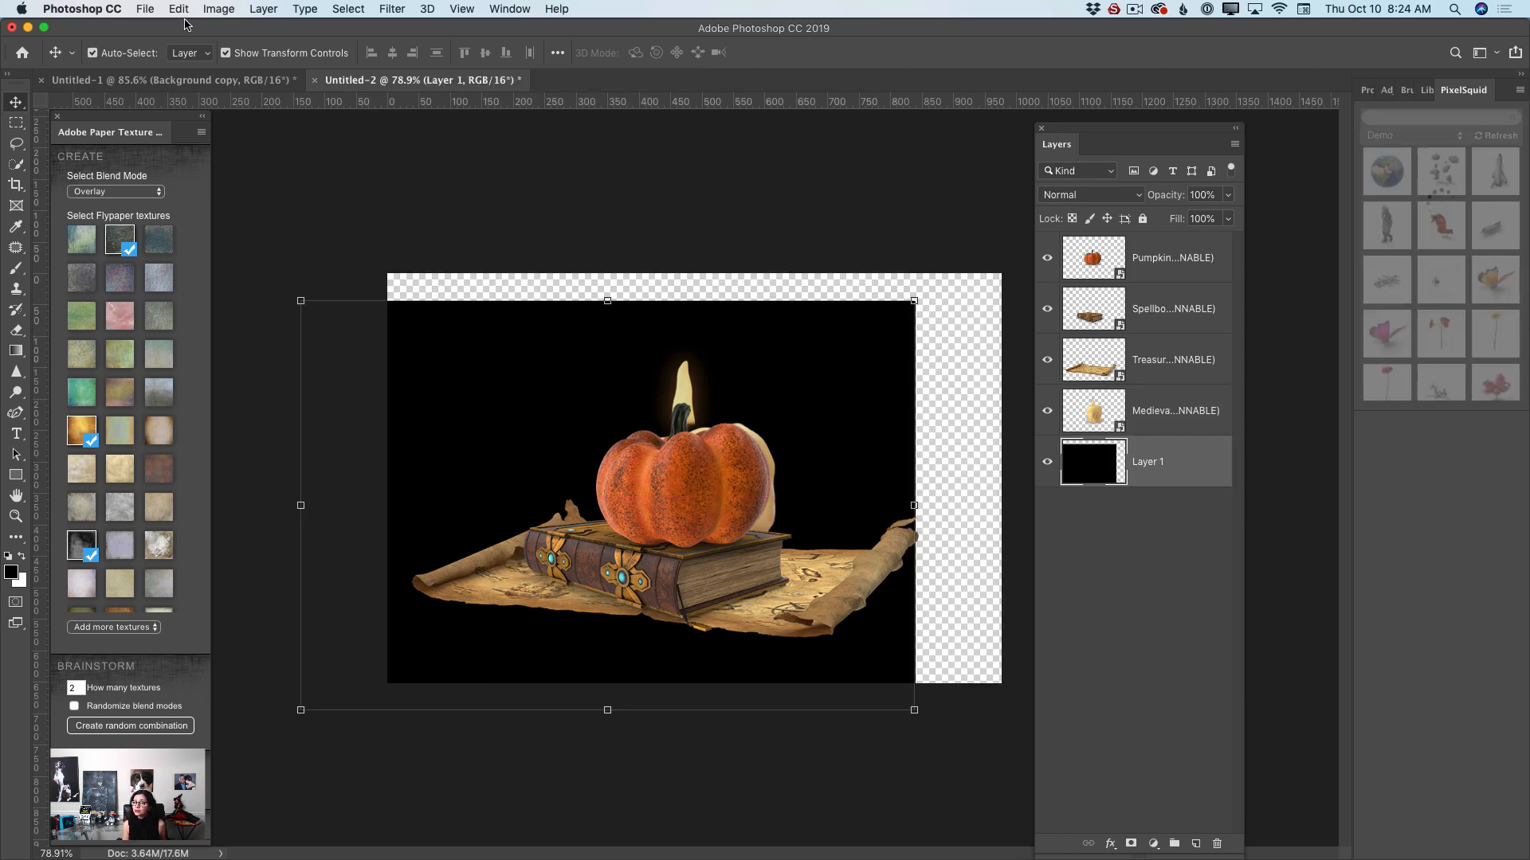
{"action": "left_click", "coordinate": [178, 9]}
{"action": "left_click", "coordinate": [237, 61]}
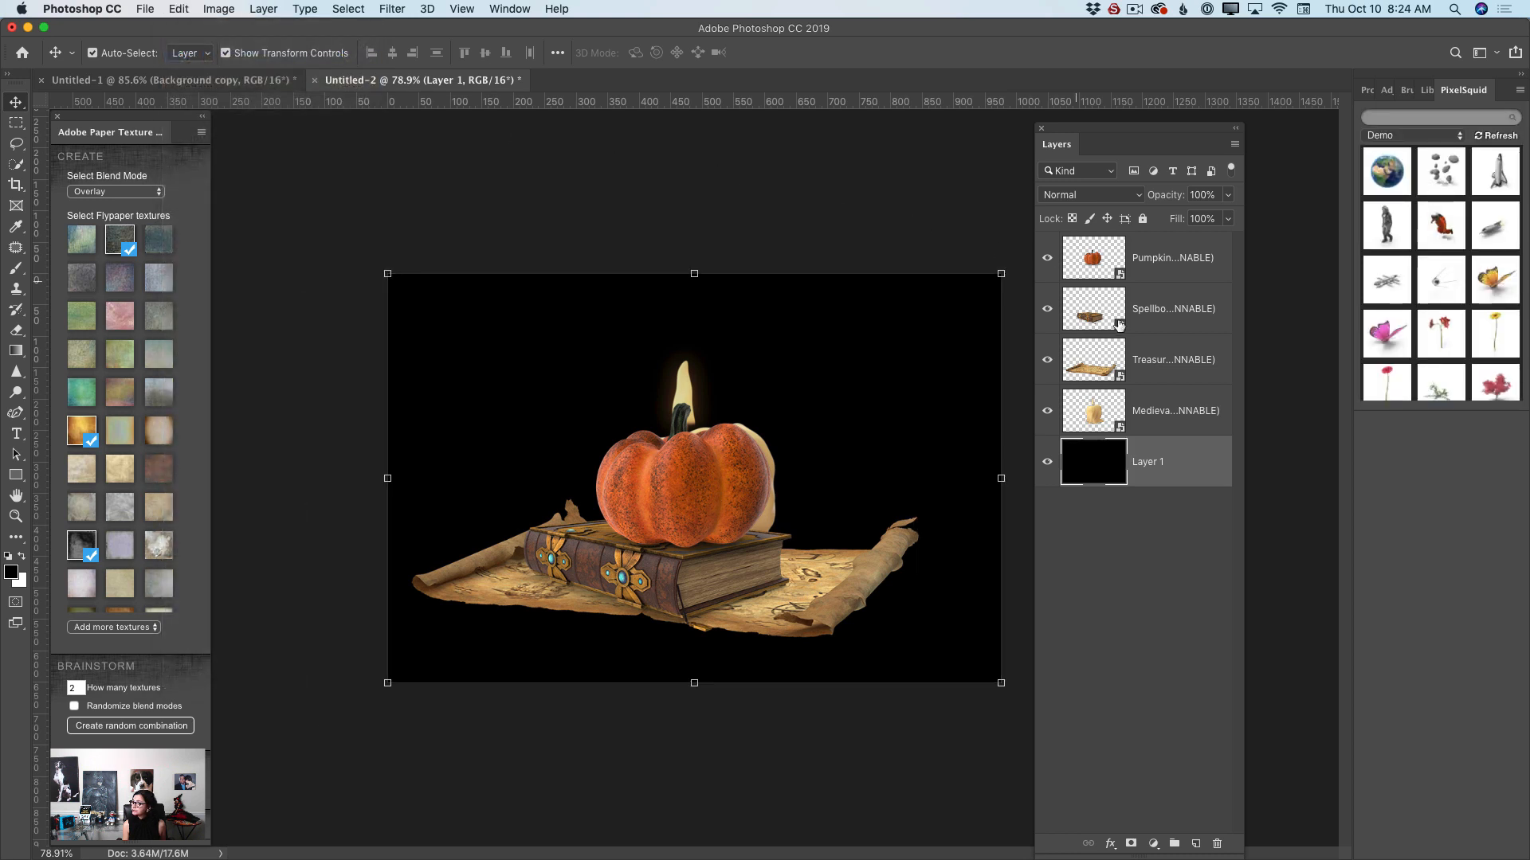
- Scale the candle to about 201%, place it behind the treasure map's rolled left end and switch it to high resolution
{"action": "left_click", "coordinate": [1148, 258]}
{"action": "left_click", "coordinate": [1144, 405]}
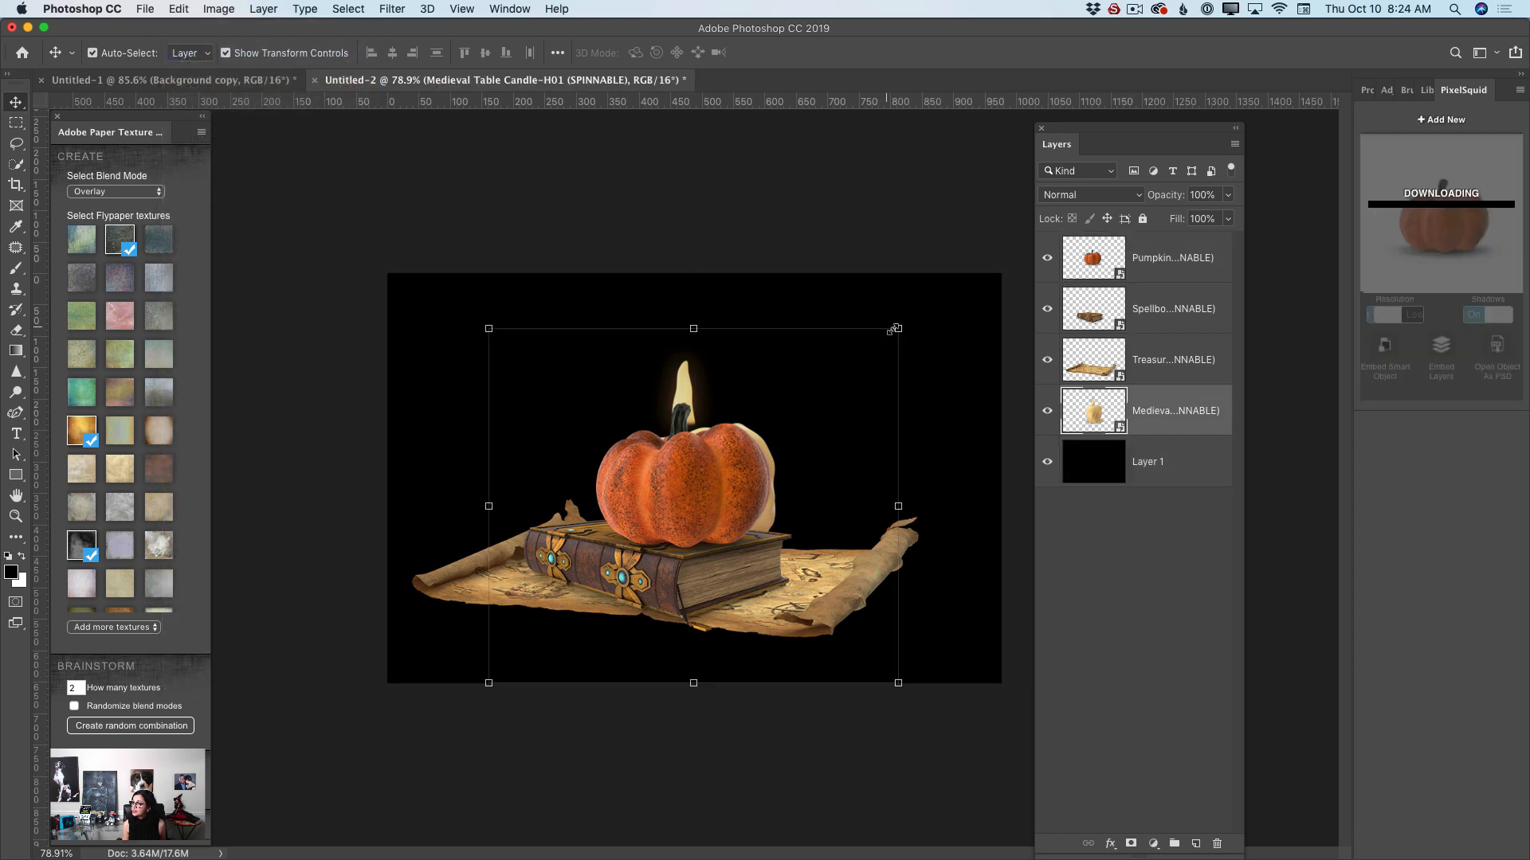
{"action": "left_click_drag", "start_coordinate": [895, 329], "coordinate": [852, 347]}
{"action": "left_click_drag", "start_coordinate": [646, 408], "coordinate": [485, 334]}
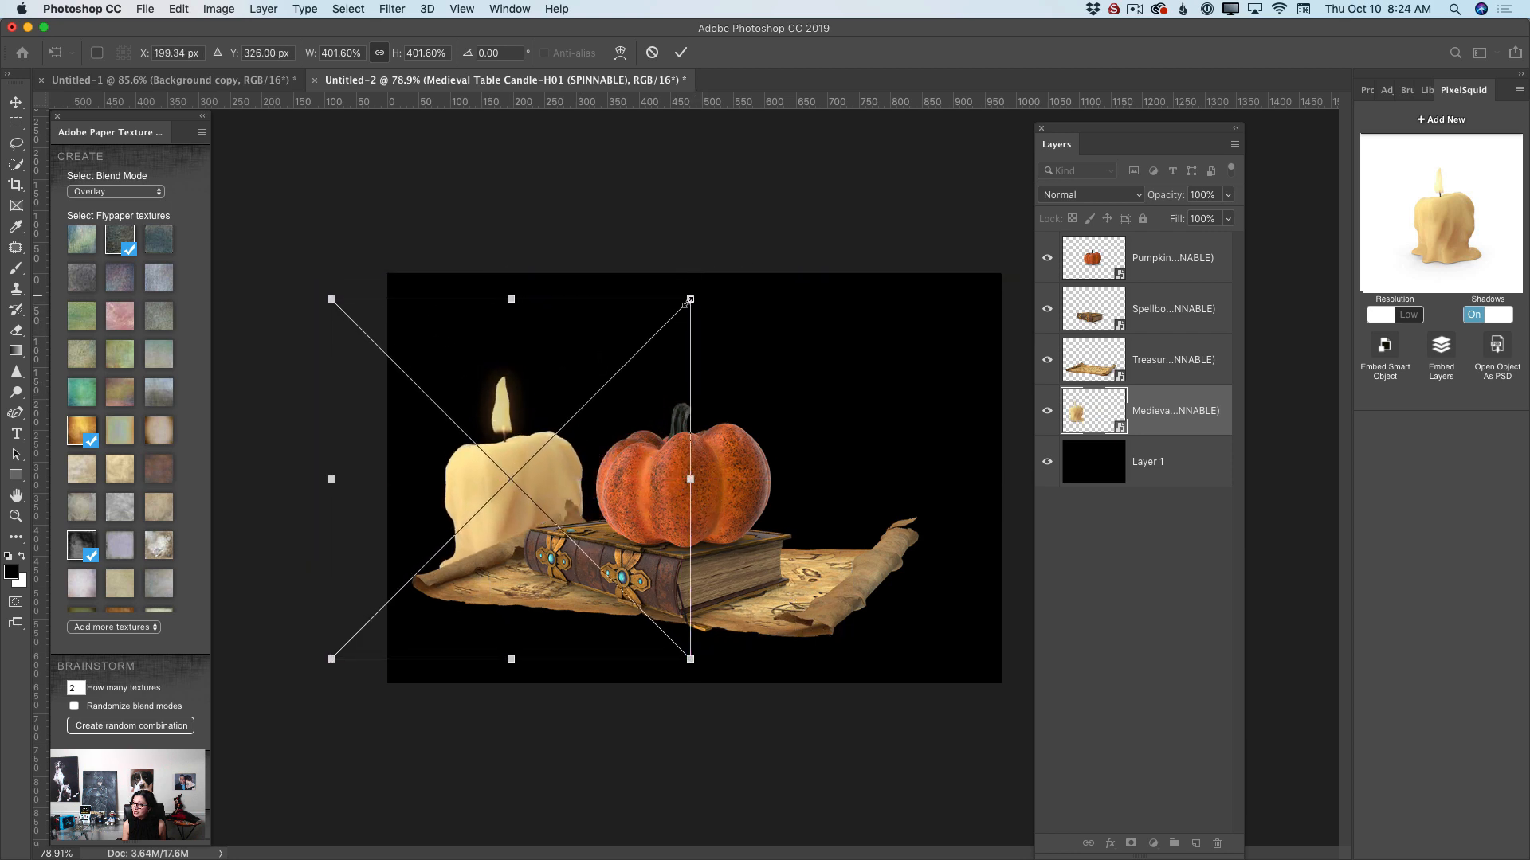
{"action": "left_click_drag", "start_coordinate": [687, 303], "coordinate": [512, 478]}
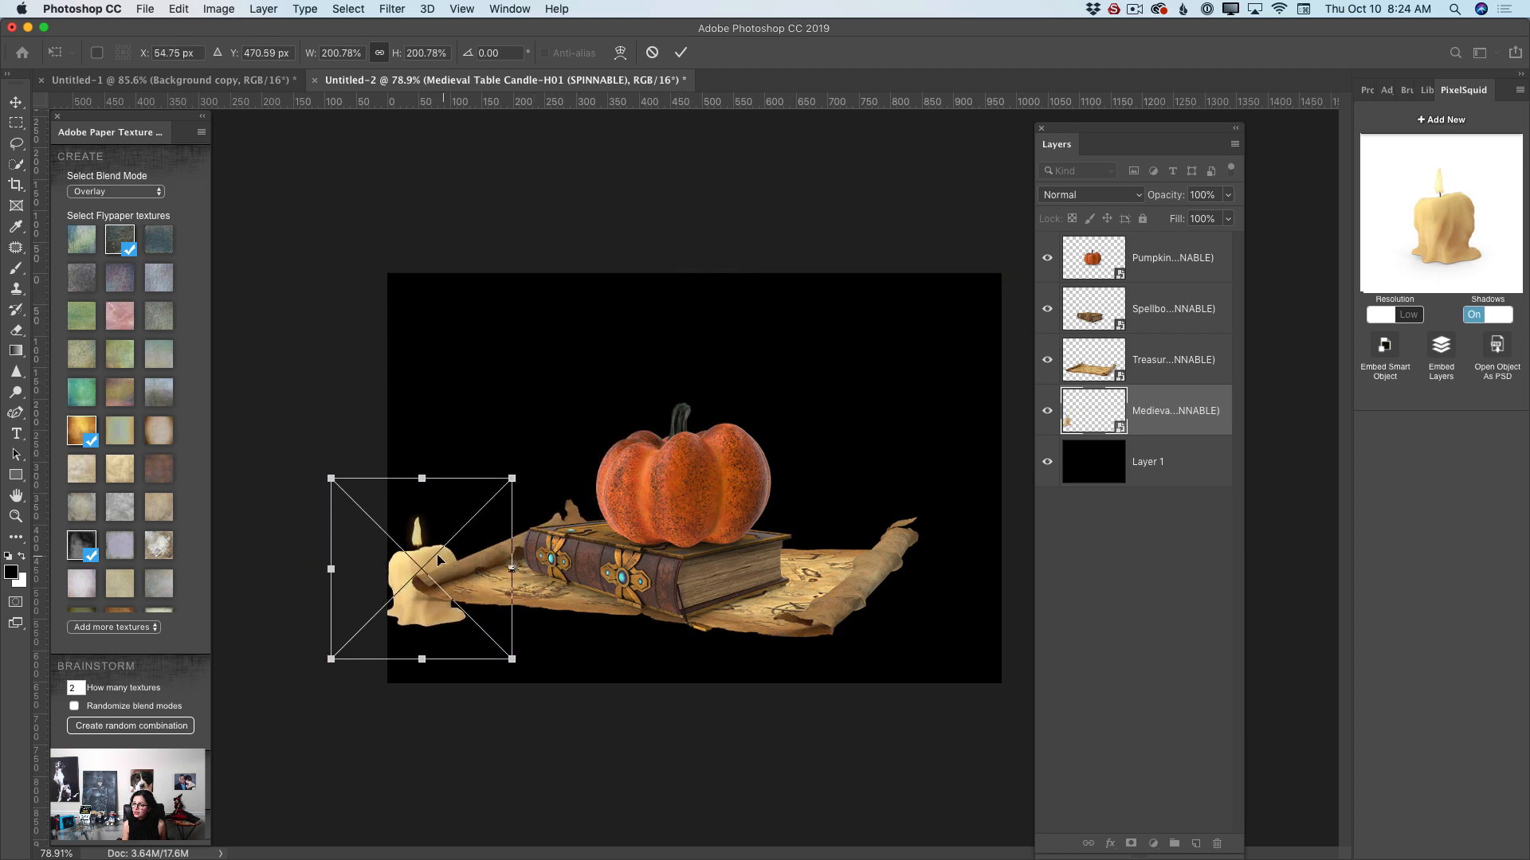
{"action": "left_click_drag", "start_coordinate": [438, 560], "coordinate": [474, 500]}
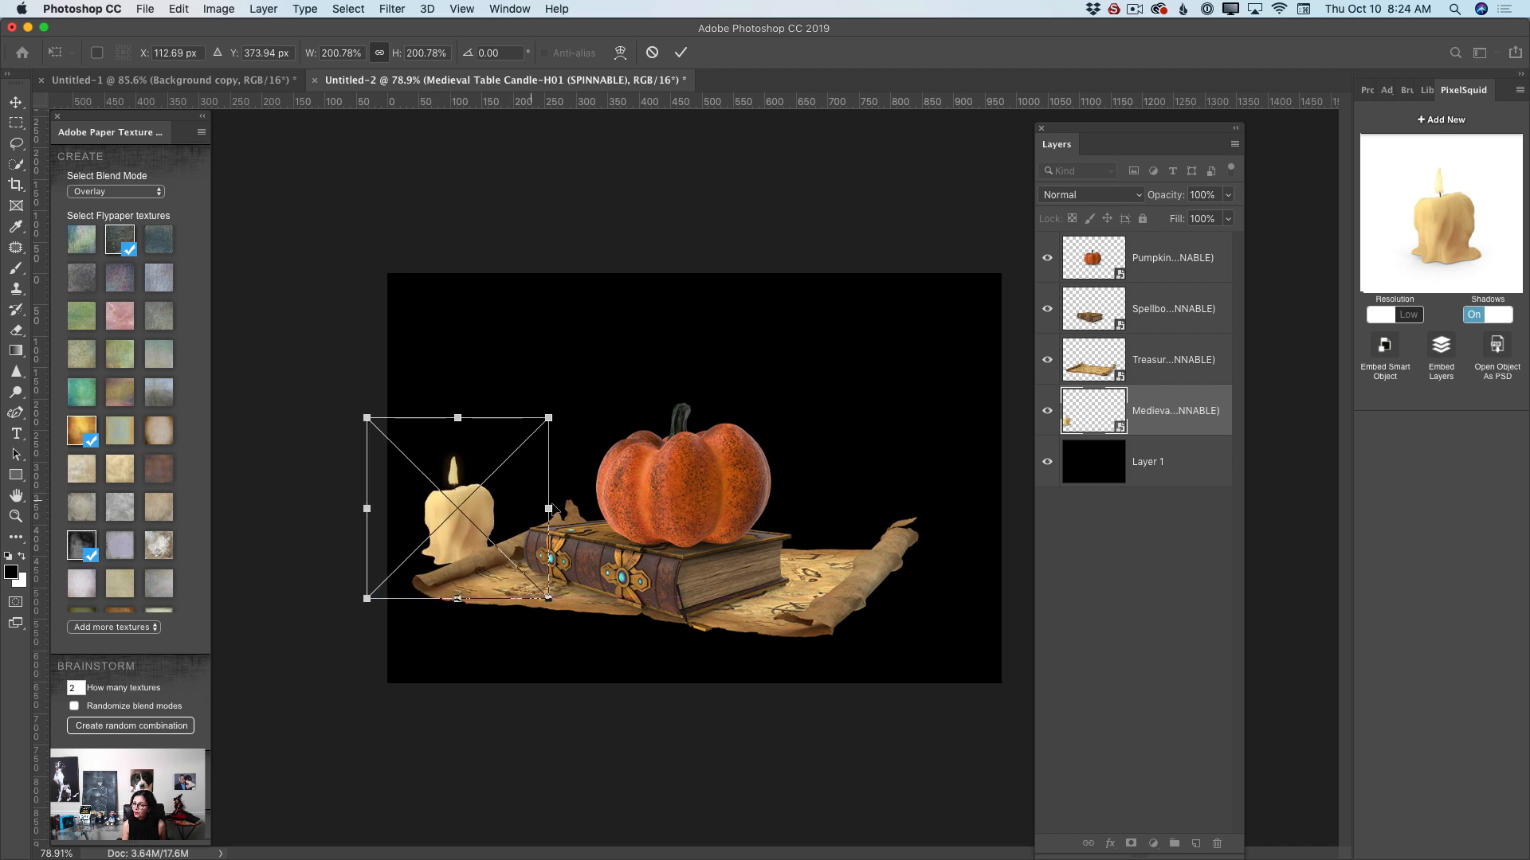
{"action": "left_click", "coordinate": [681, 52]}
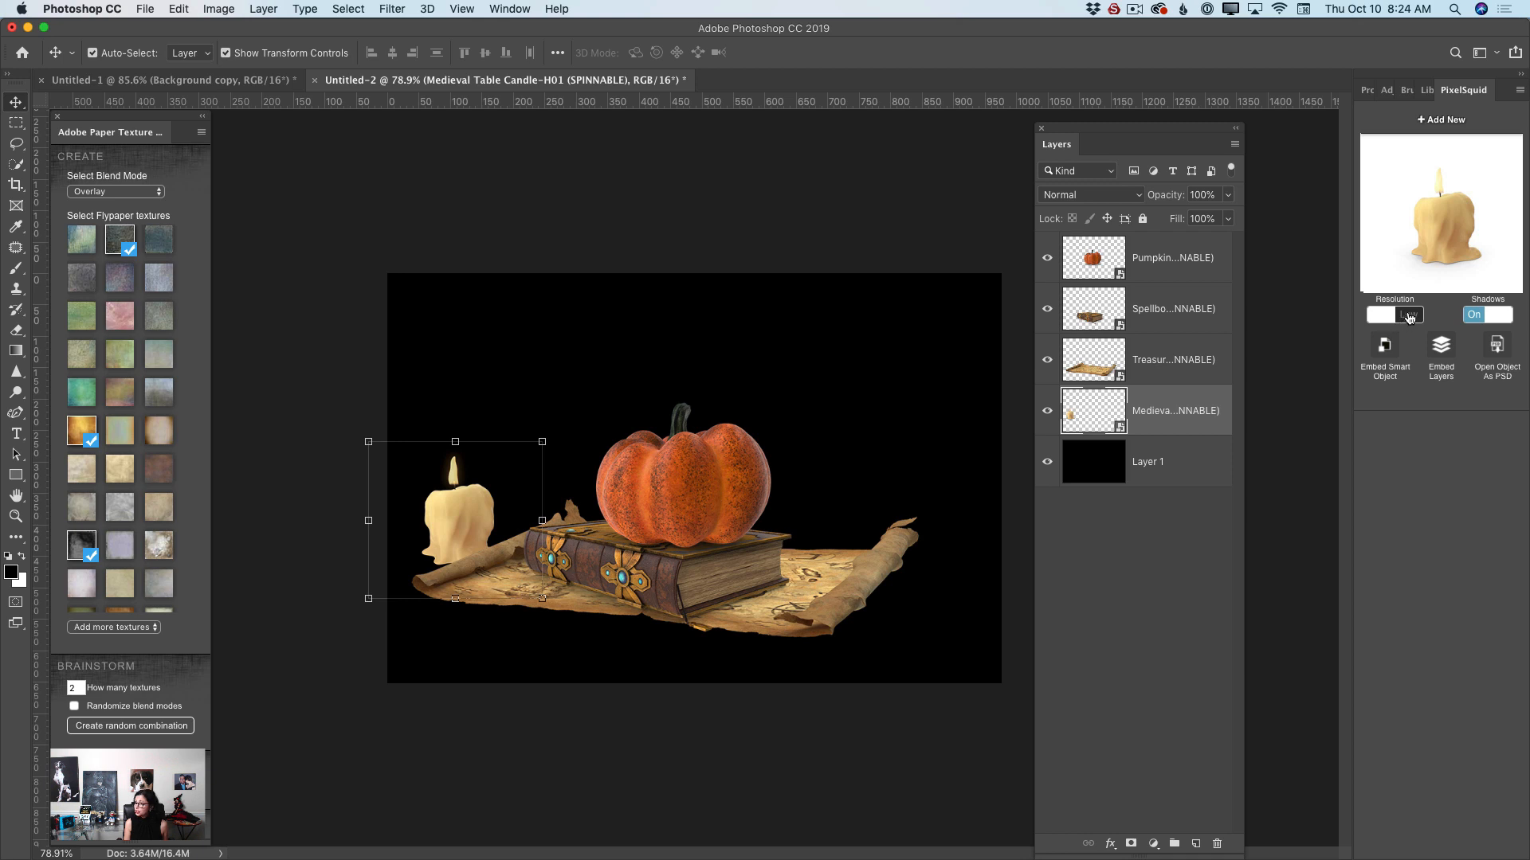
{"action": "left_click", "coordinate": [1408, 318]}
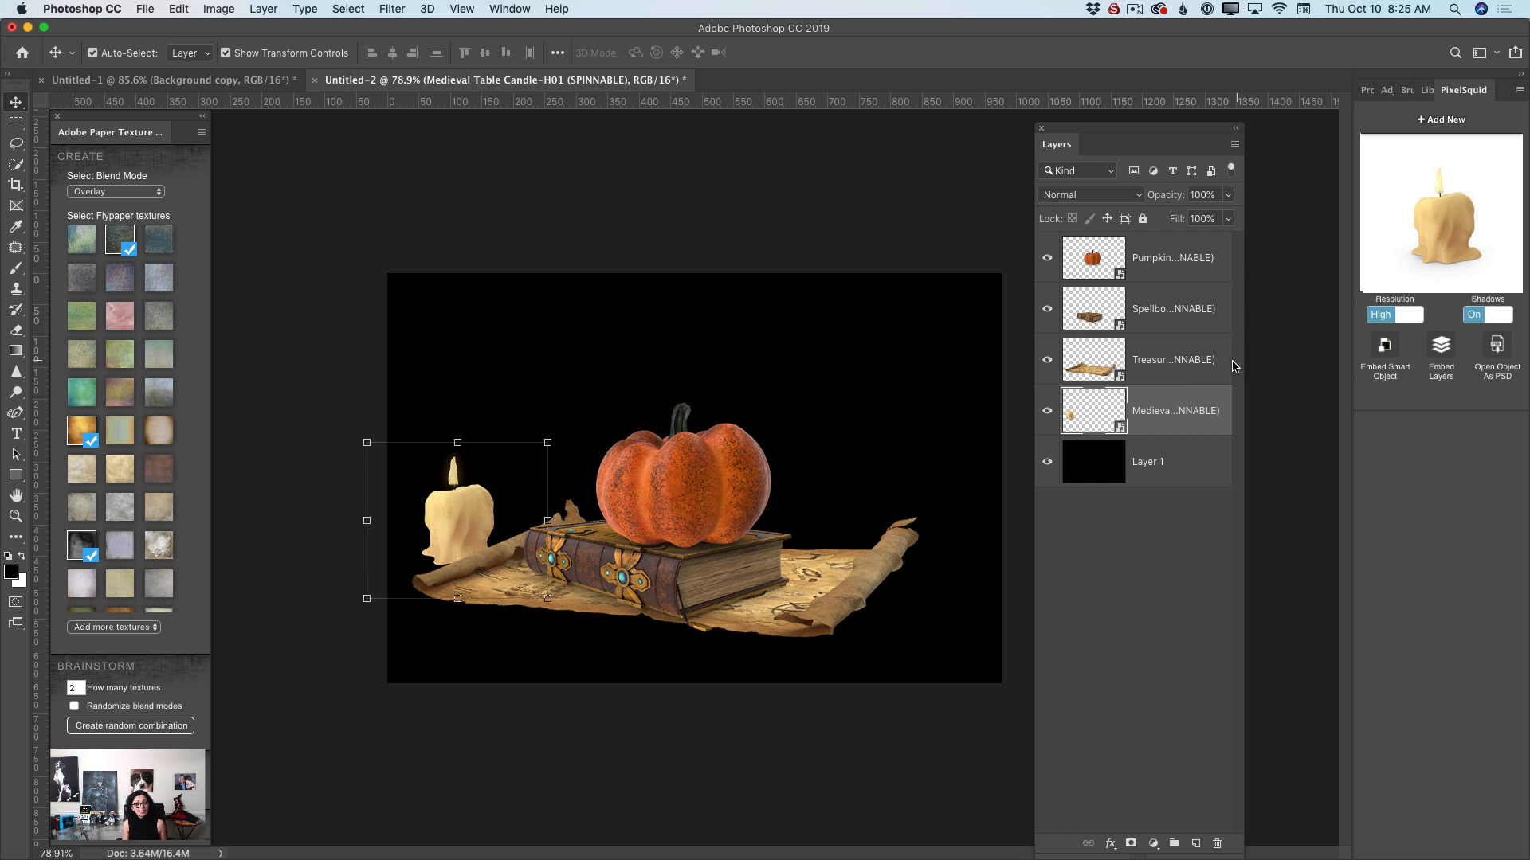
- Add the dried roses object from the Holiday collection directly above the candle layer
{"action": "left_click", "coordinate": [1432, 121]}
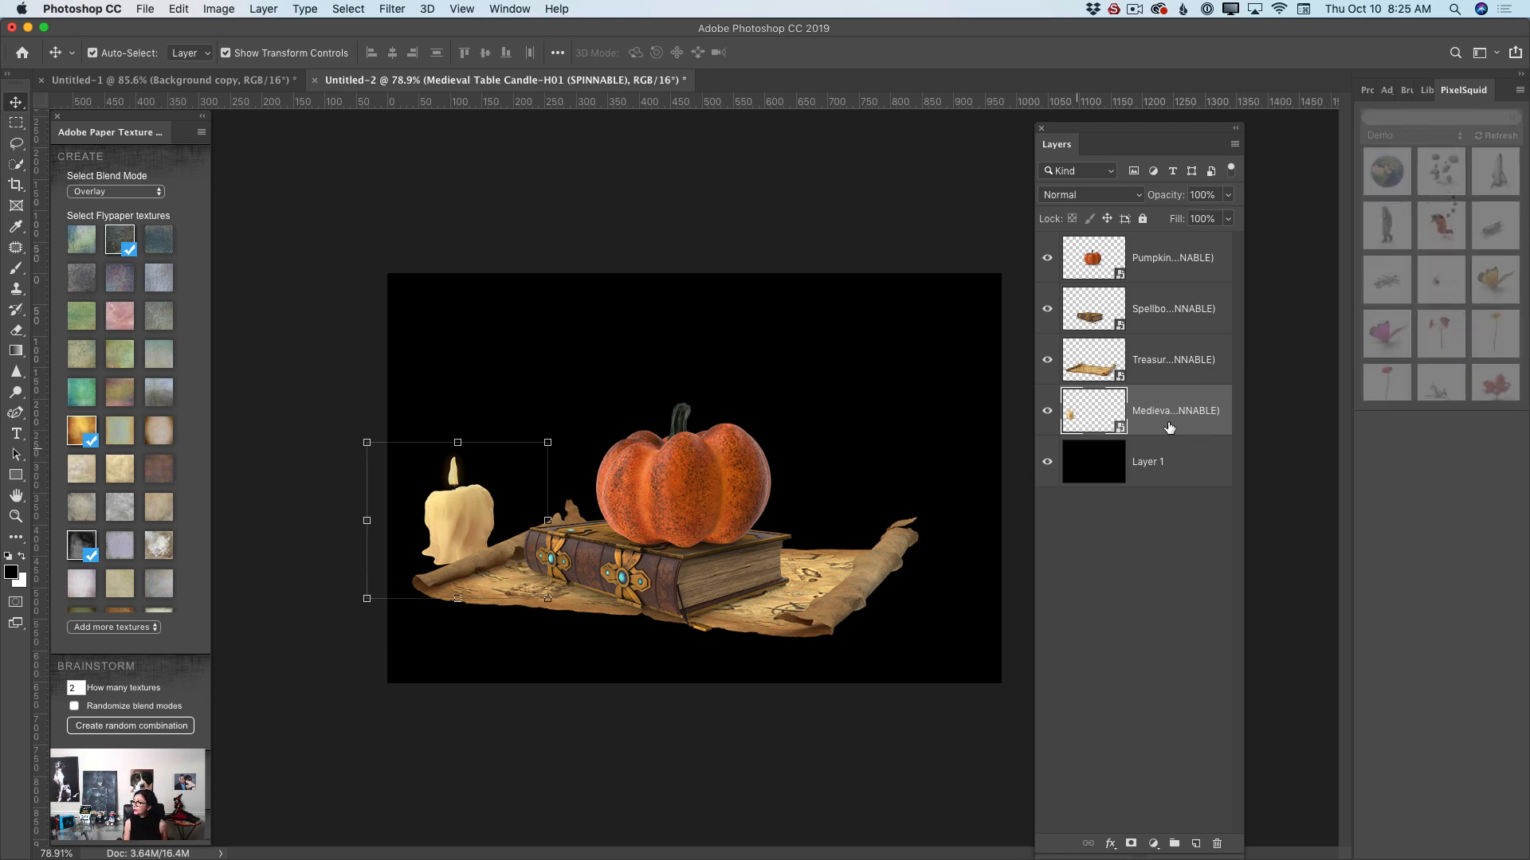
{"action": "left_click", "coordinate": [1395, 137]}
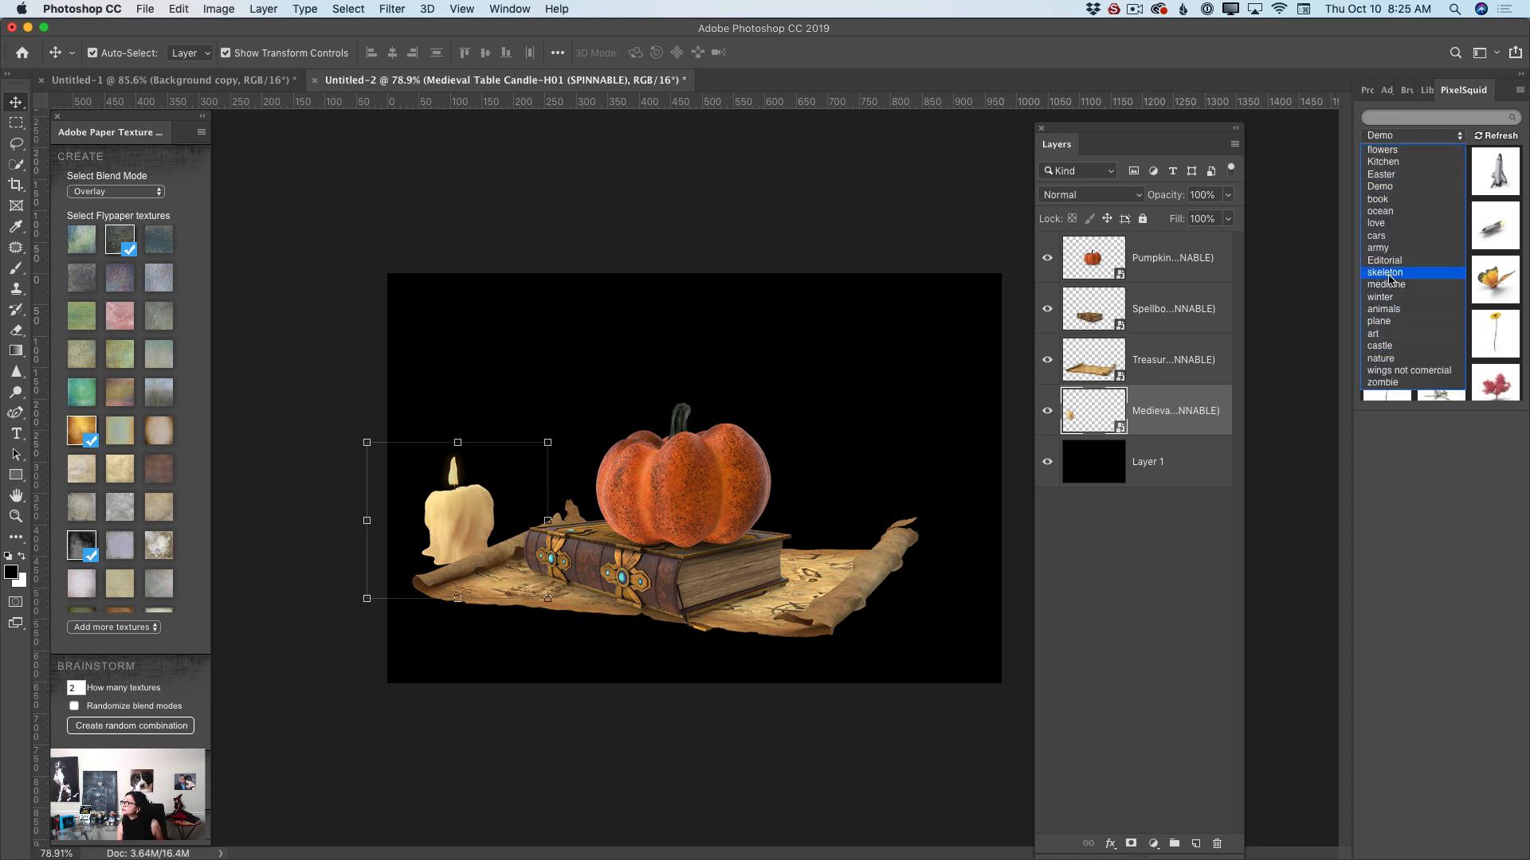
{"action": "scroll", "coordinate": [1387, 334], "scroll_direction": "down", "scroll_amount": 3}
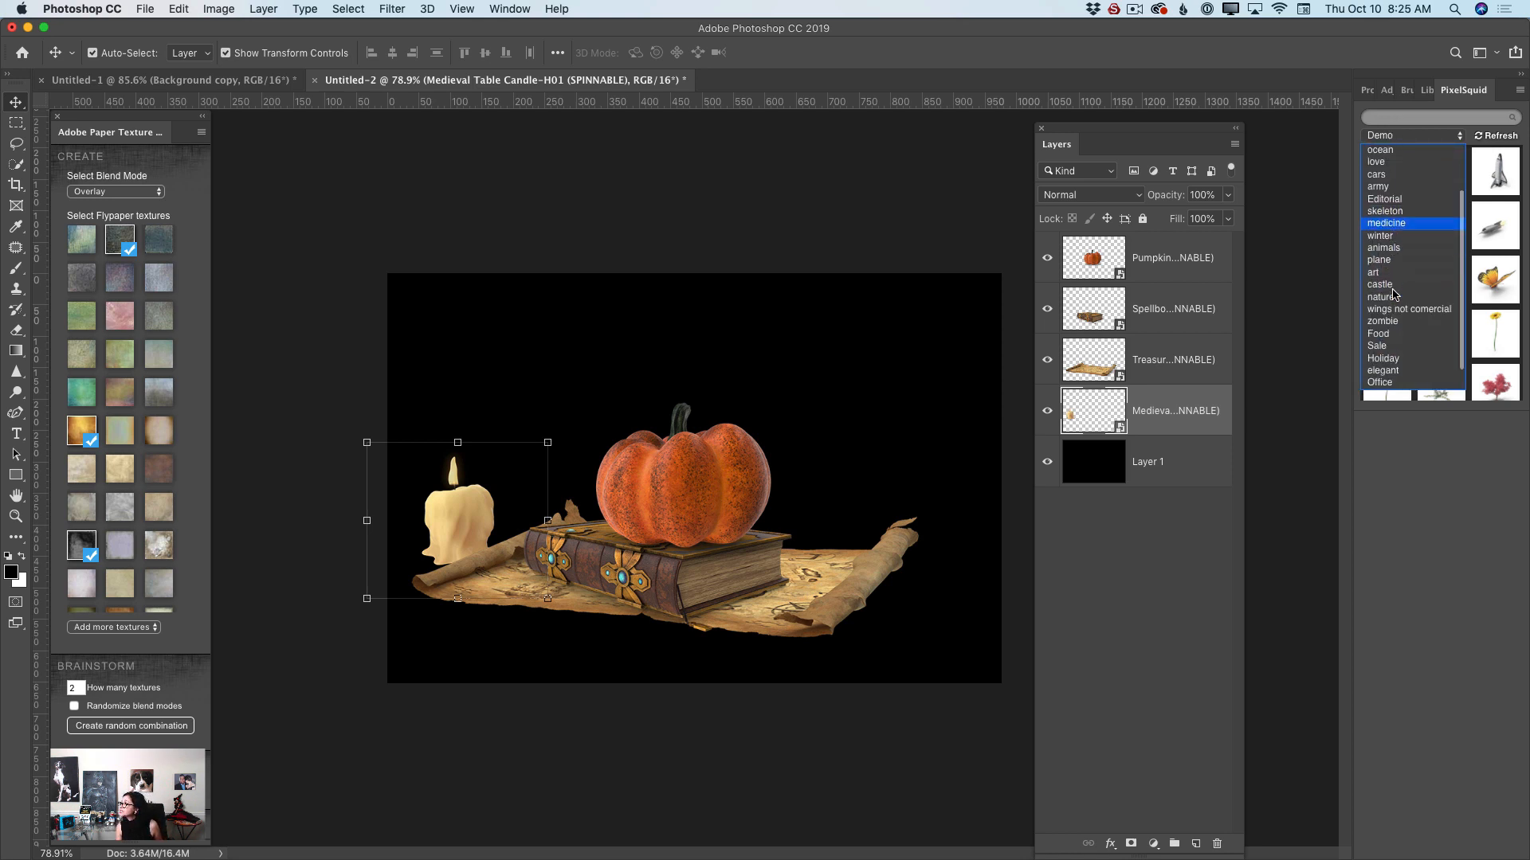
{"action": "left_click", "coordinate": [1385, 353]}
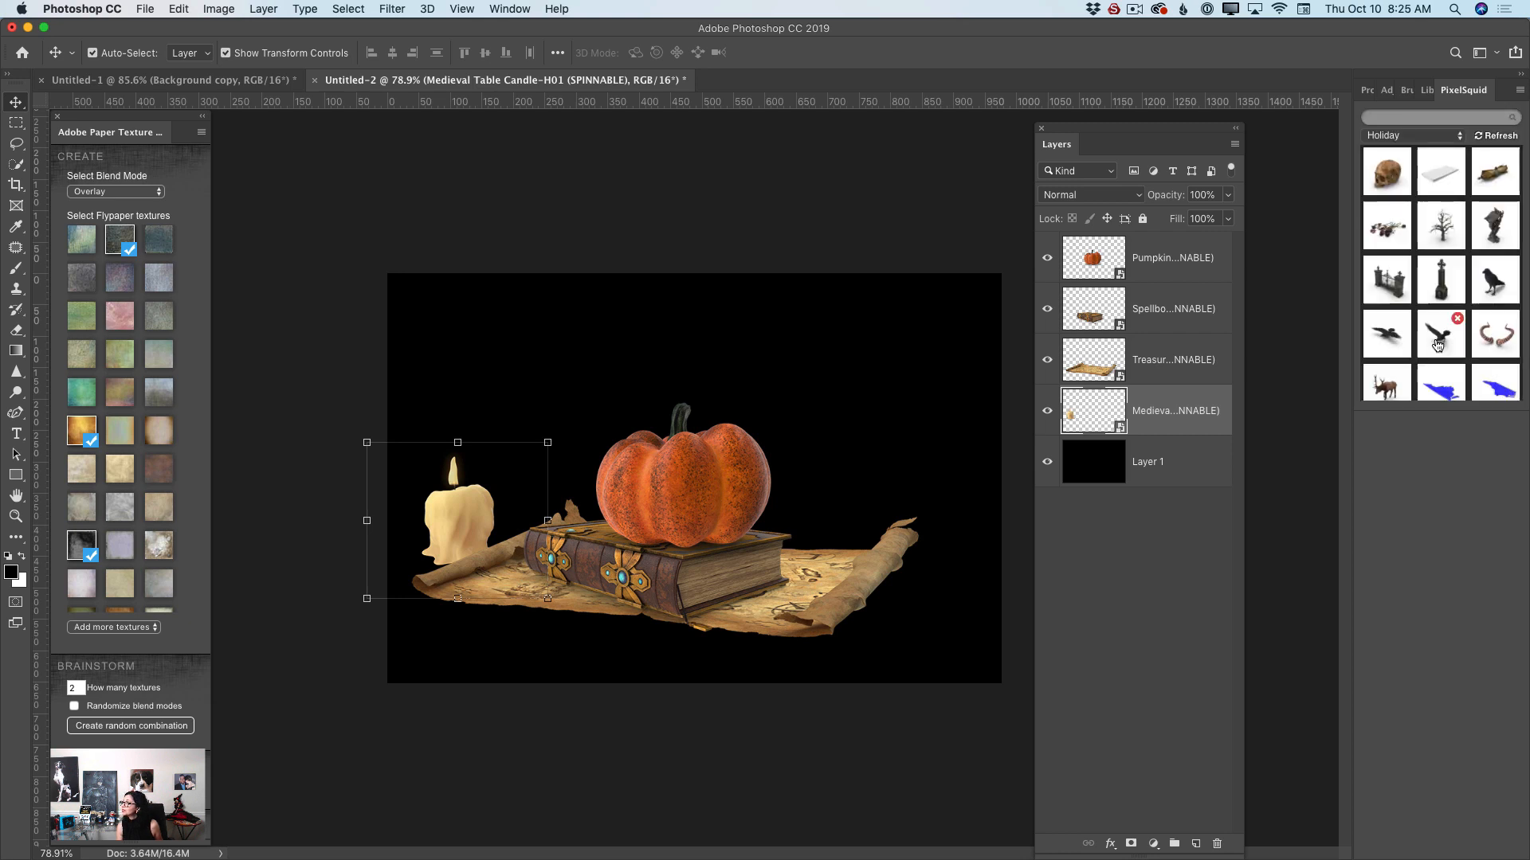
{"action": "left_click", "coordinate": [1384, 235]}
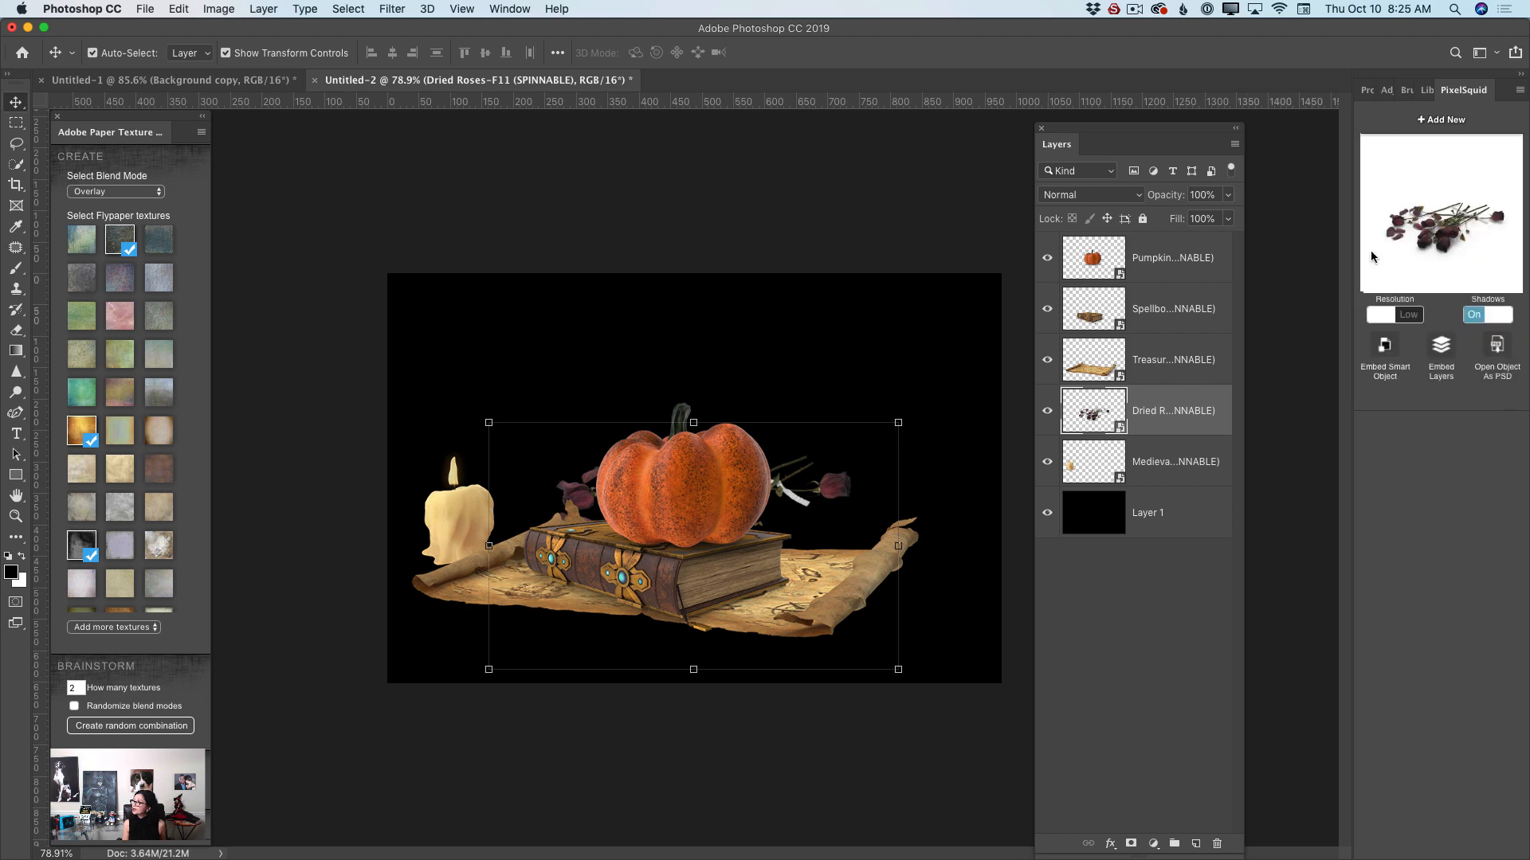
- Place the dried roses at the treasure map's lower-right corner, spun to a nearly flat view in high resolution
{"action": "left_click_drag", "start_coordinate": [897, 428], "coordinate": [919, 429]}
{"action": "left_click_drag", "start_coordinate": [800, 476], "coordinate": [914, 584]}
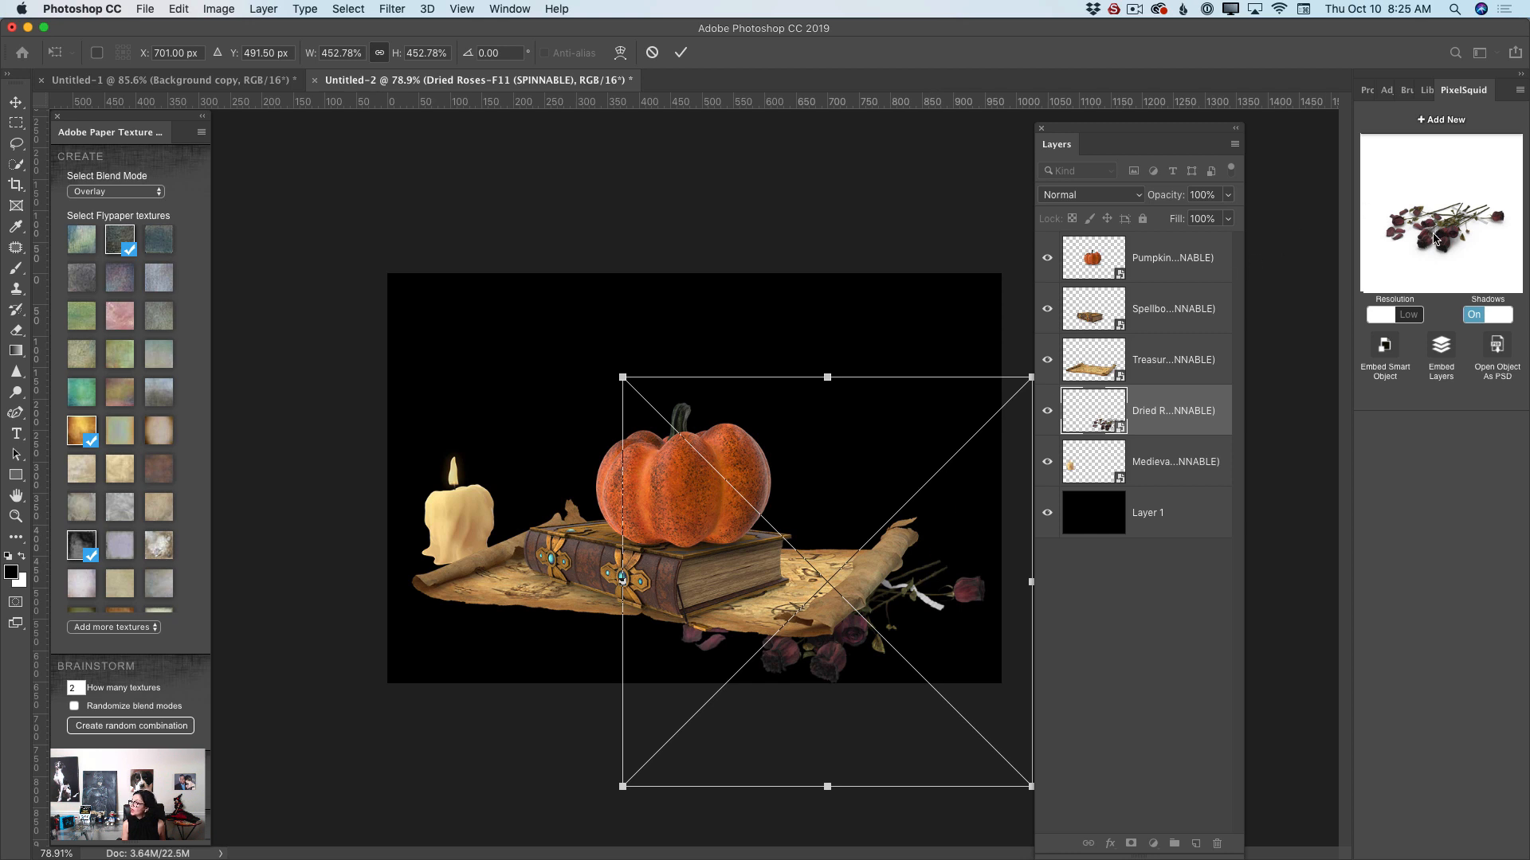
{"action": "left_click", "coordinate": [682, 53]}
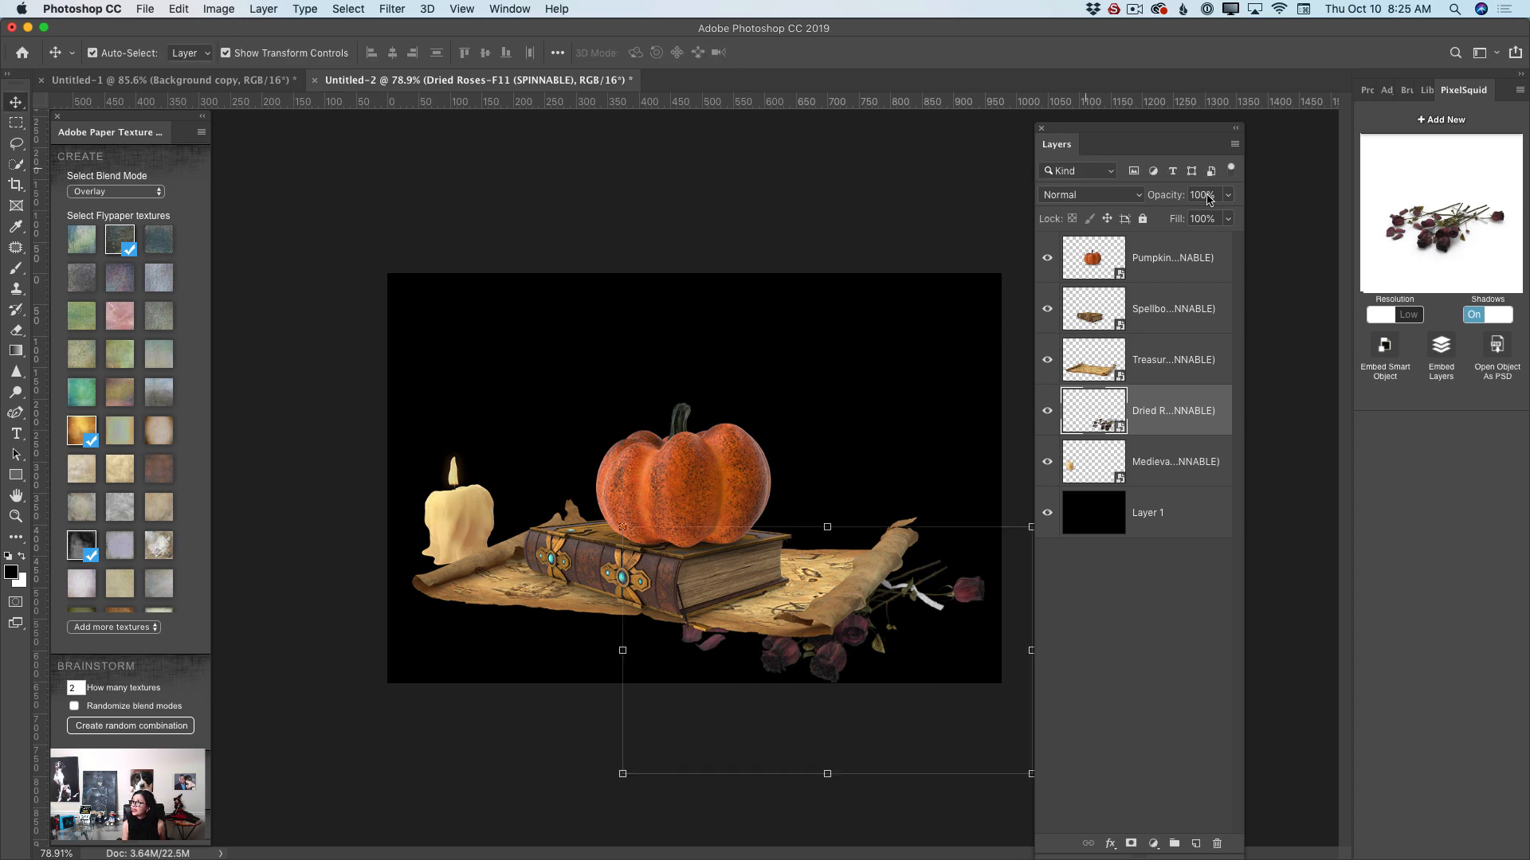
{"action": "left_click_drag", "start_coordinate": [1419, 238], "coordinate": [1417, 224]}
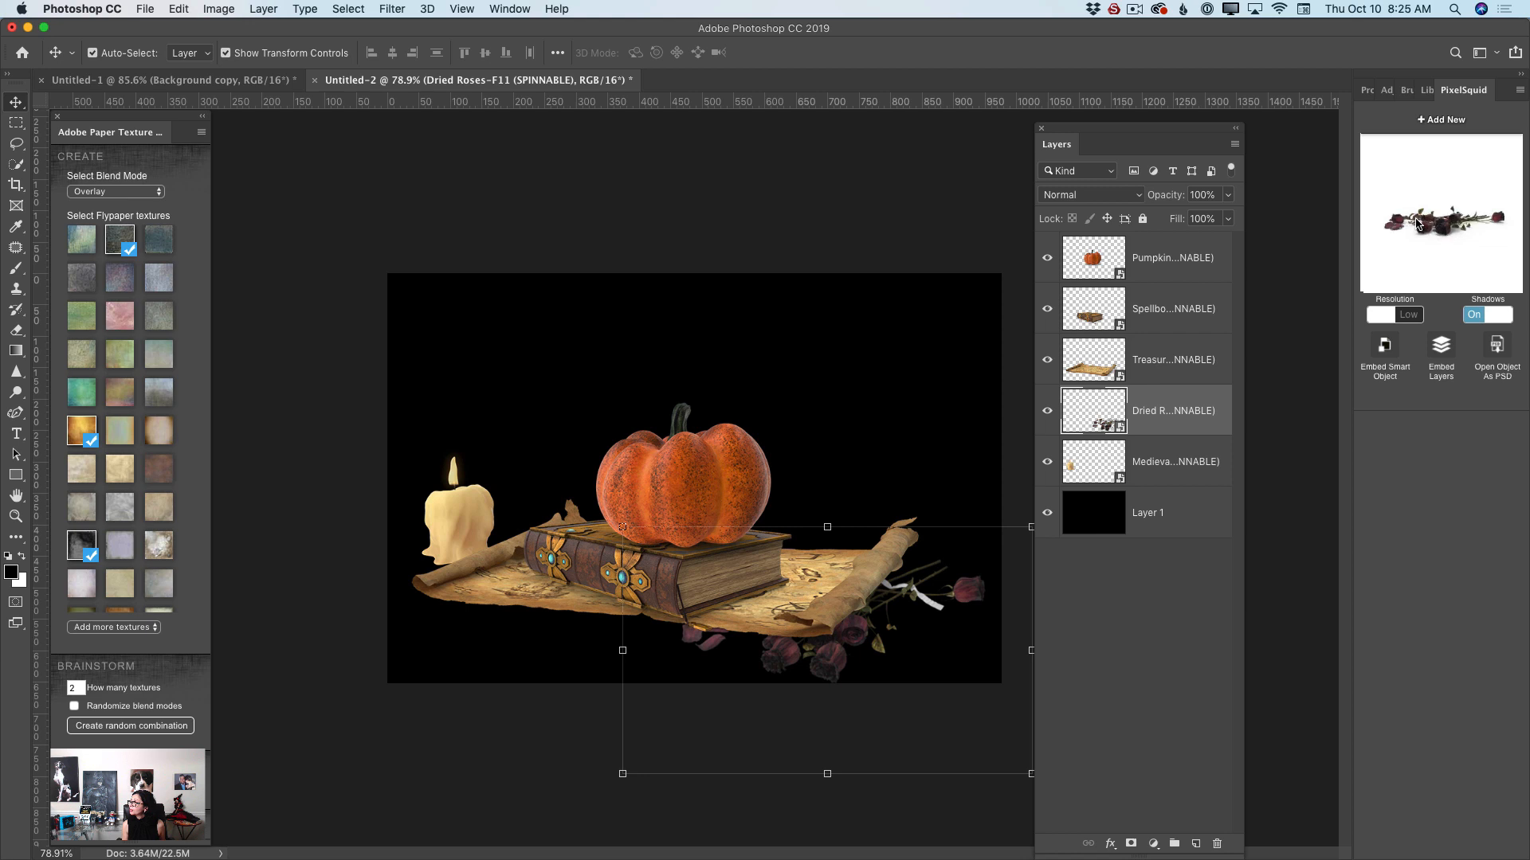
{"action": "left_click", "coordinate": [1412, 316]}
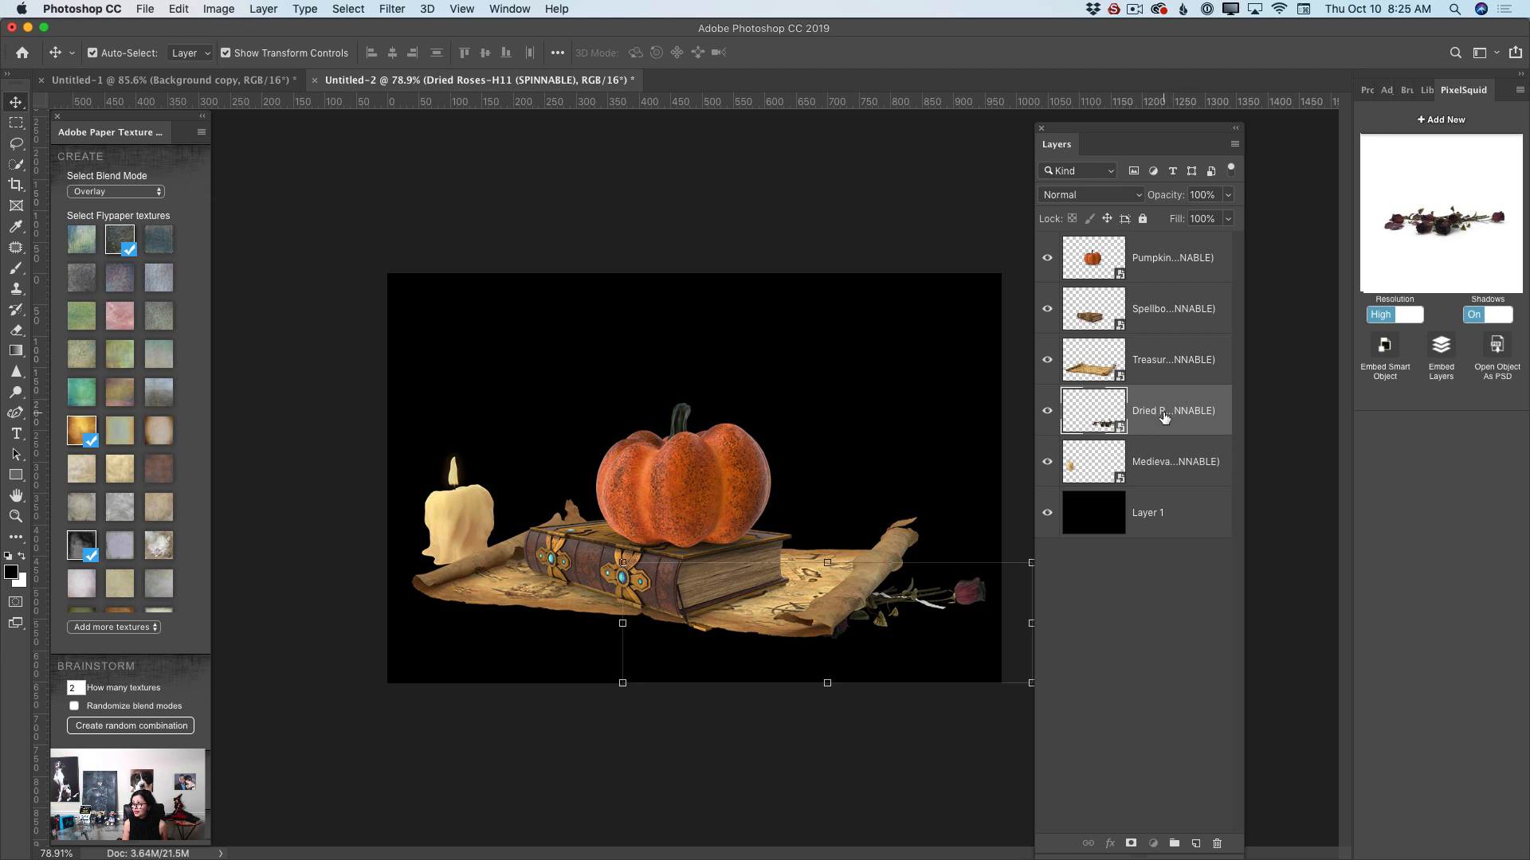
- Raise the dried roses layer above the spellbook layer and move the roses down in front of the map's front edge
{"action": "left_click_drag", "start_coordinate": [1163, 417], "coordinate": [1166, 336]}
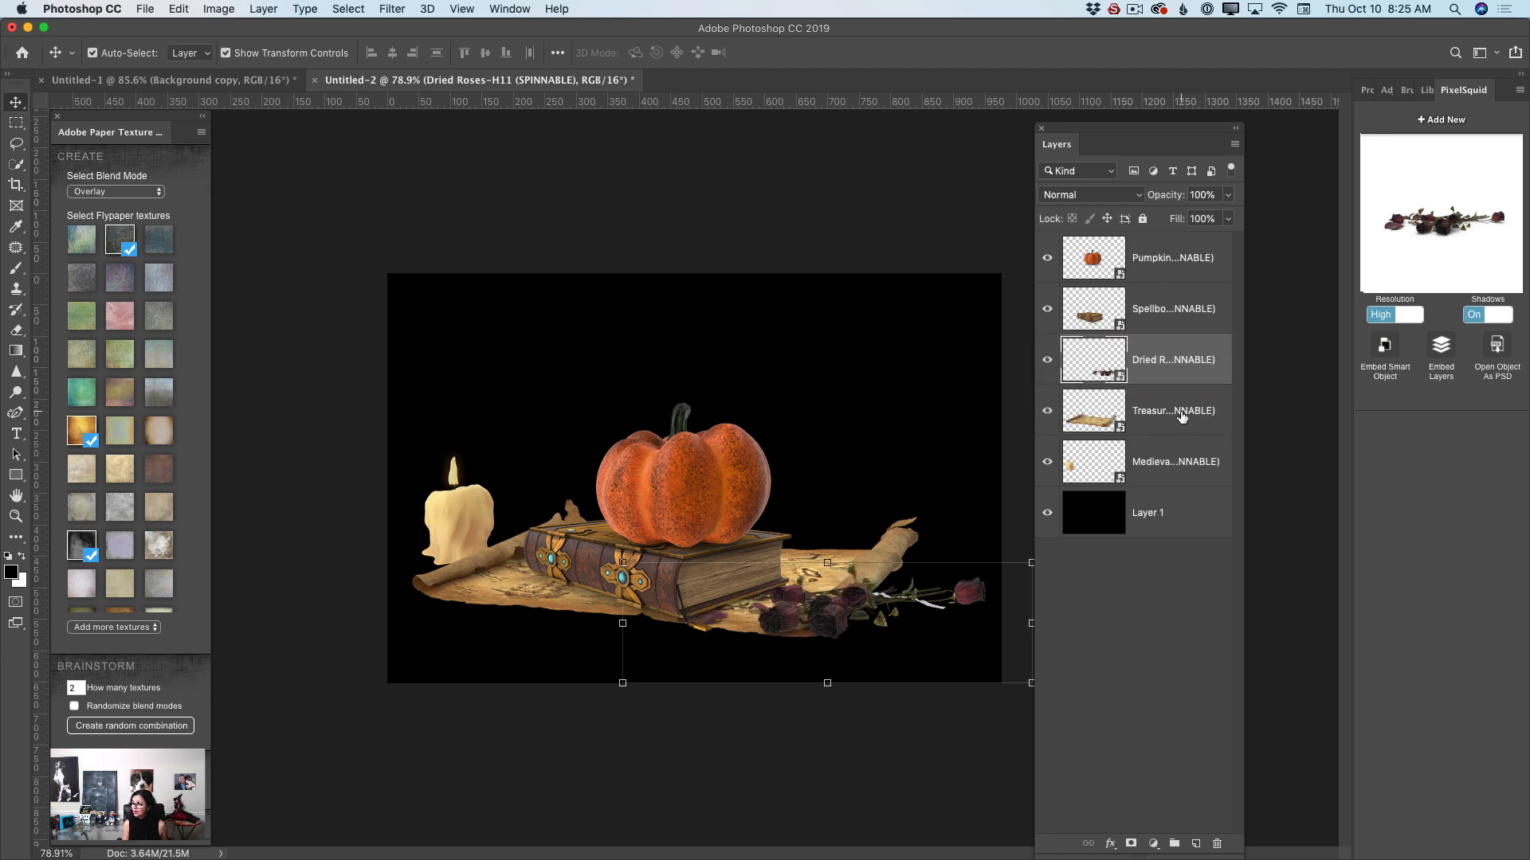
{"action": "left_click_drag", "start_coordinate": [826, 620], "coordinate": [797, 631]}
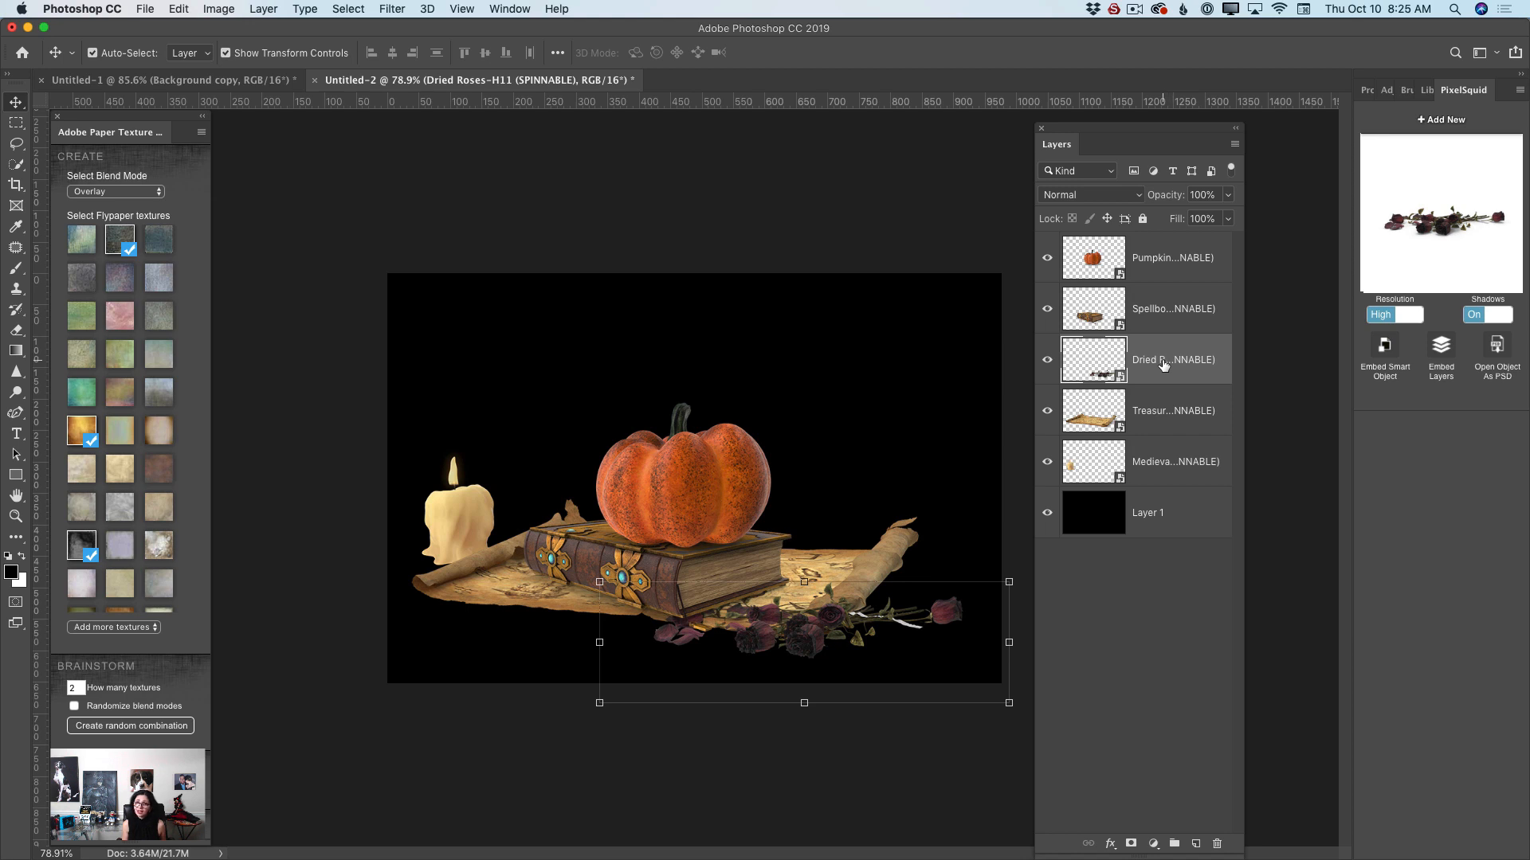
{"action": "left_click_drag", "start_coordinate": [1166, 363], "coordinate": [1163, 291]}
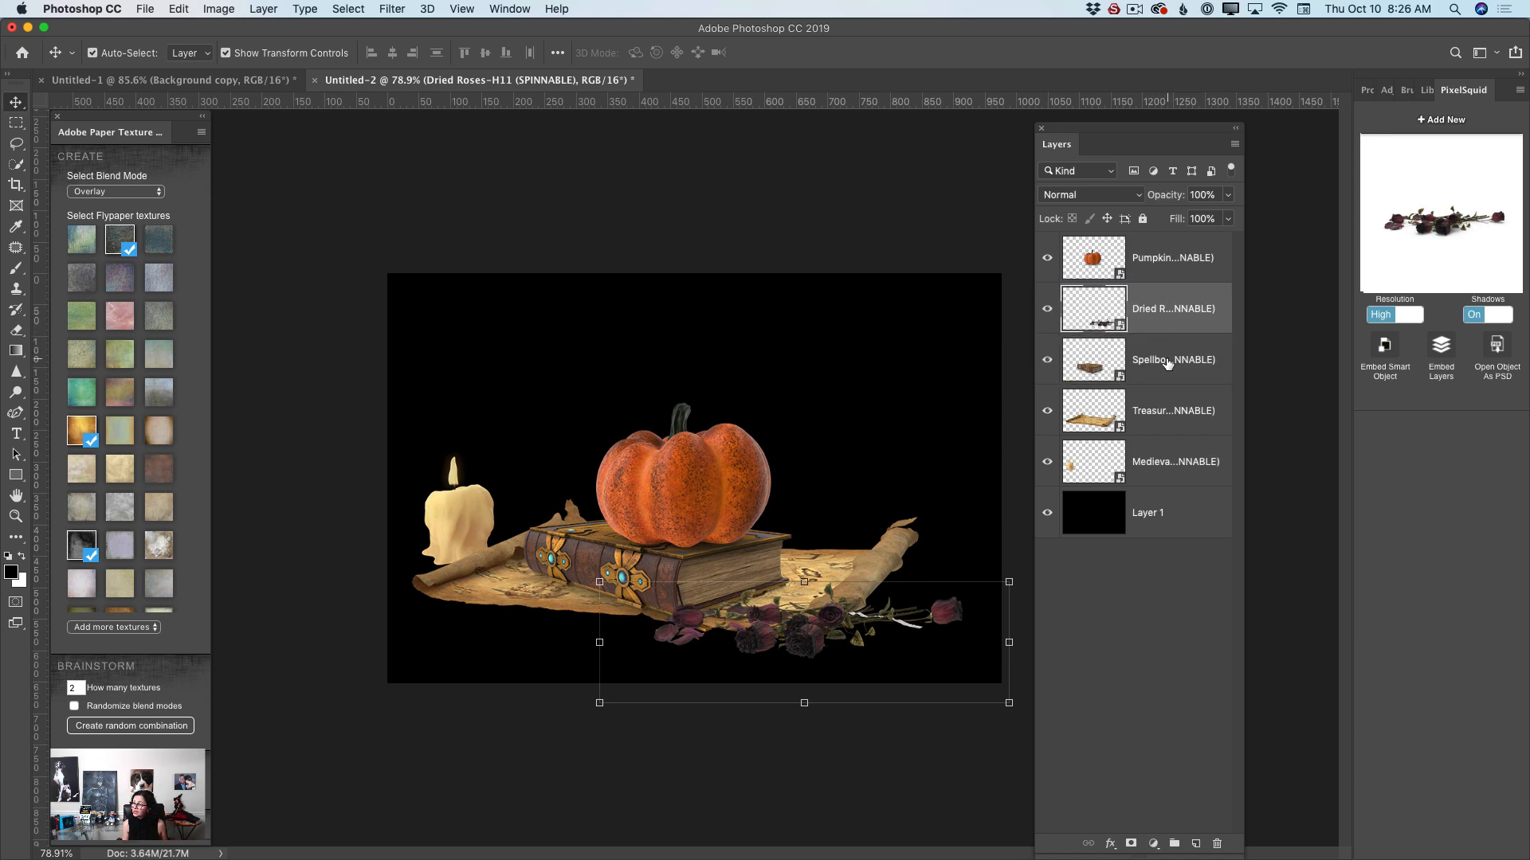
{"action": "left_click_drag", "start_coordinate": [813, 632], "coordinate": [817, 659]}
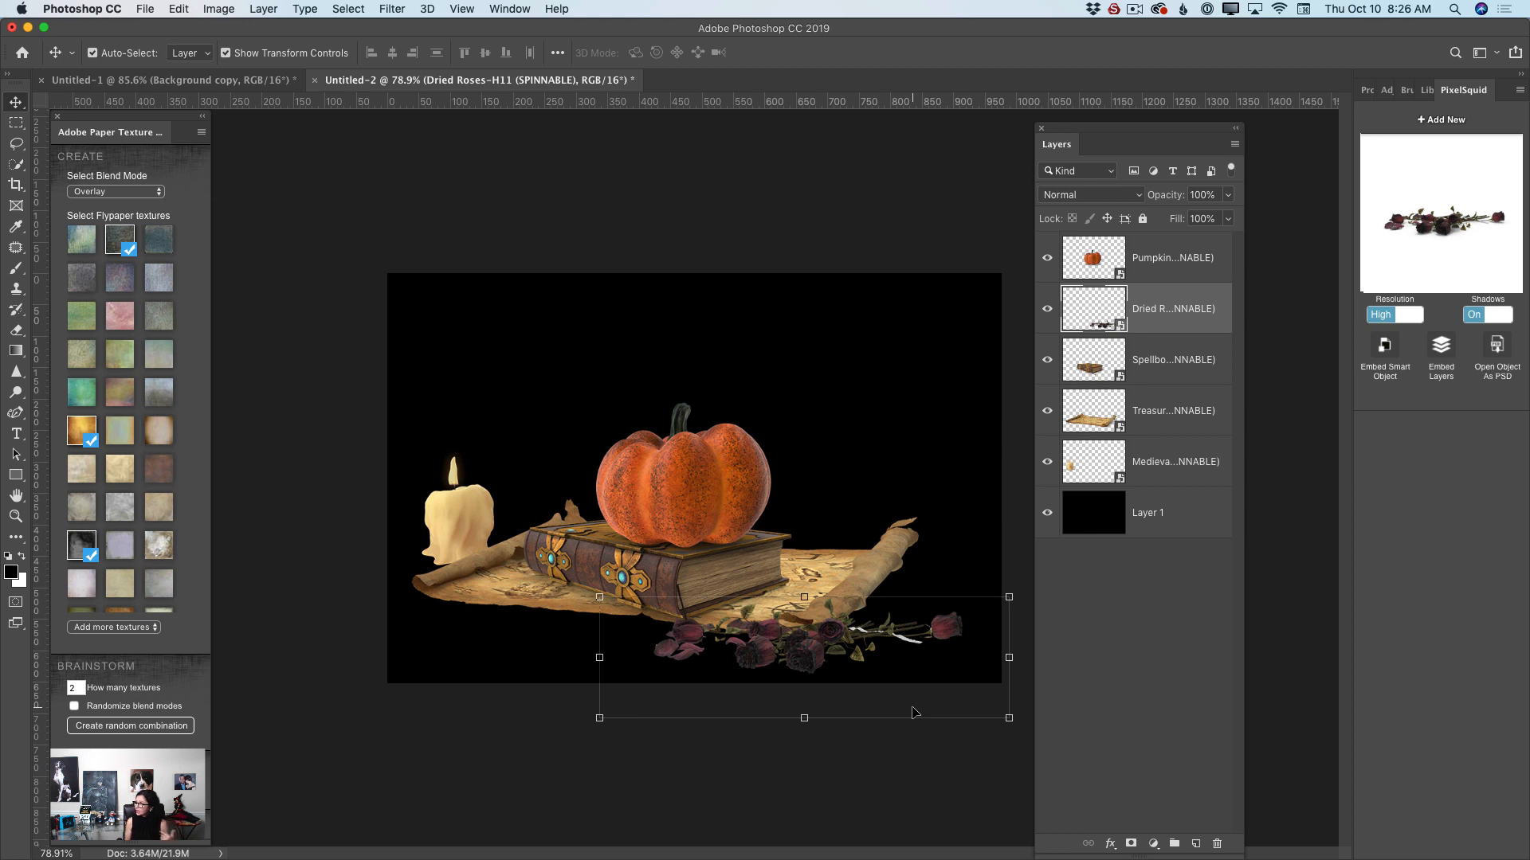
- Add an Exposure adjustment layer above the pumpkin layer and lower its exposure to -1.96
{"action": "left_click", "coordinate": [1171, 255]}
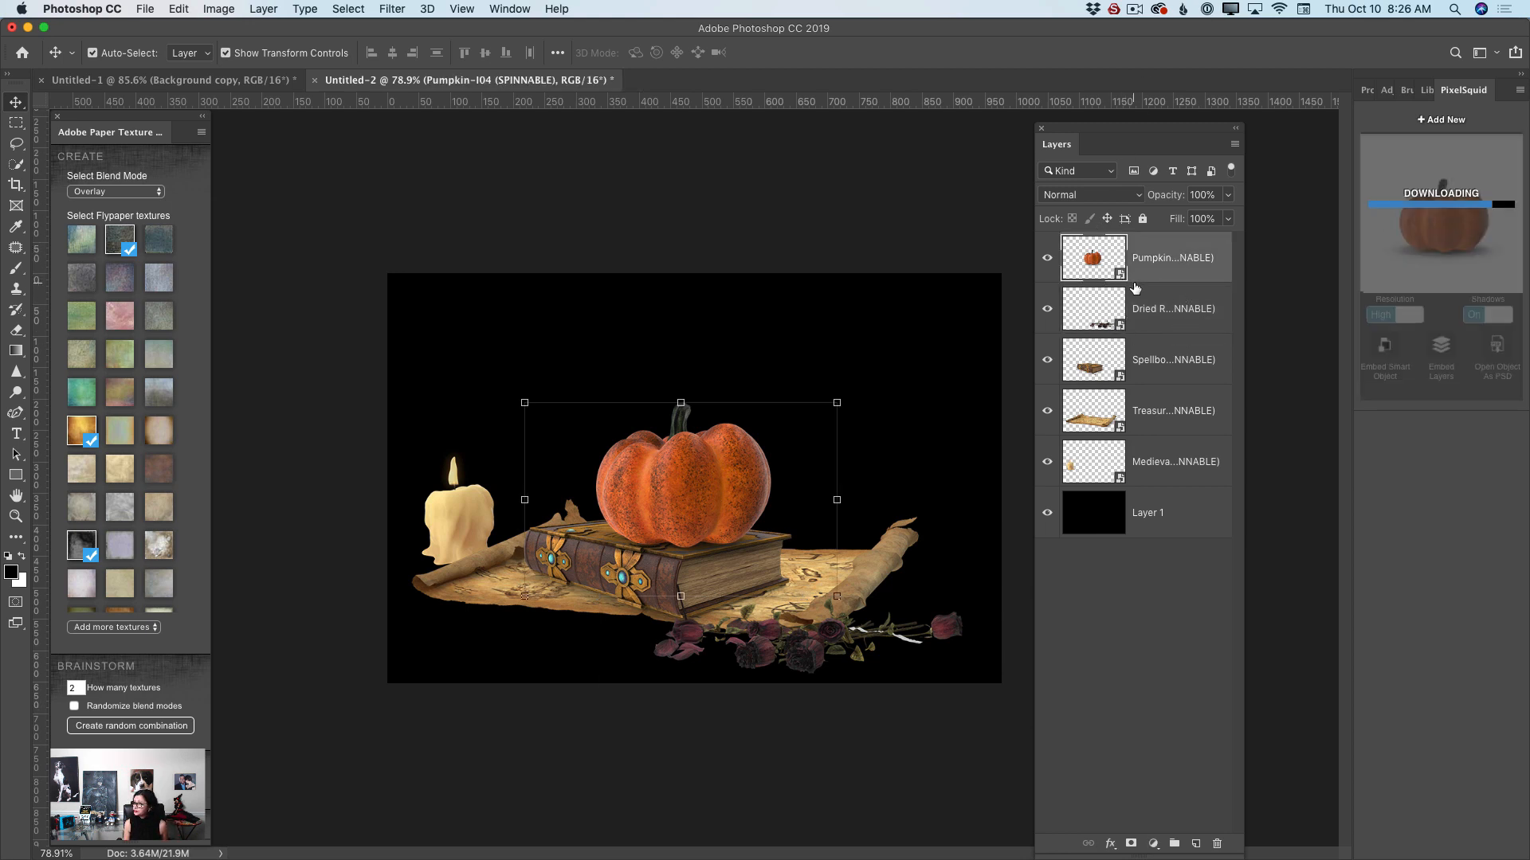
{"action": "left_click", "coordinate": [1386, 90]}
{"action": "left_click_drag", "start_coordinate": [1152, 129], "coordinate": [1069, 117]}
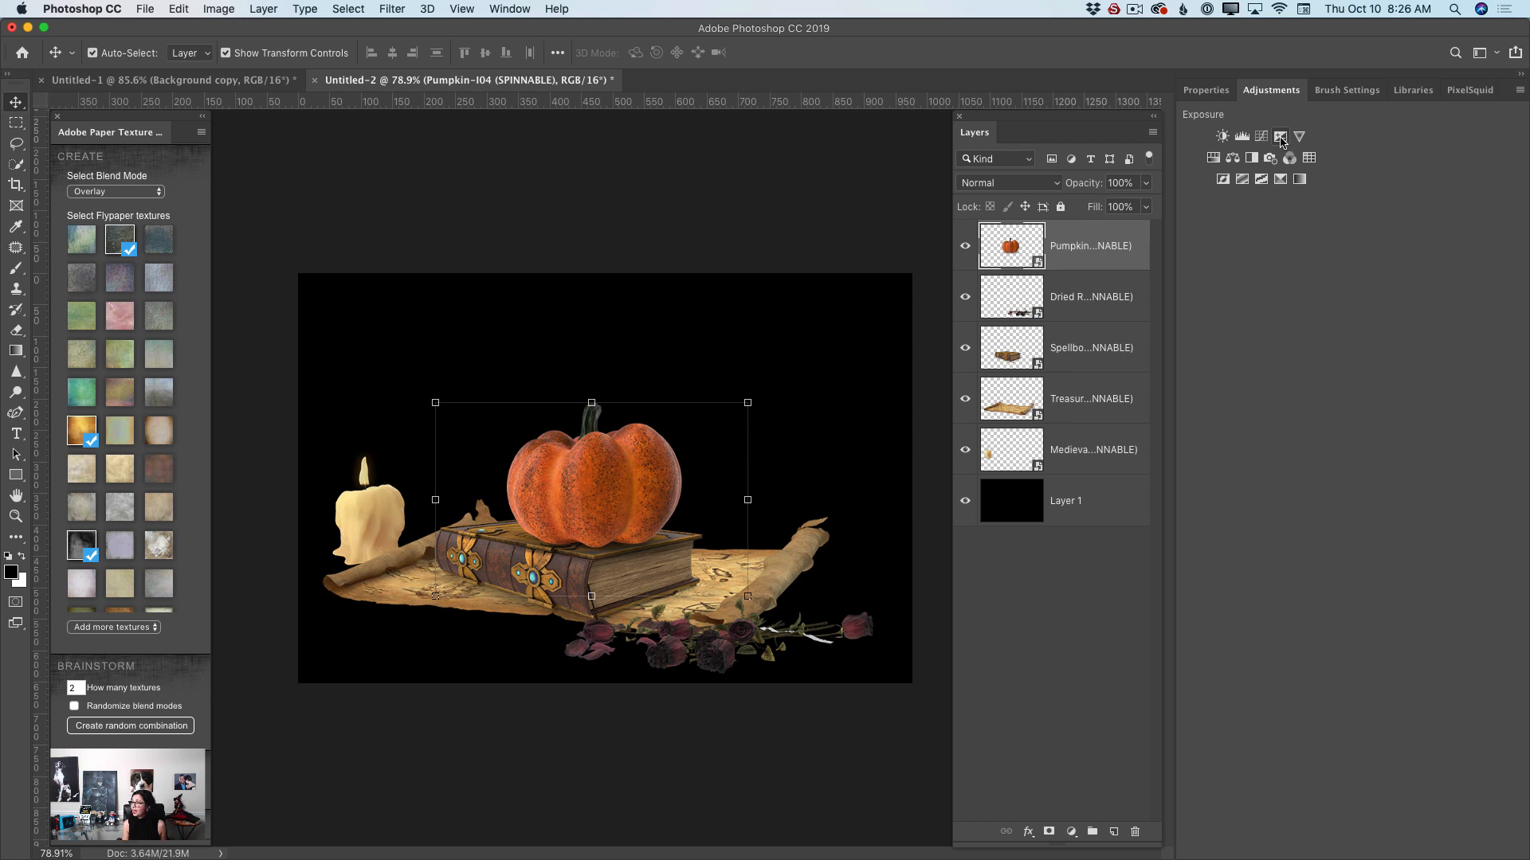
{"action": "left_click", "coordinate": [1281, 138]}
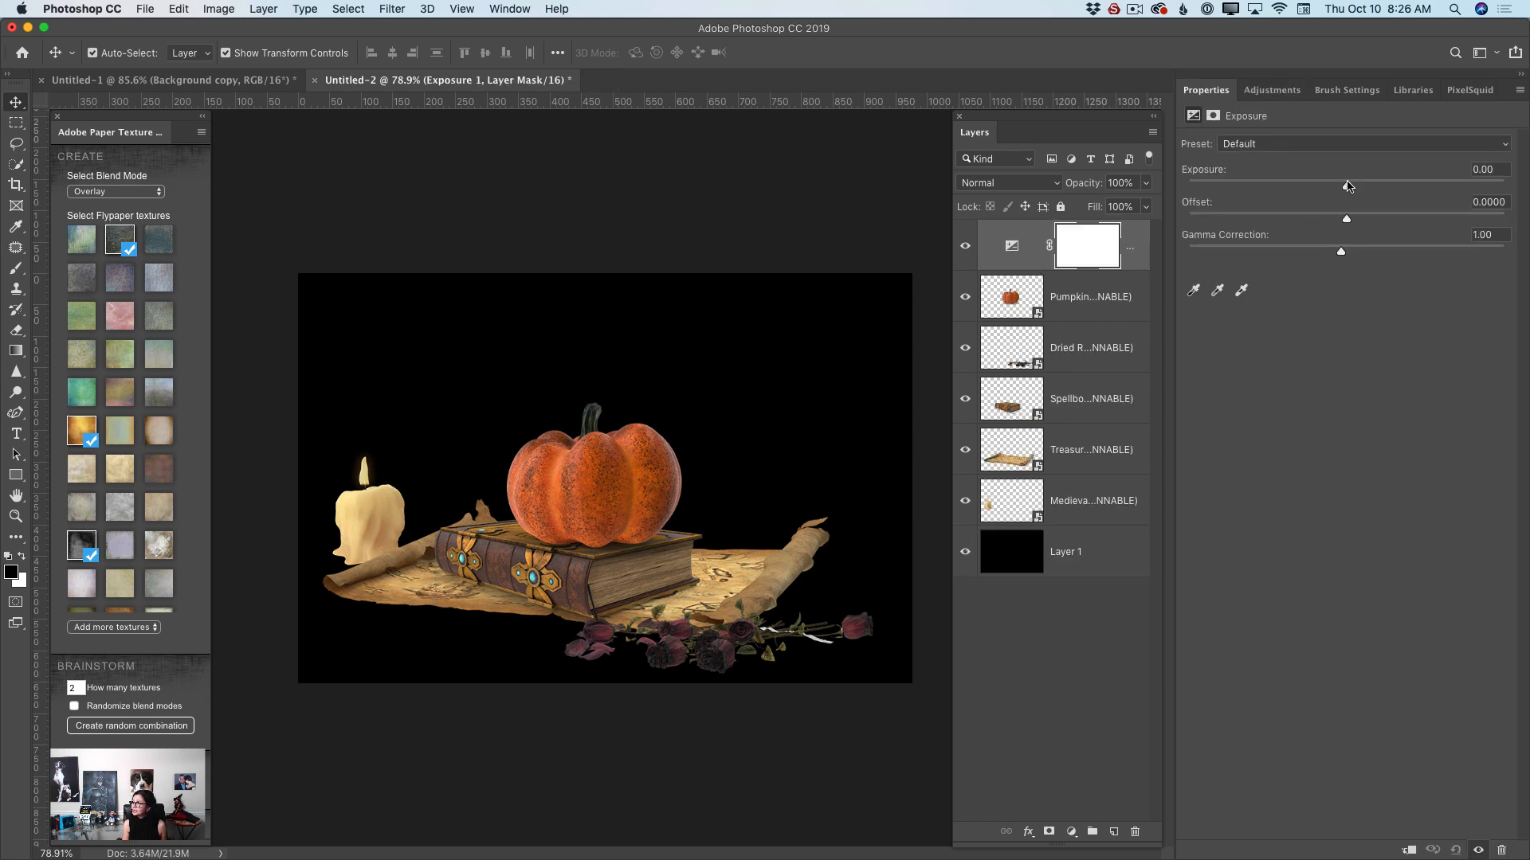
{"action": "left_click_drag", "start_coordinate": [1346, 185], "coordinate": [1299, 190]}
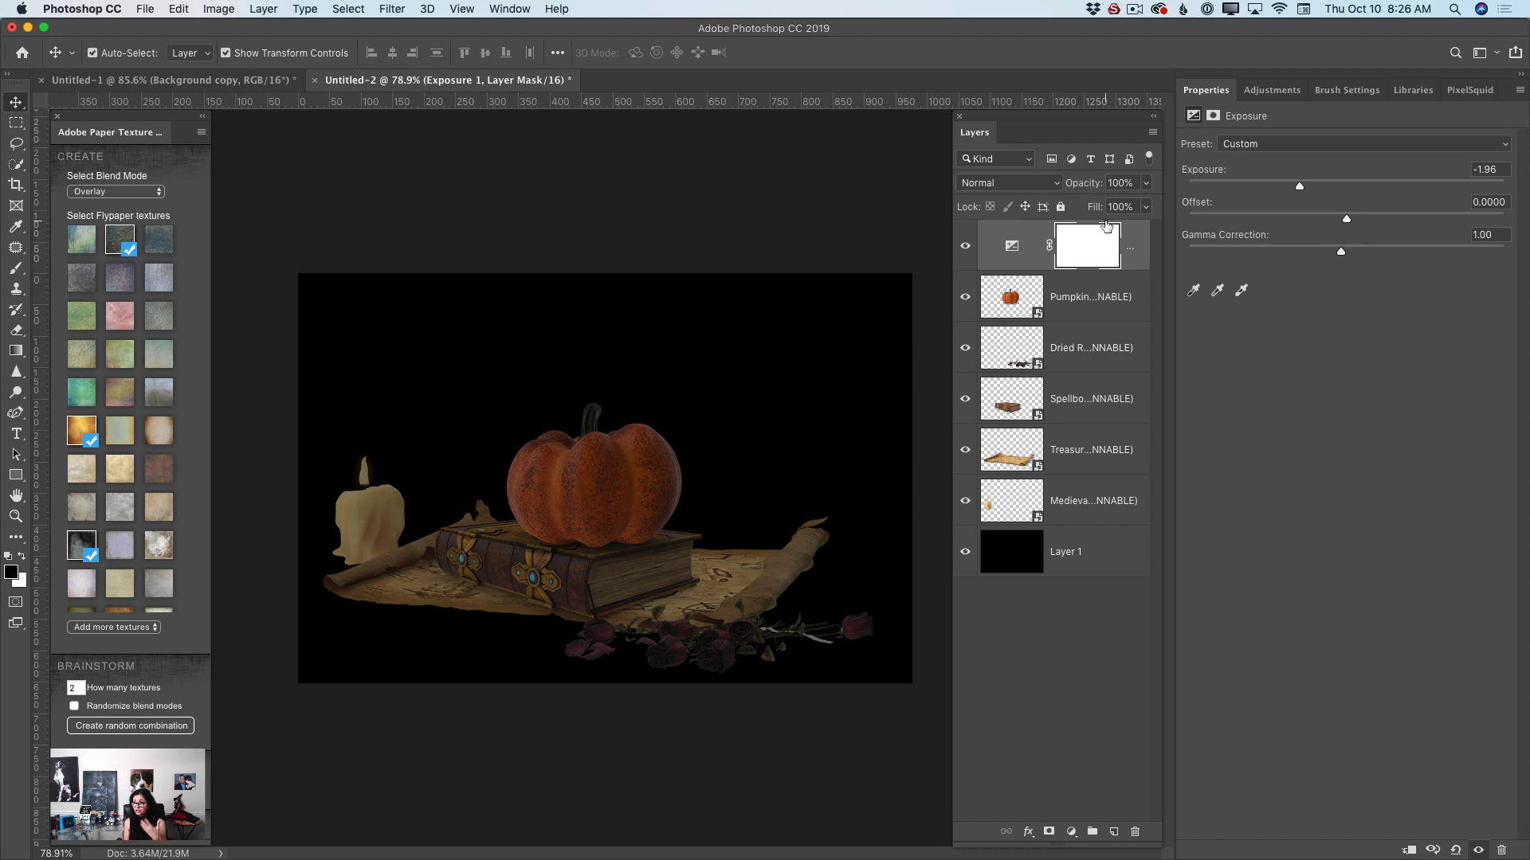
- On the Exposure layer's mask, lighten the candle area with a black-to-transparent radial gradient at 40% opacity
{"action": "left_click", "coordinate": [1080, 257]}
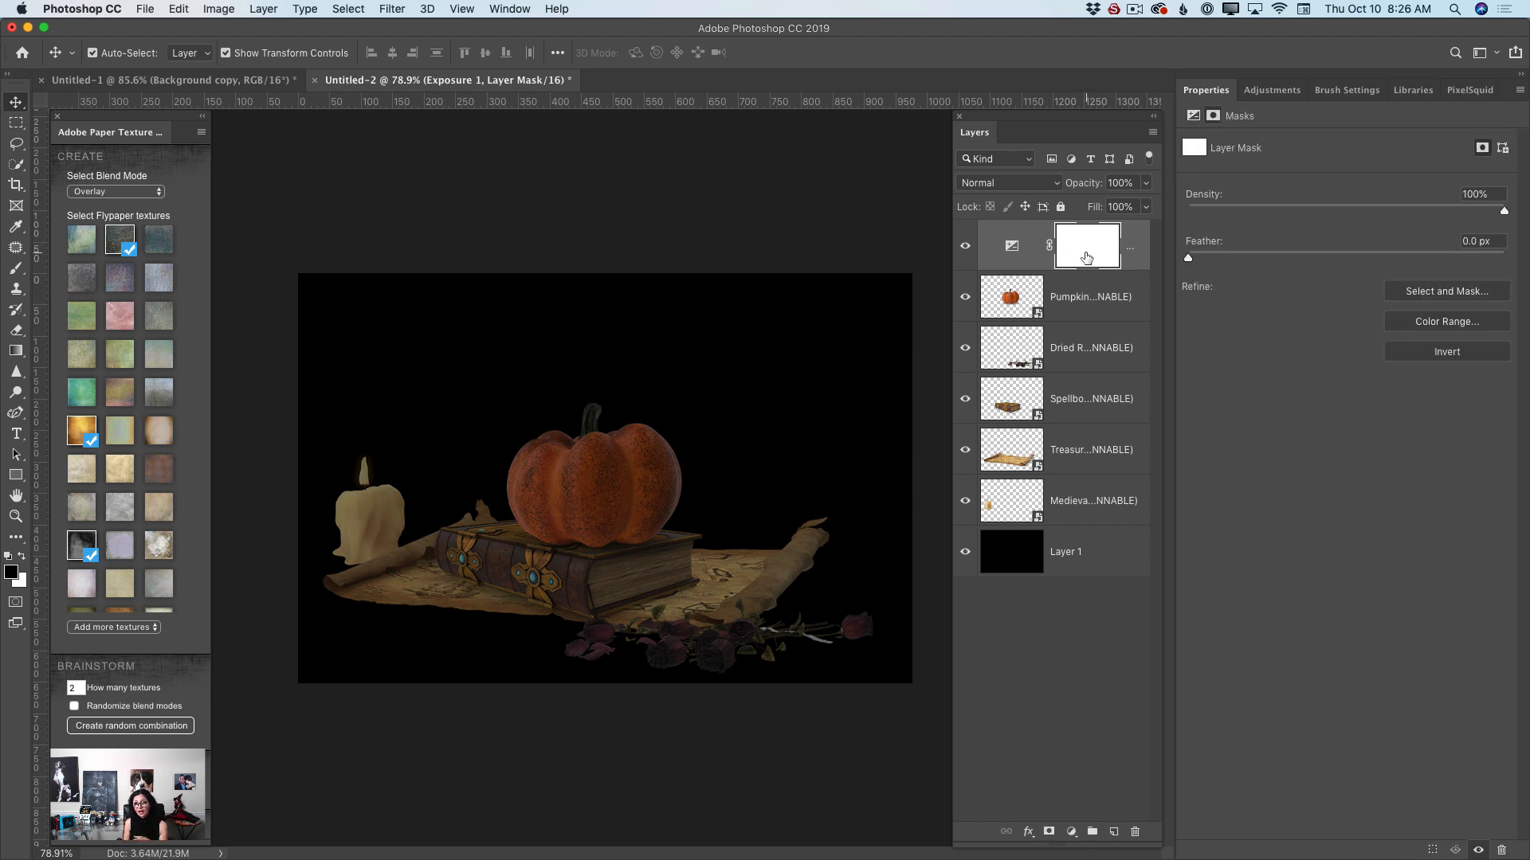
{"action": "left_click", "coordinate": [17, 352]}
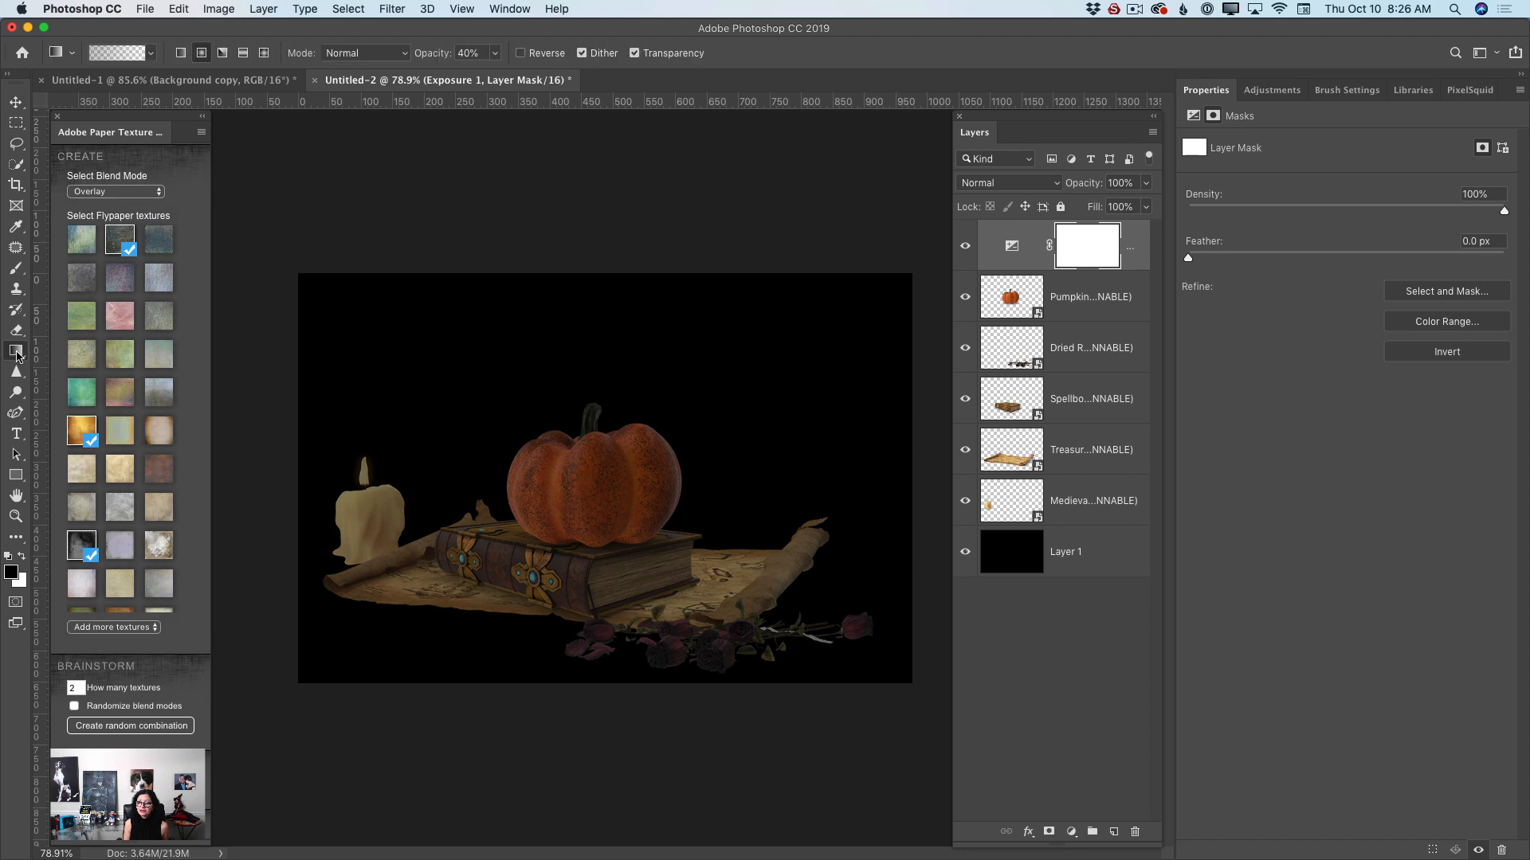
{"action": "left_click", "coordinate": [97, 350]}
{"action": "left_click", "coordinate": [148, 54]}
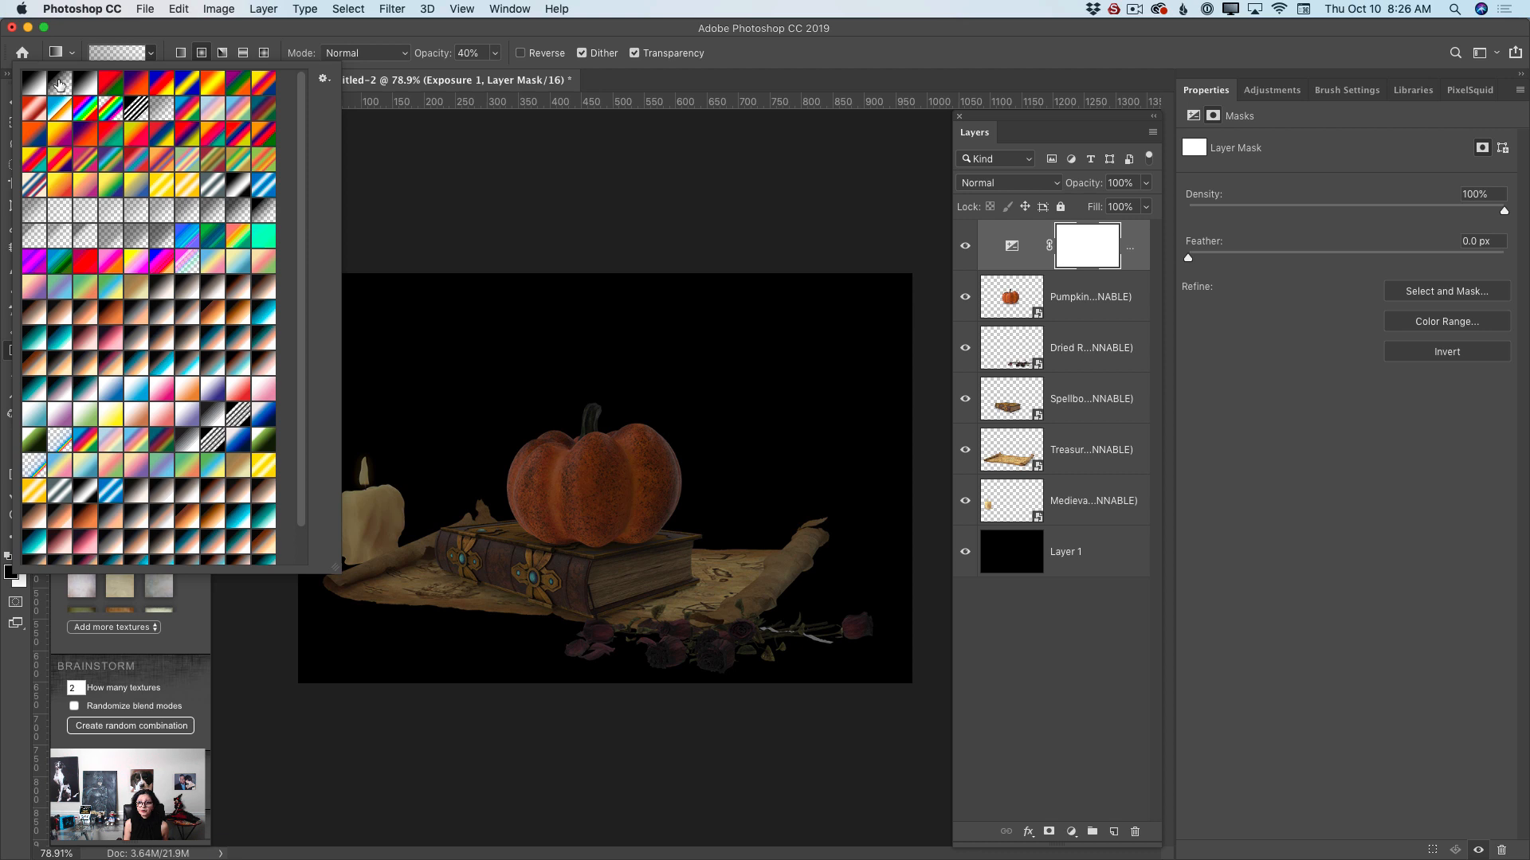
{"action": "left_click", "coordinate": [59, 83]}
{"action": "left_click", "coordinate": [494, 54]}
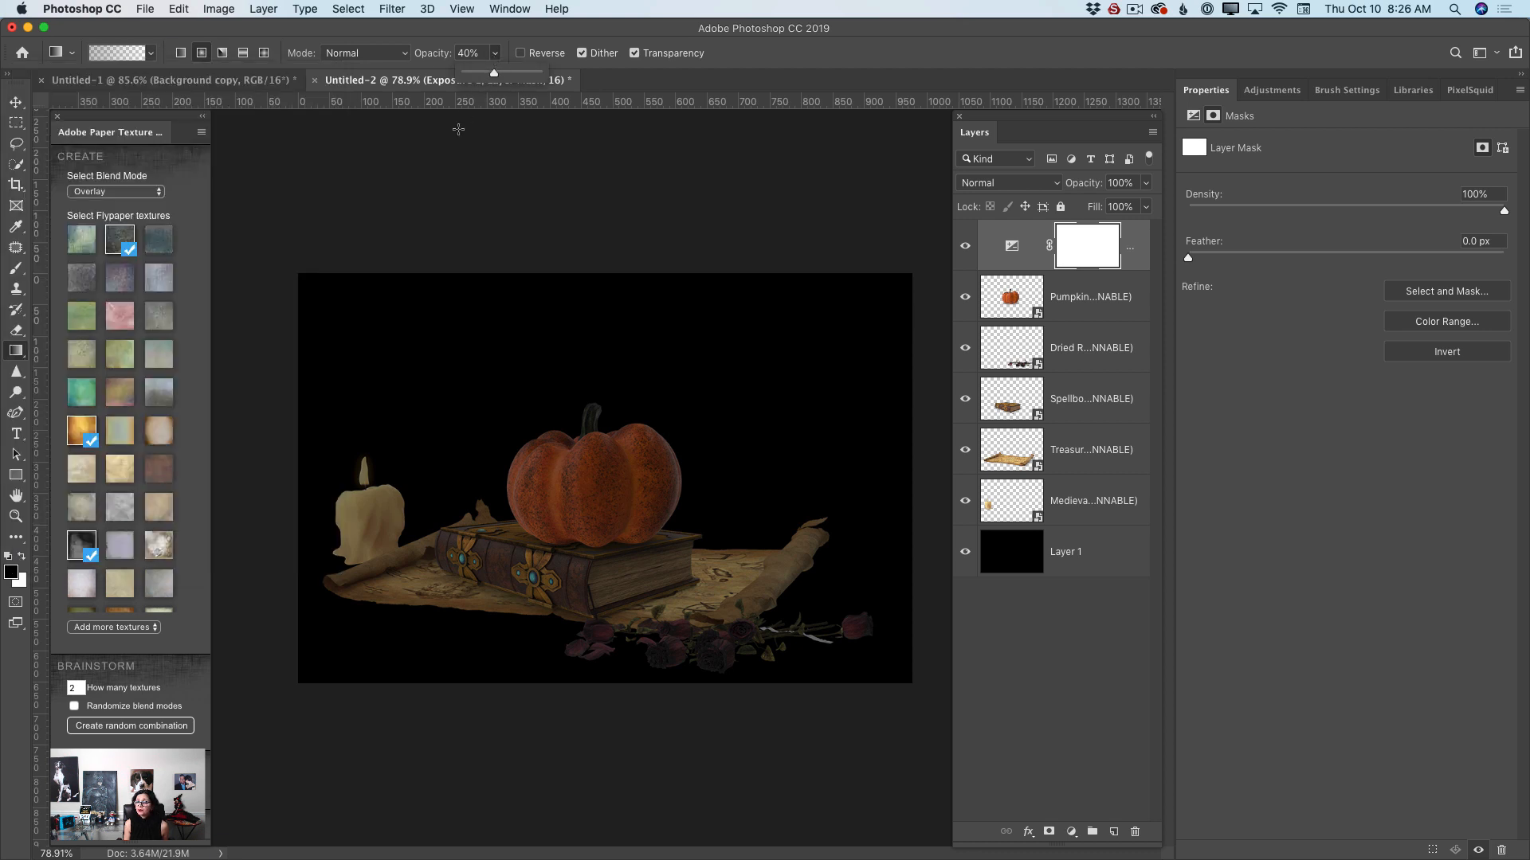
{"action": "left_click_drag", "start_coordinate": [352, 455], "coordinate": [416, 531]}
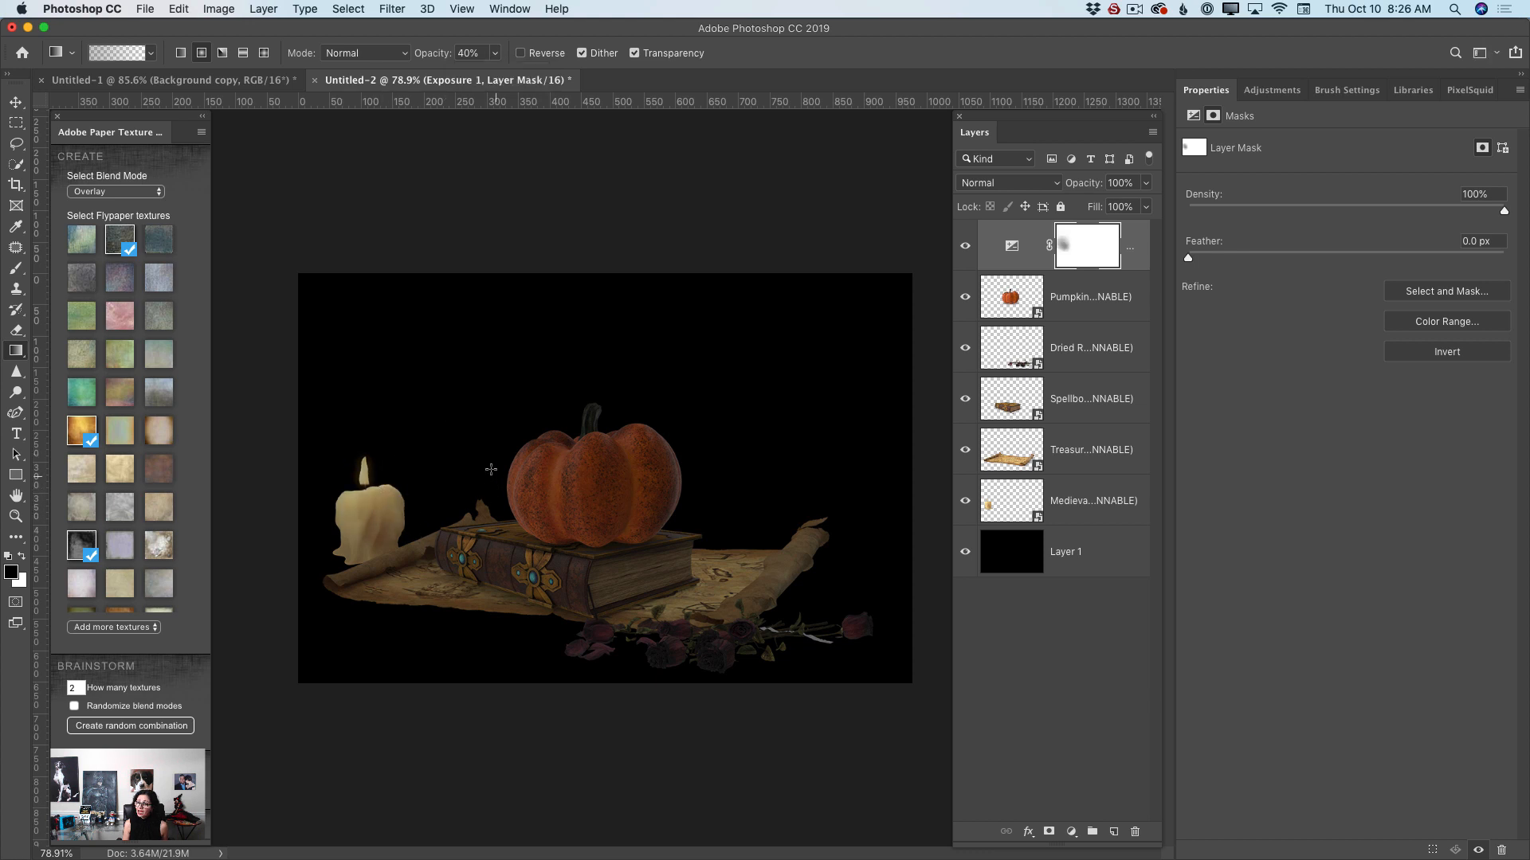
- Add more 40% radial gradients to the Exposure mask over the pumpkin's left side, the spellbook and the space beside the candle
{"action": "left_click_drag", "start_coordinate": [488, 470], "coordinate": [527, 567]}
{"action": "left_click_drag", "start_coordinate": [481, 510], "coordinate": [529, 574]}
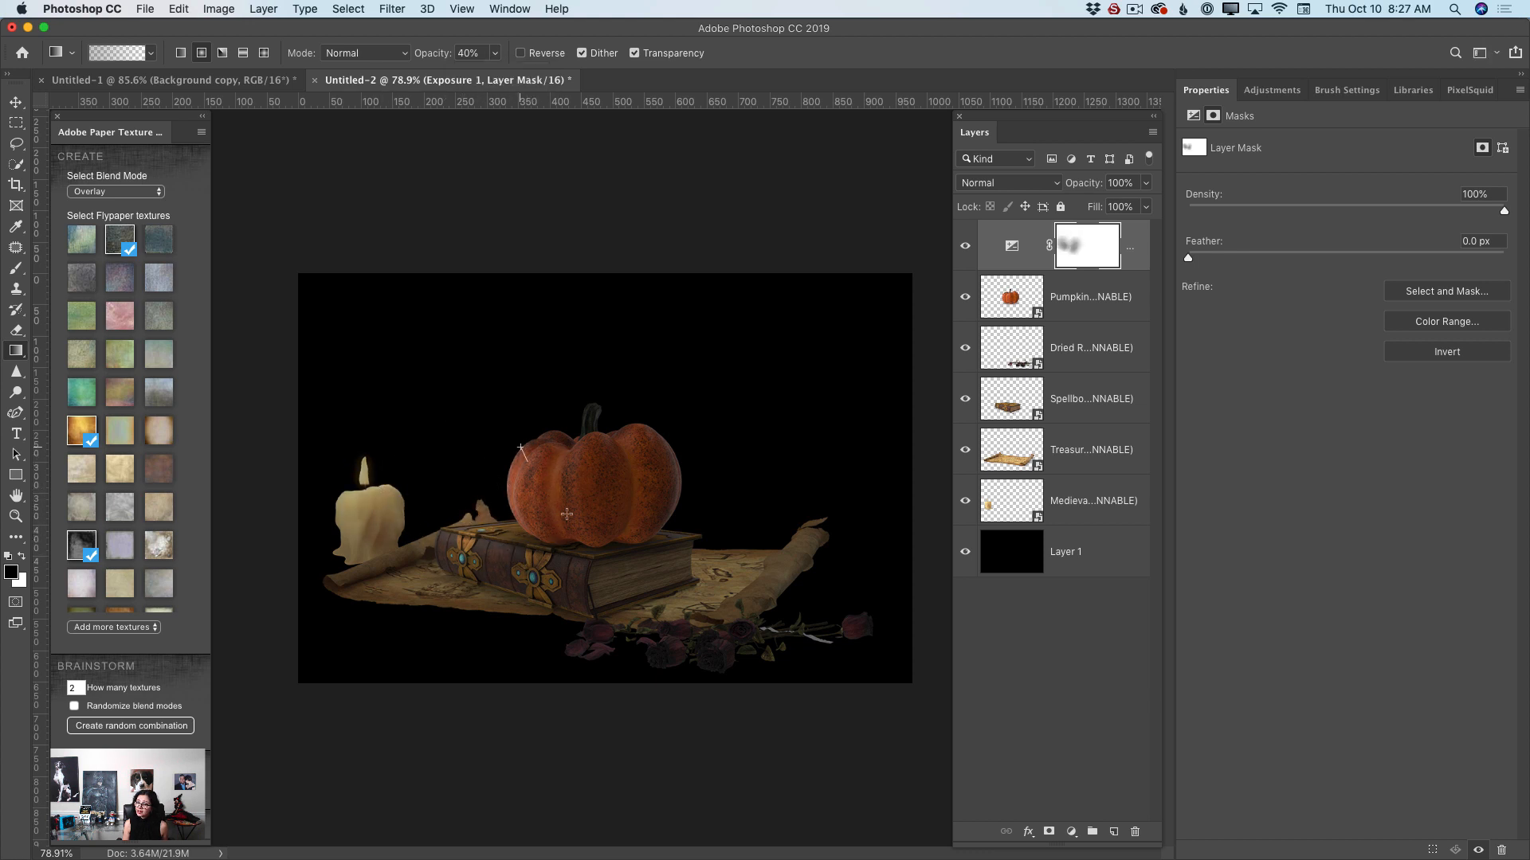
{"action": "left_click_drag", "start_coordinate": [517, 443], "coordinate": [559, 498]}
{"action": "left_click_drag", "start_coordinate": [357, 473], "coordinate": [496, 507]}
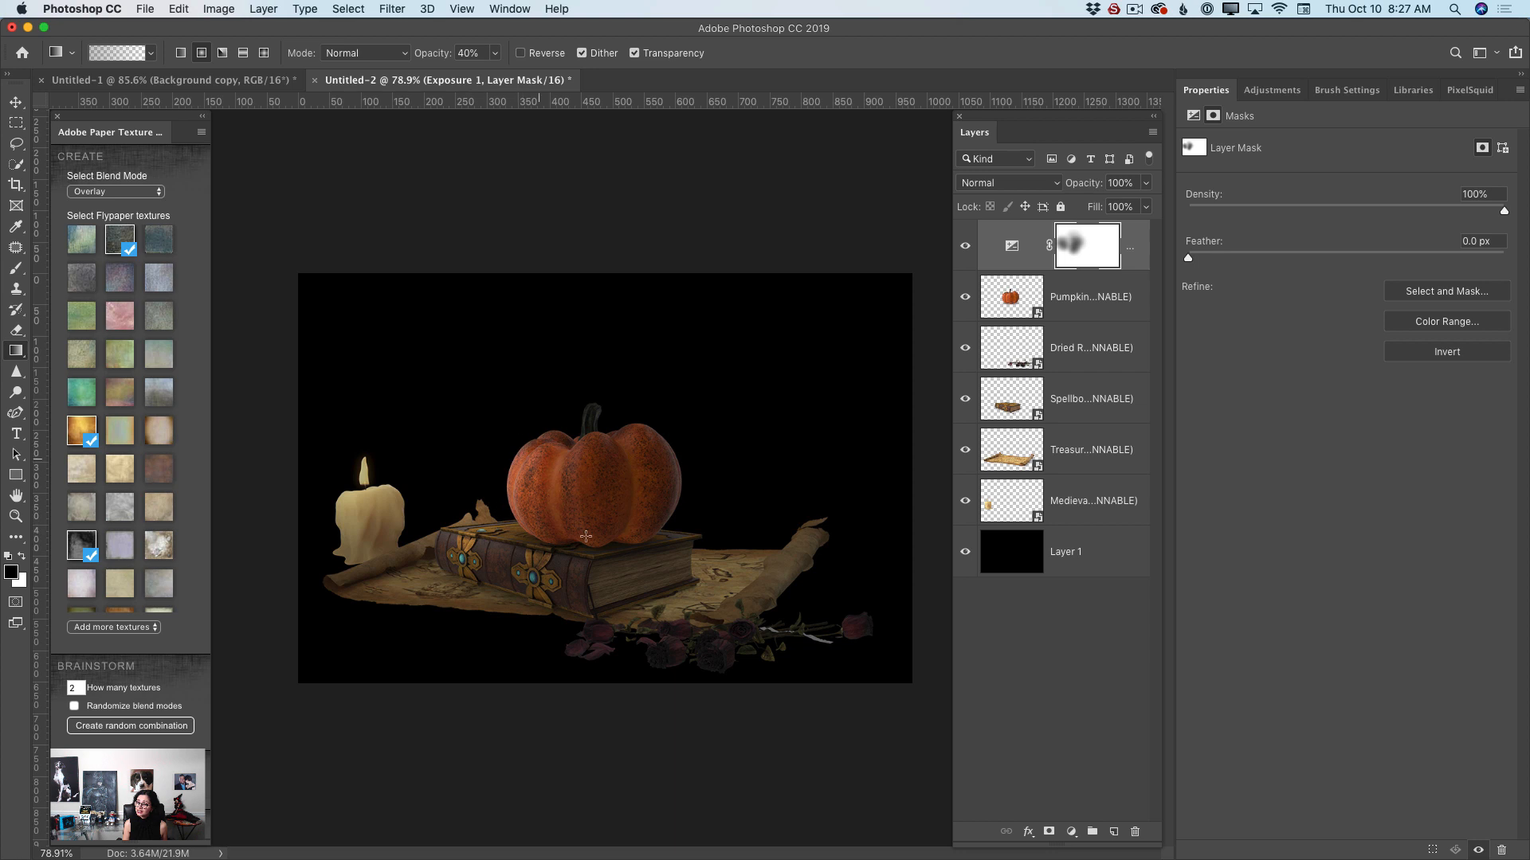
{"action": "left_click_drag", "start_coordinate": [539, 459], "coordinate": [585, 536]}
{"action": "left_click_drag", "start_coordinate": [545, 533], "coordinate": [570, 581]}
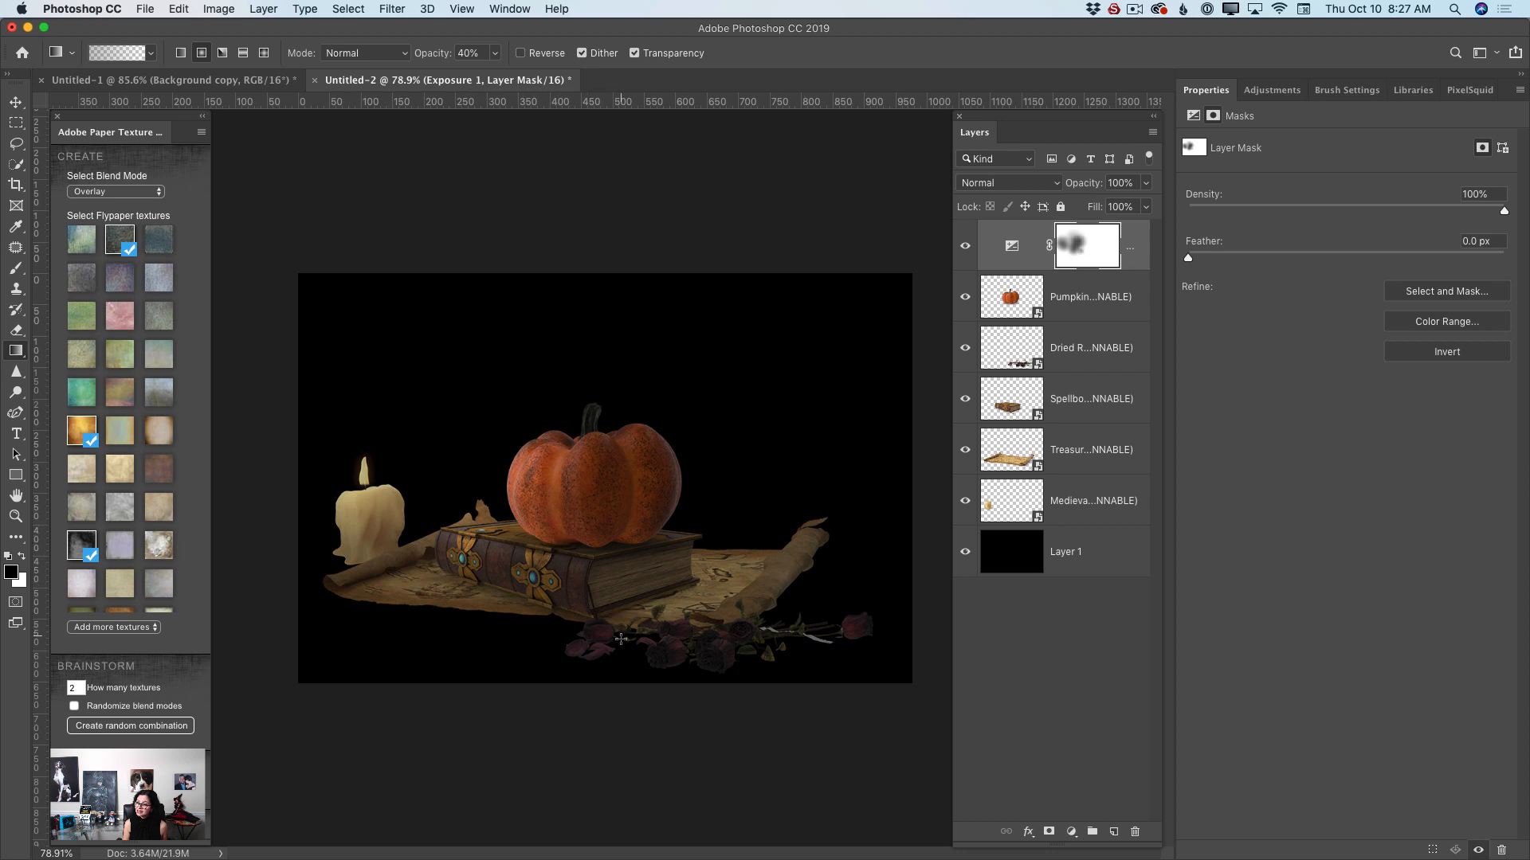
- Lower the gradient opacity to 21% and lighten the dried roses, the spellbook's lower edge and the map's front on the Exposure mask
{"action": "left_click", "coordinate": [494, 53]}
{"action": "left_click_drag", "start_coordinate": [492, 73], "coordinate": [479, 75]}
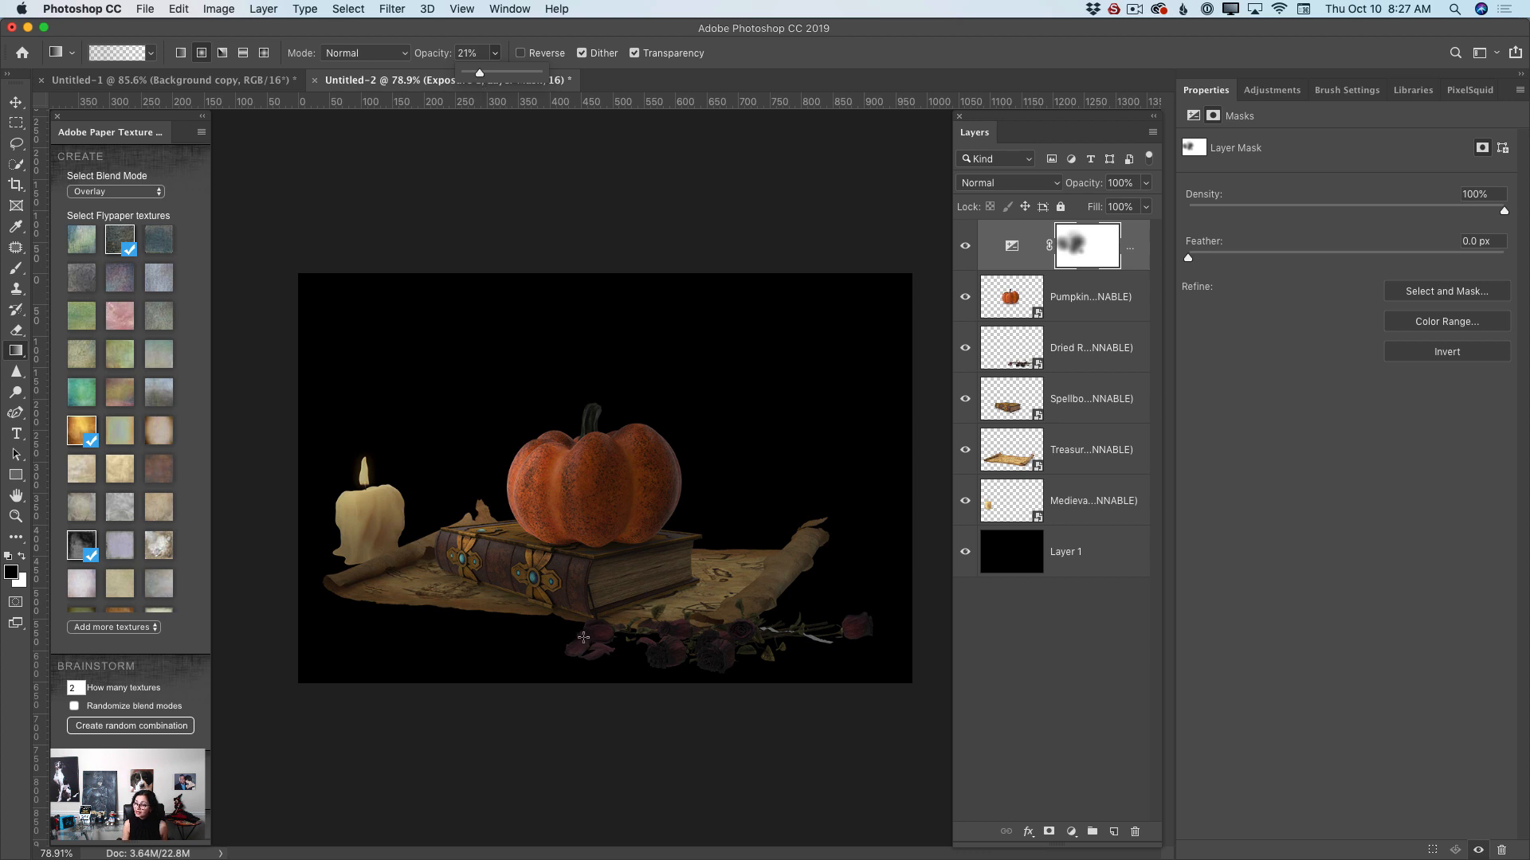
{"action": "left_click_drag", "start_coordinate": [583, 637], "coordinate": [682, 666]}
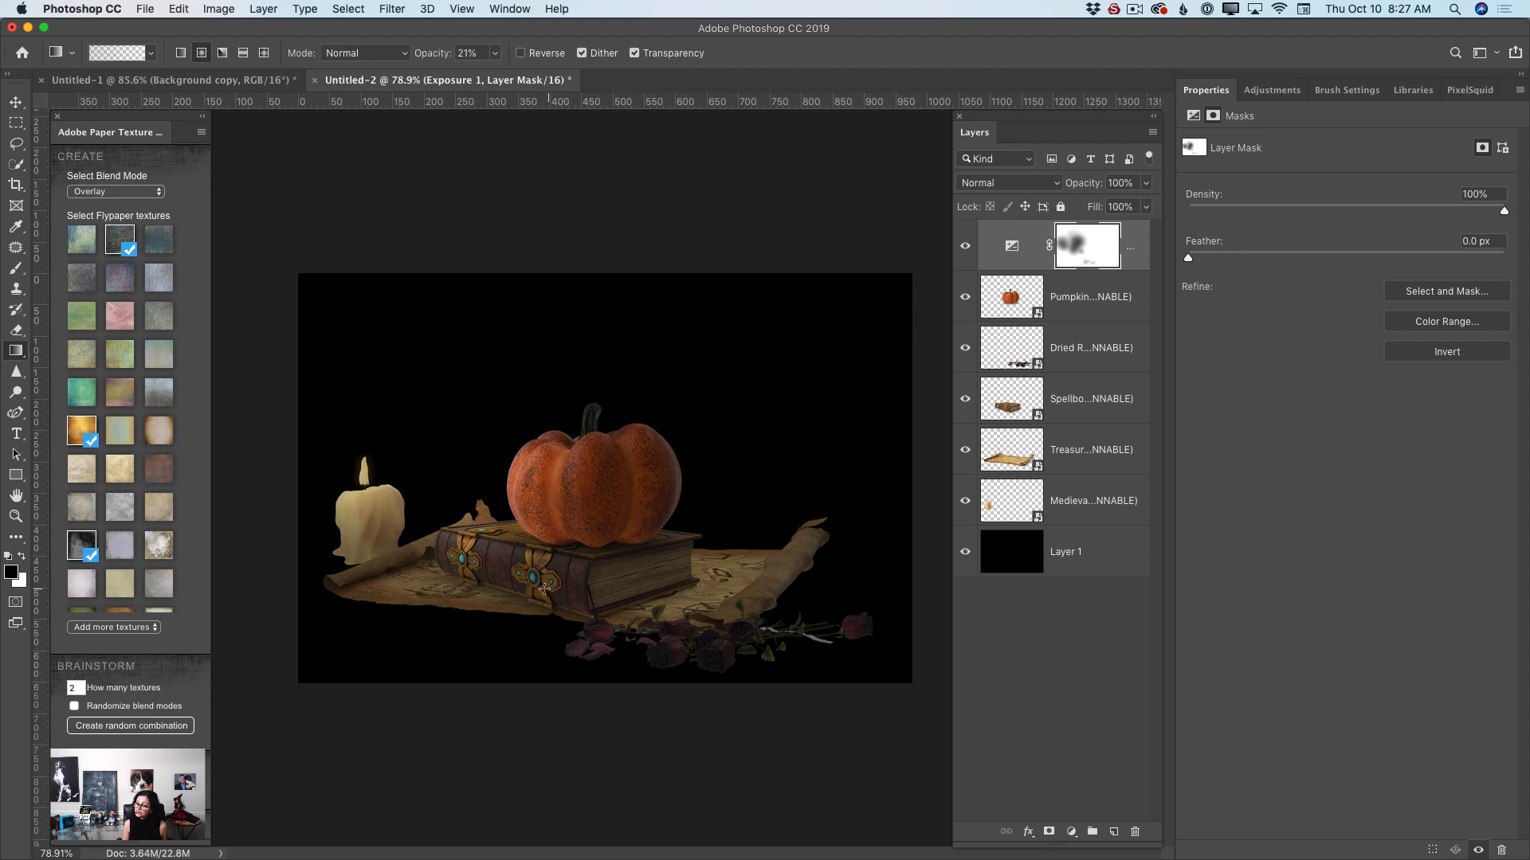
{"action": "left_click_drag", "start_coordinate": [545, 589], "coordinate": [588, 645]}
{"action": "left_click_drag", "start_coordinate": [383, 562], "coordinate": [508, 651]}
{"action": "left_click_drag", "start_coordinate": [488, 594], "coordinate": [462, 582]}
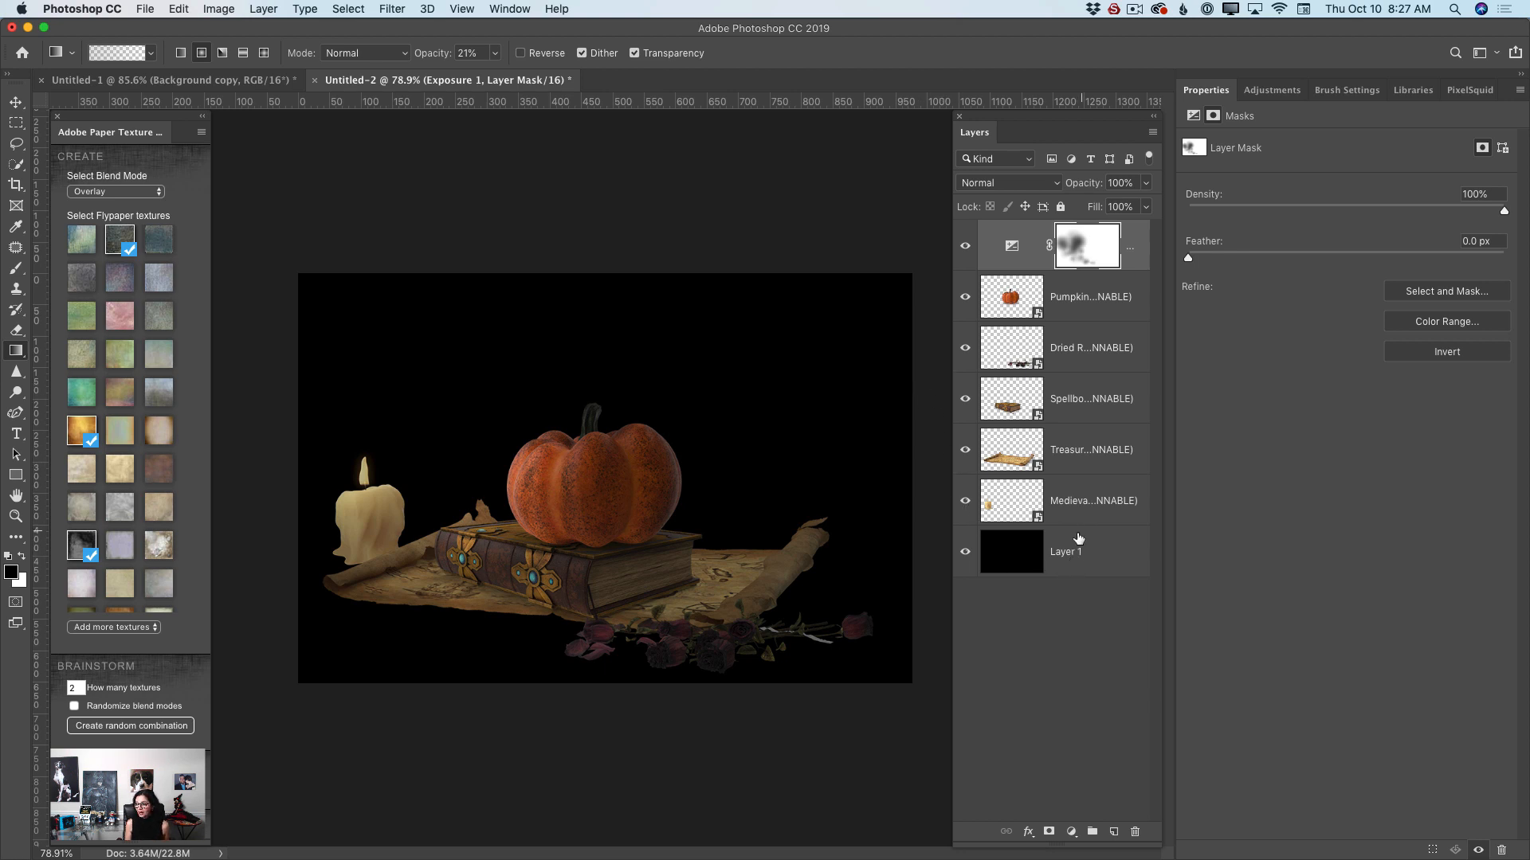
- Add the Rococo paper texture directly above the black Layer 1
{"action": "left_click", "coordinate": [1072, 560]}
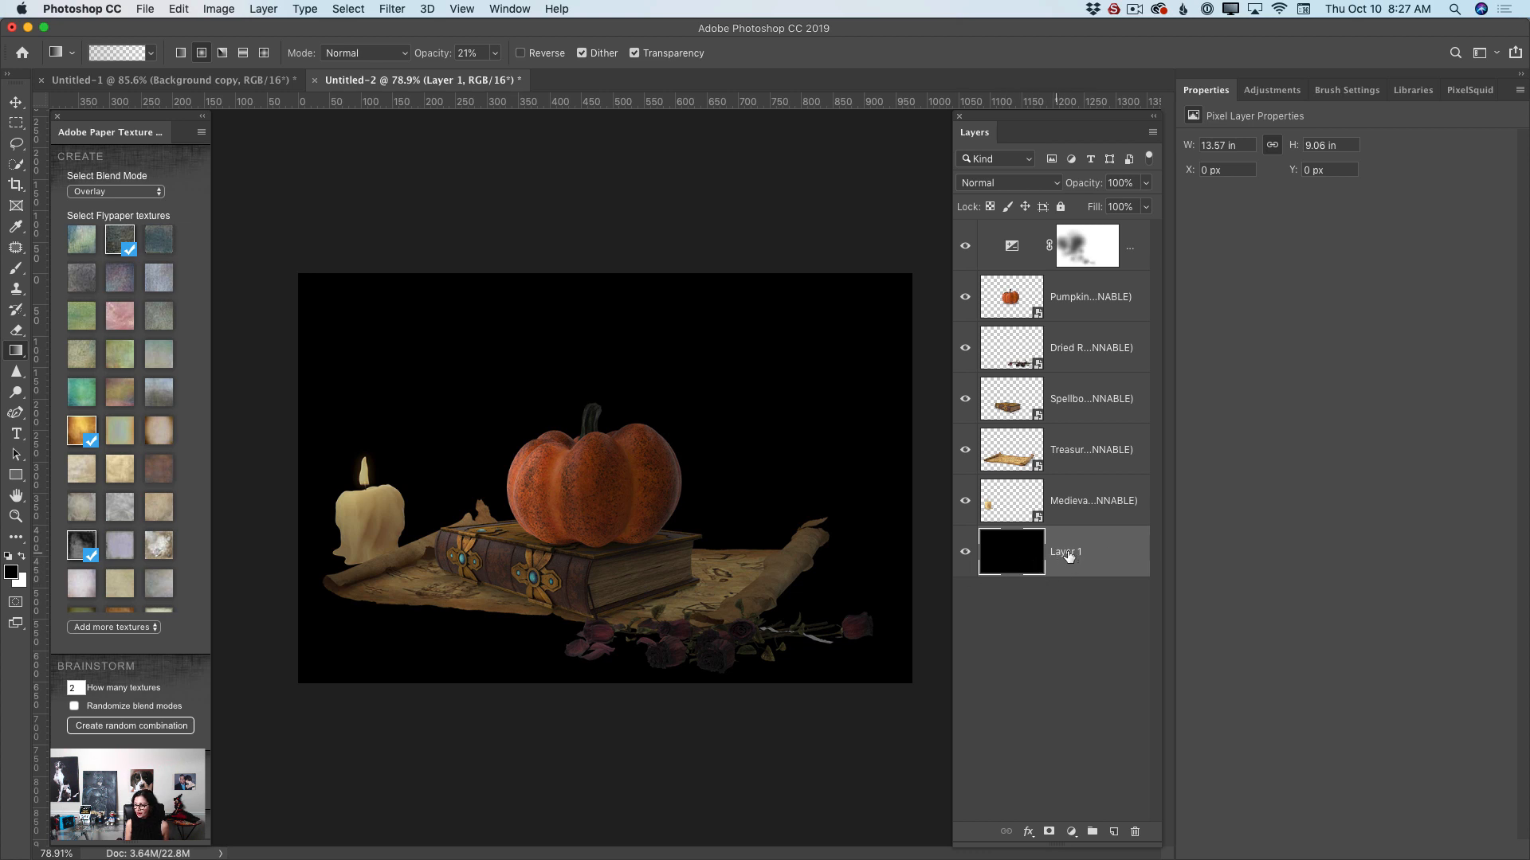
{"action": "left_click", "coordinate": [81, 548]}
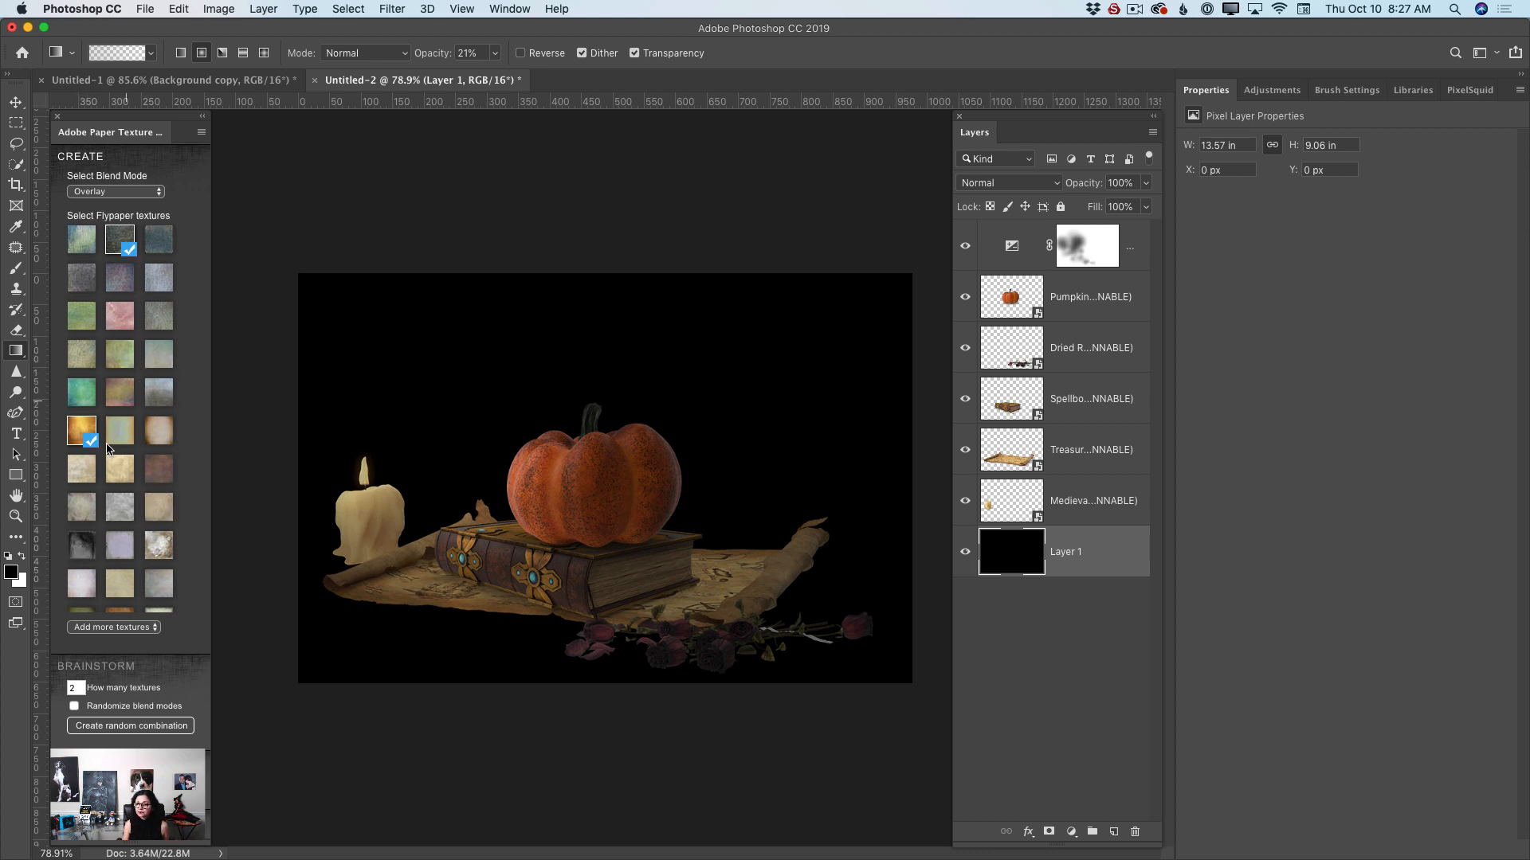
{"action": "scroll", "coordinate": [108, 458], "scroll_direction": "down", "scroll_amount": 10}
{"action": "scroll", "coordinate": [109, 465], "scroll_direction": "down", "scroll_amount": 1}
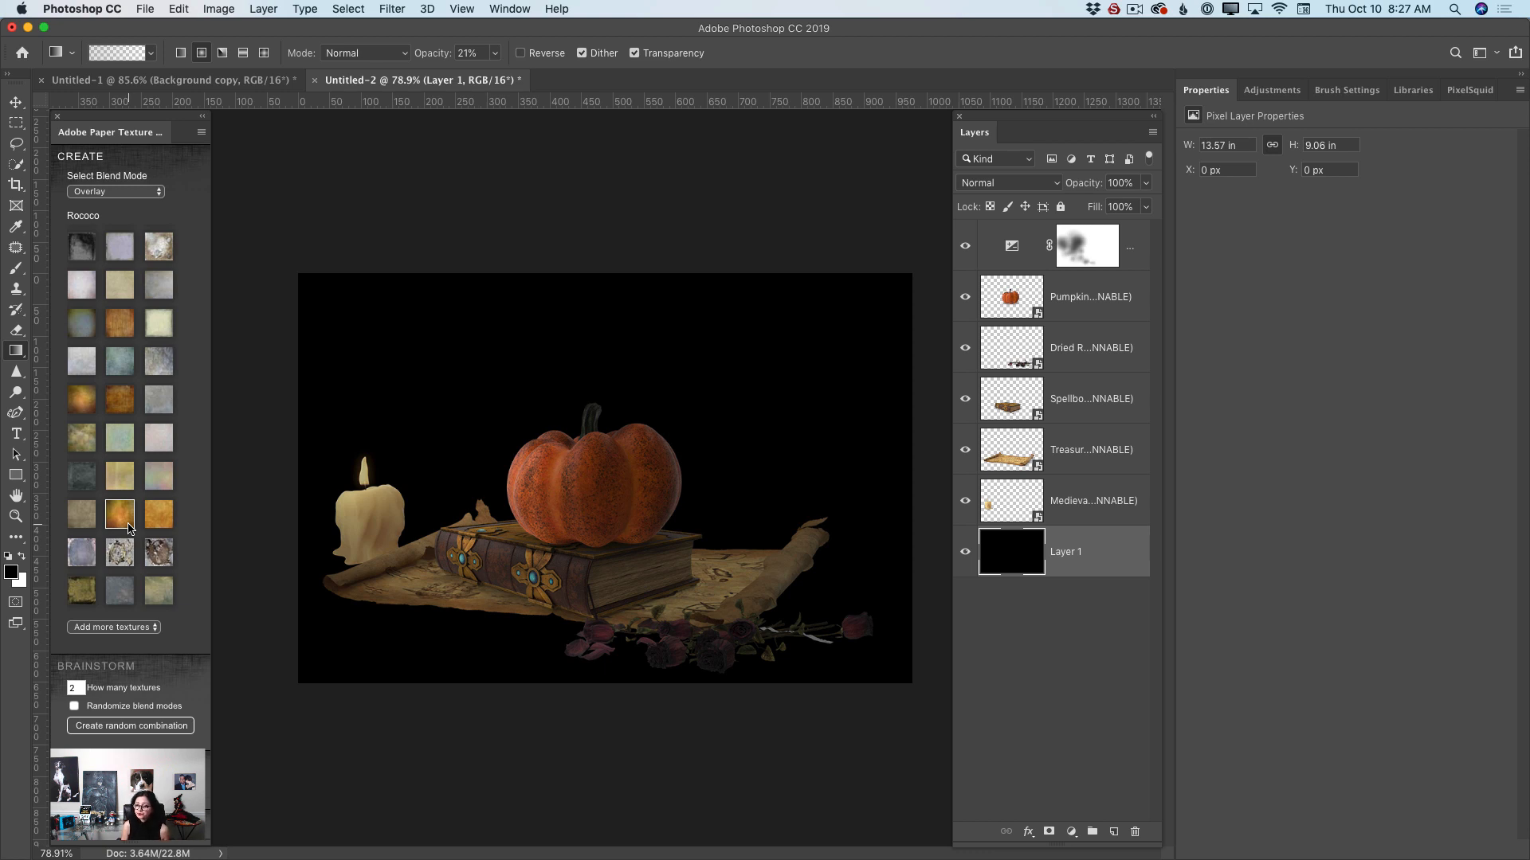
{"action": "left_click", "coordinate": [119, 514]}
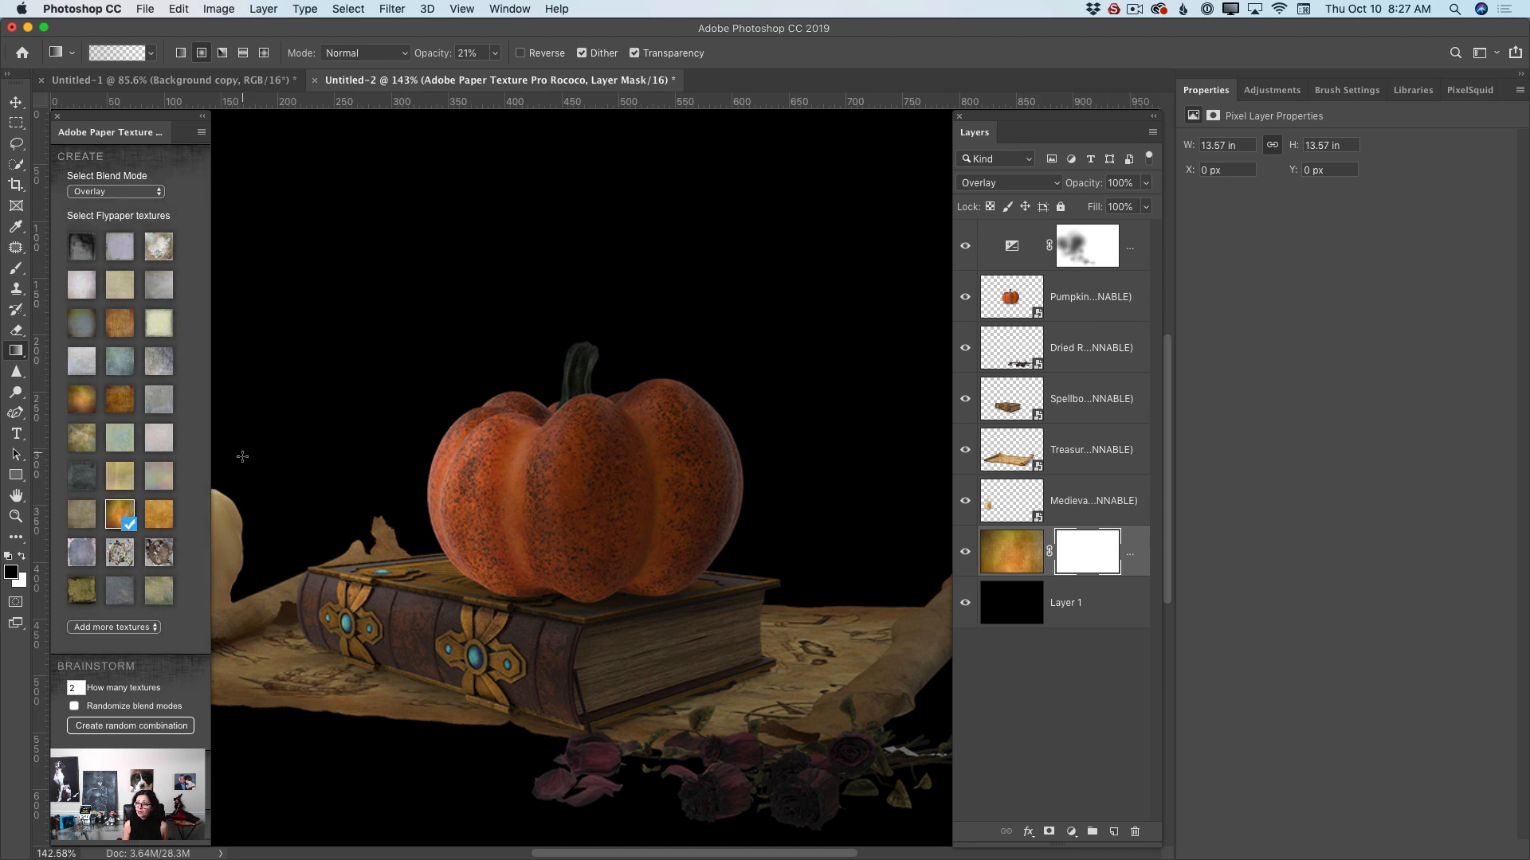
- Change the Rococo texture layer's blend mode to Hard Light
{"action": "left_click", "coordinate": [15, 517]}
{"action": "left_click_drag", "start_coordinate": [655, 575], "coordinate": [626, 560]}
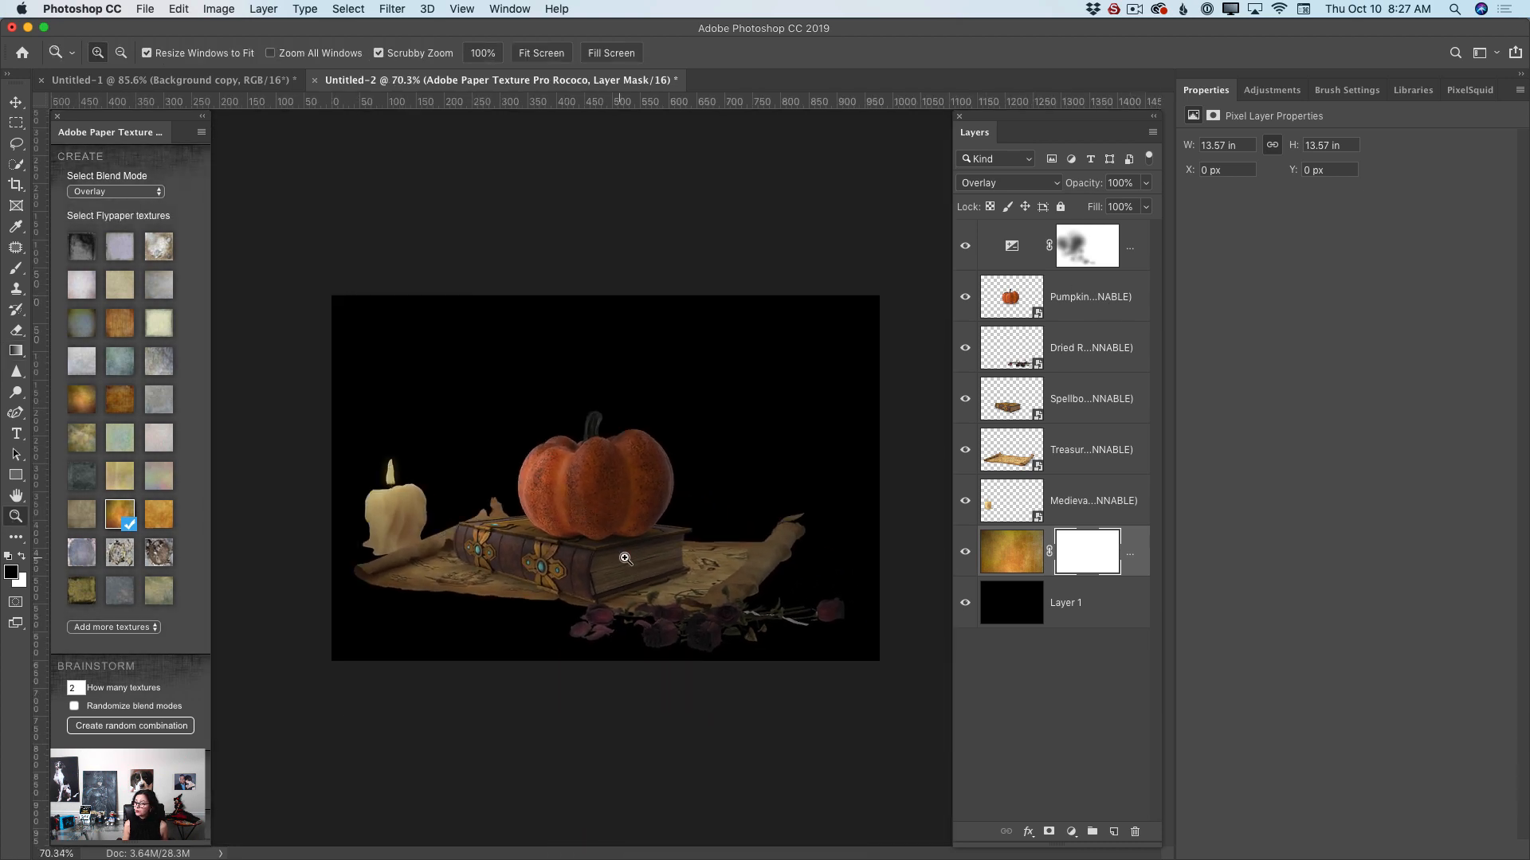
{"action": "left_click", "coordinate": [1010, 558]}
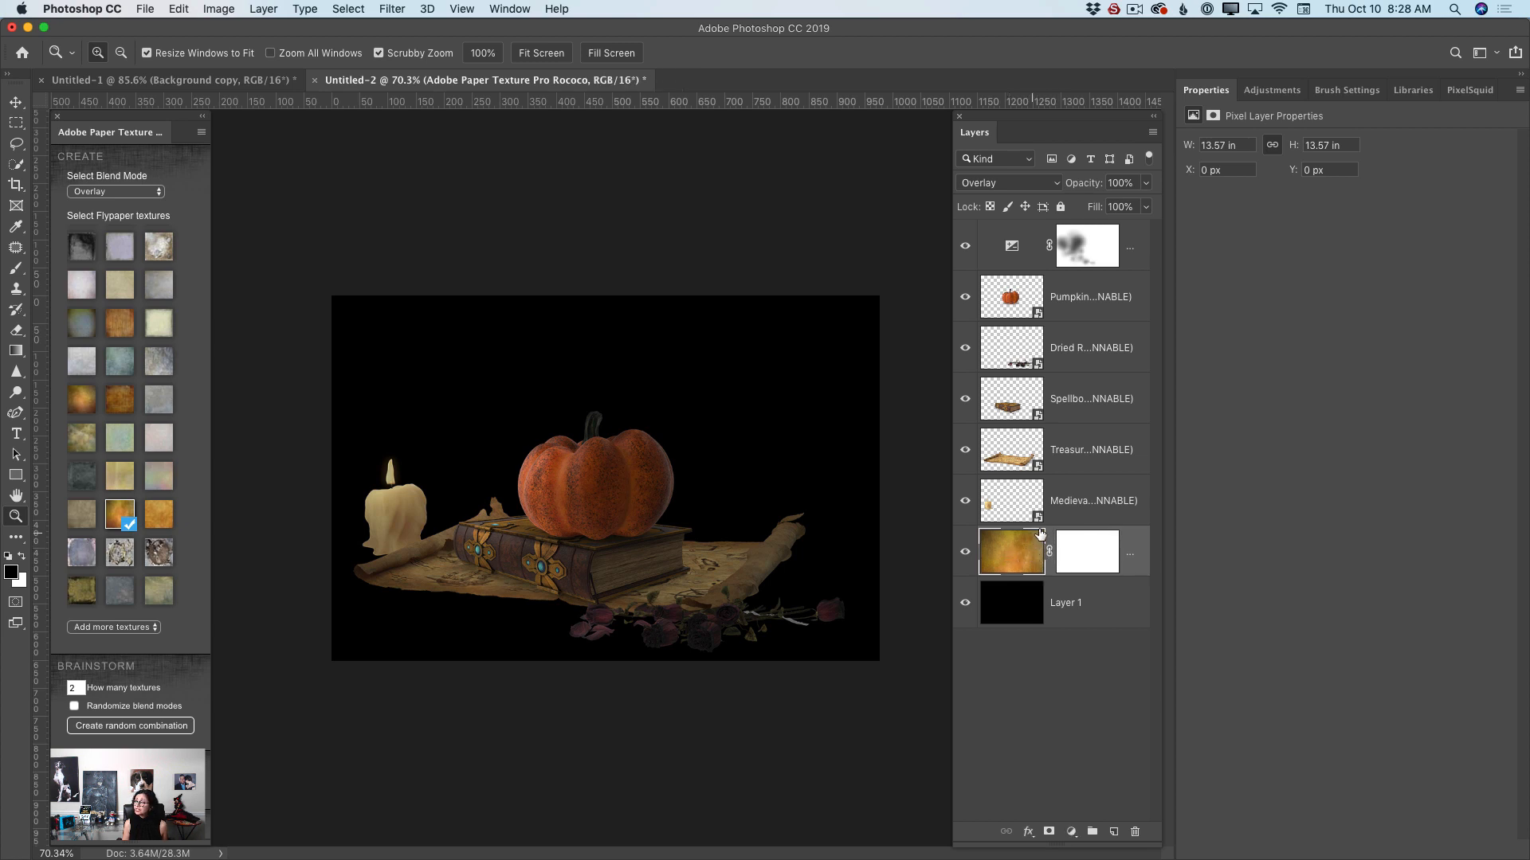
{"action": "left_click", "coordinate": [993, 184]}
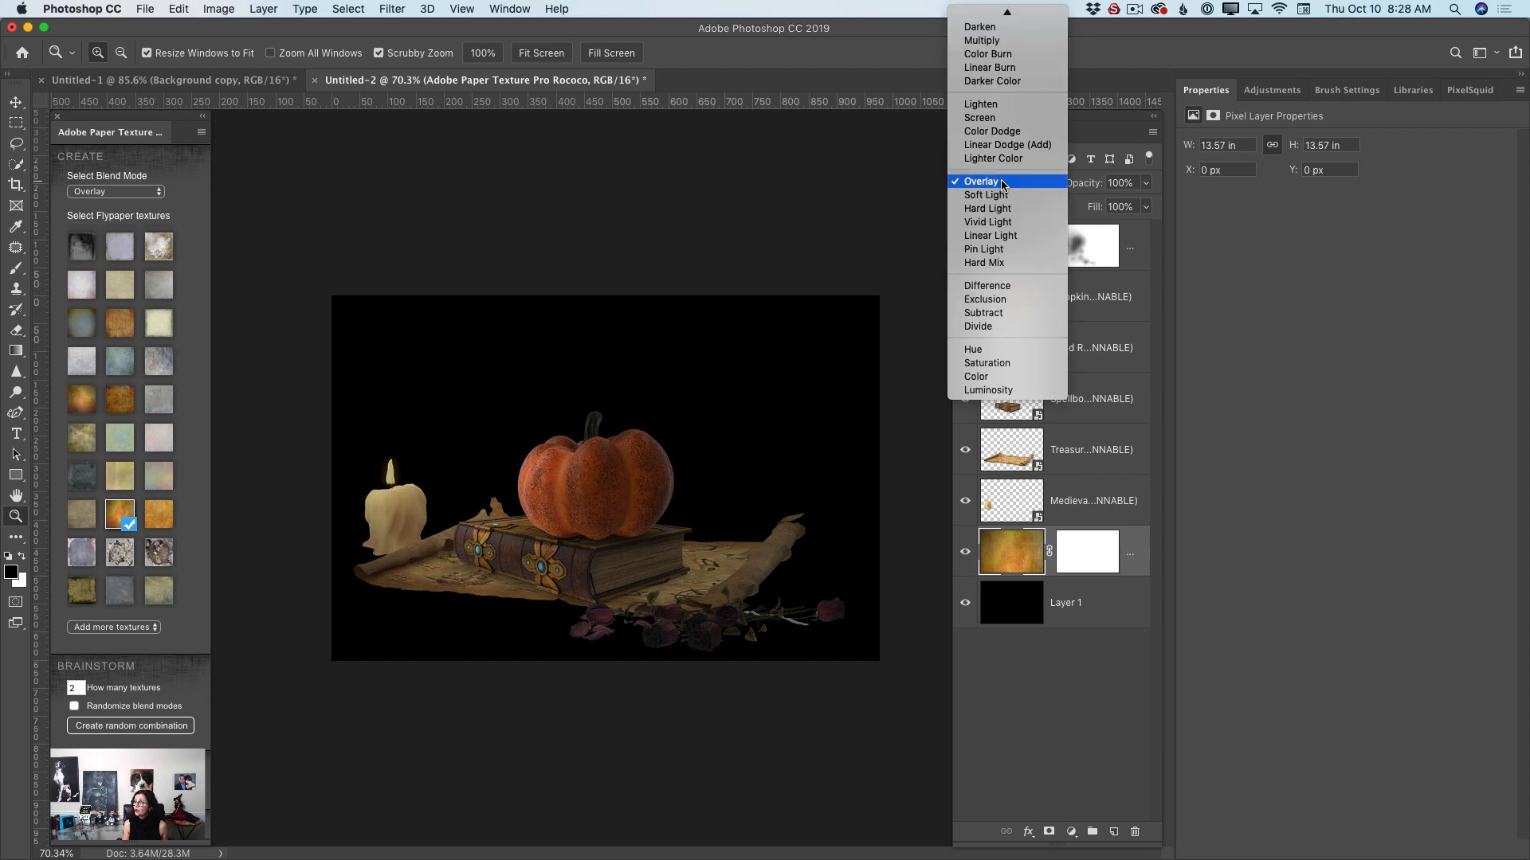
{"action": "mouse_move", "coordinate": [1013, 6]}
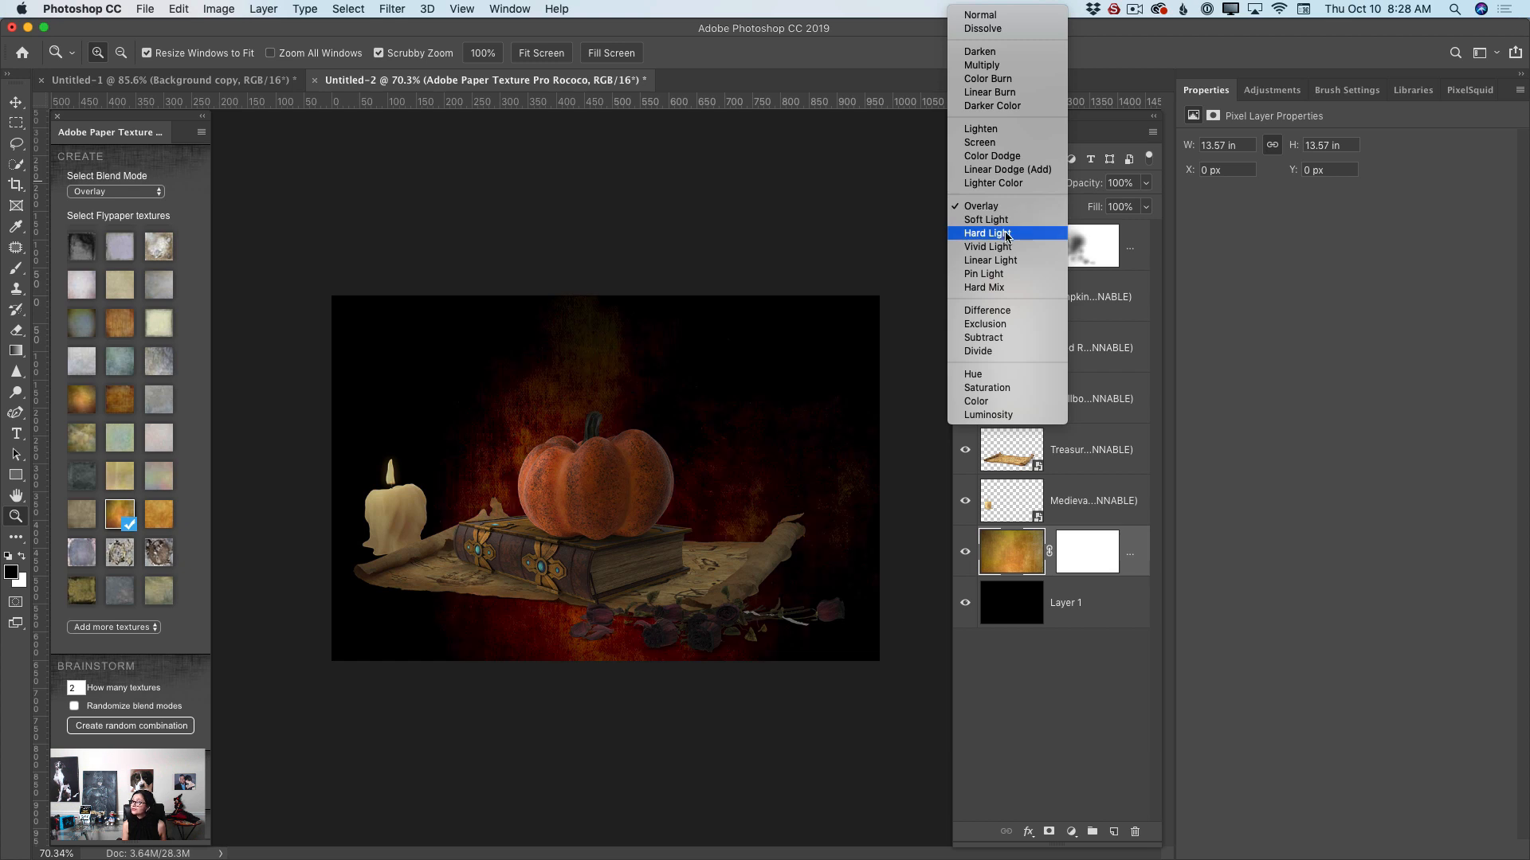
{"action": "left_click", "coordinate": [998, 233]}
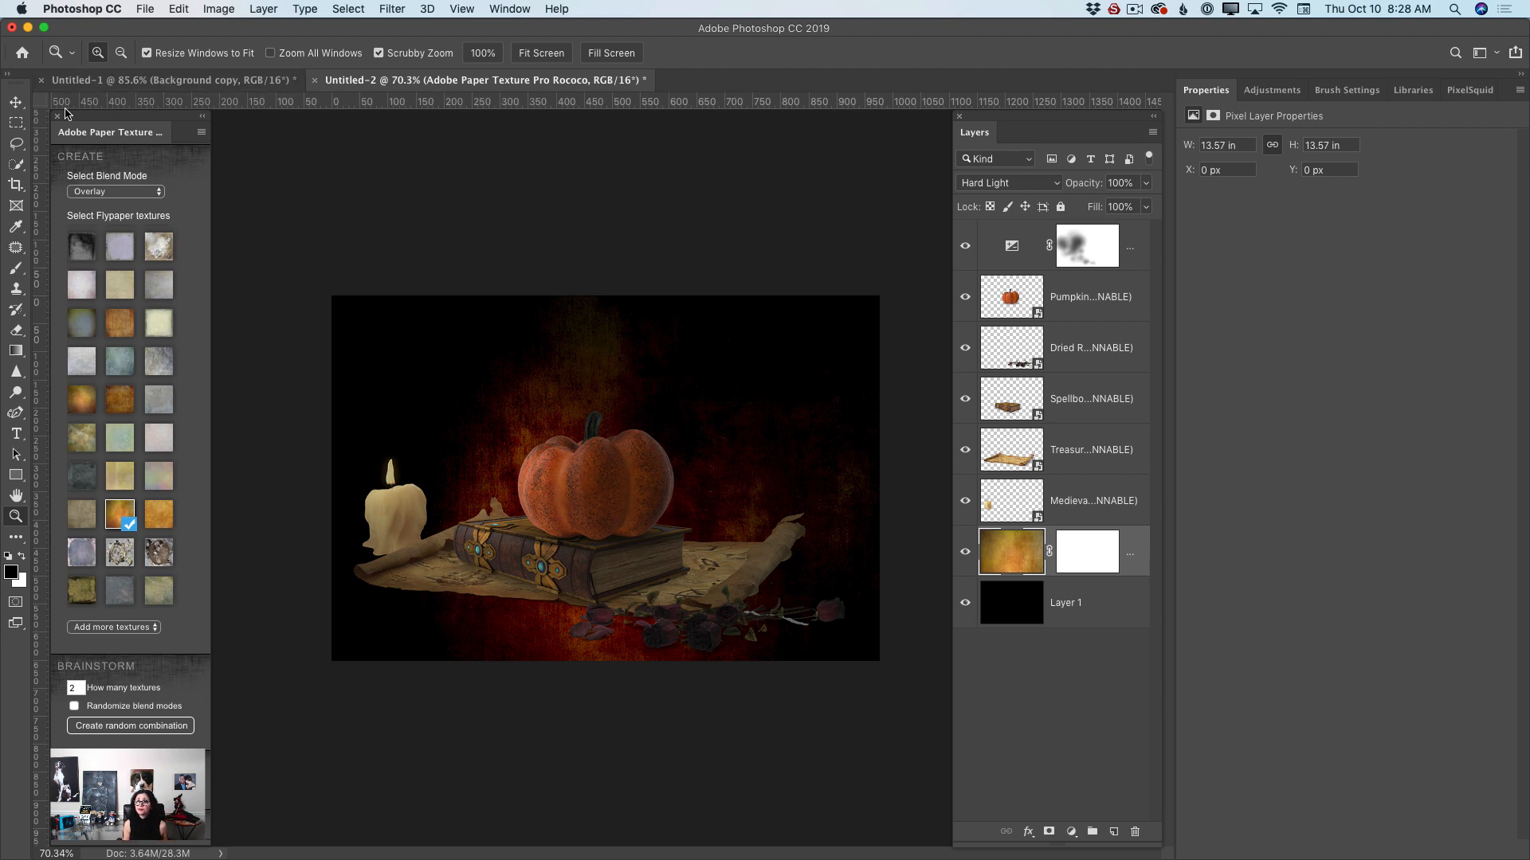
- Scale the Rococo texture to about 104% and move it up so it extends above the canvas behind the objects
{"action": "left_click", "coordinate": [16, 102]}
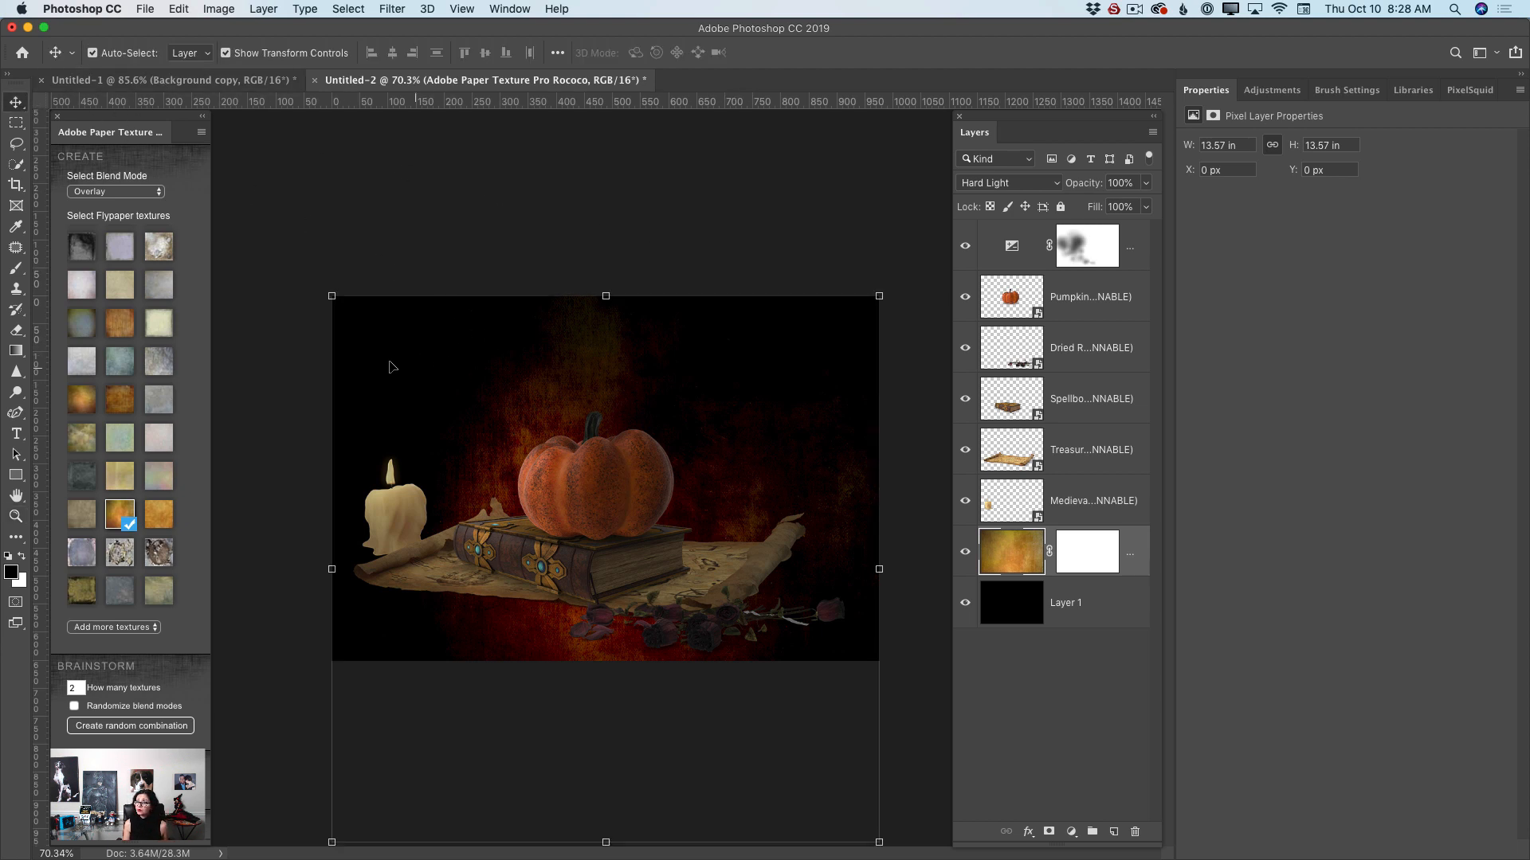
{"action": "mouse_move", "coordinate": [605, 295]}
{"action": "left_mouse_down"}
{"action": "mouse_move", "coordinate": [606, 257]}
{"action": "mouse_move", "coordinate": [607, 274]}
{"action": "left_mouse_up"}
{"action": "left_click_drag", "start_coordinate": [594, 349], "coordinate": [582, 237]}
{"action": "key", "text": "Return"}
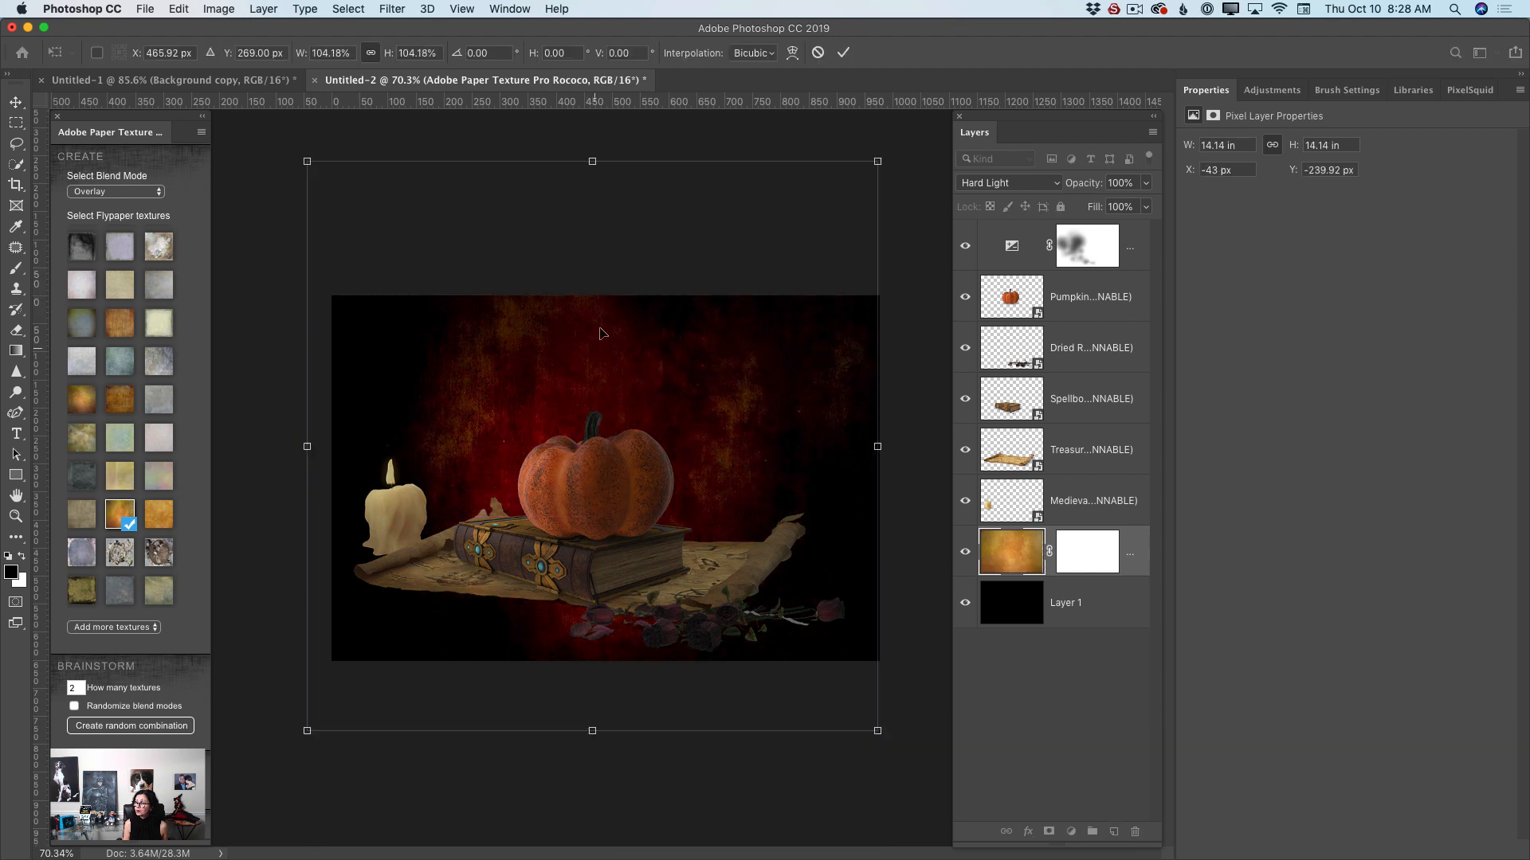
{"action": "left_click_drag", "start_coordinate": [599, 367], "coordinate": [613, 332]}
{"action": "left_click", "coordinate": [178, 8]}
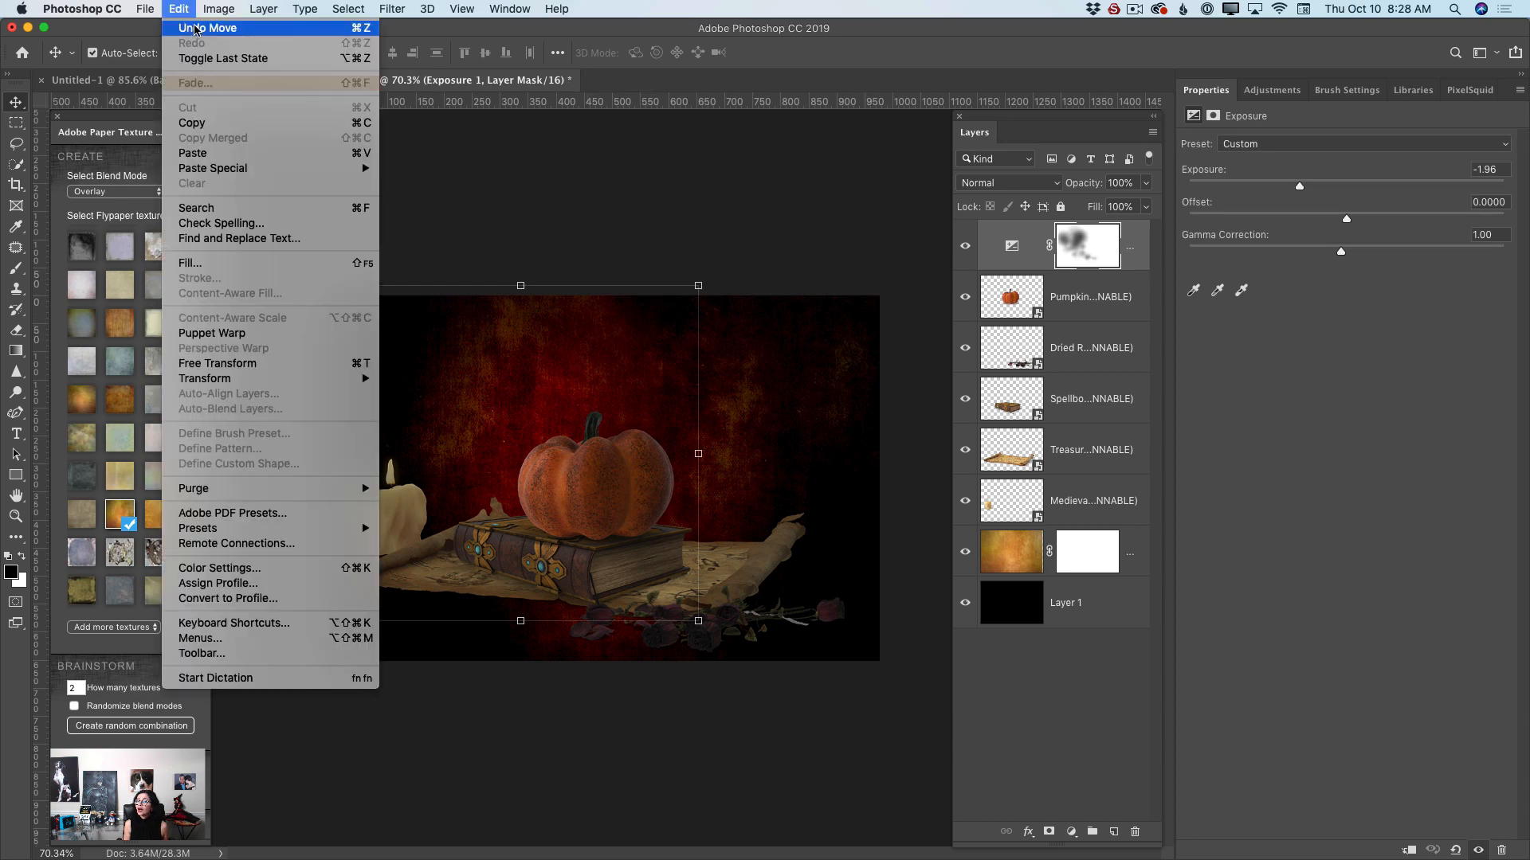
{"action": "left_click", "coordinate": [199, 28]}
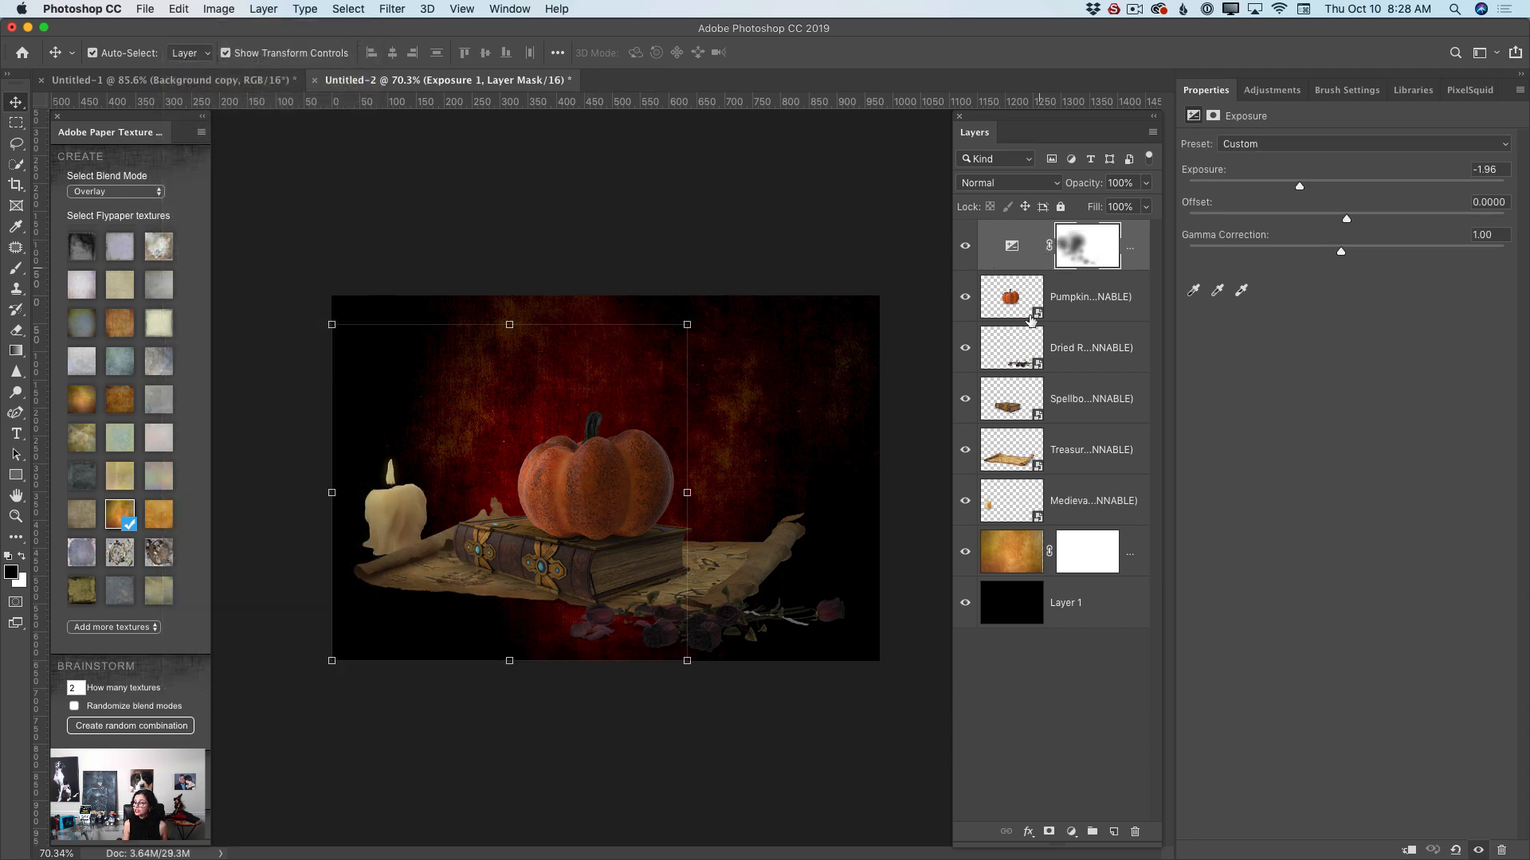
- Shrink the Rococo texture to about 11.22 in square, centred behind the pumpkin
{"action": "left_click", "coordinate": [1008, 557]}
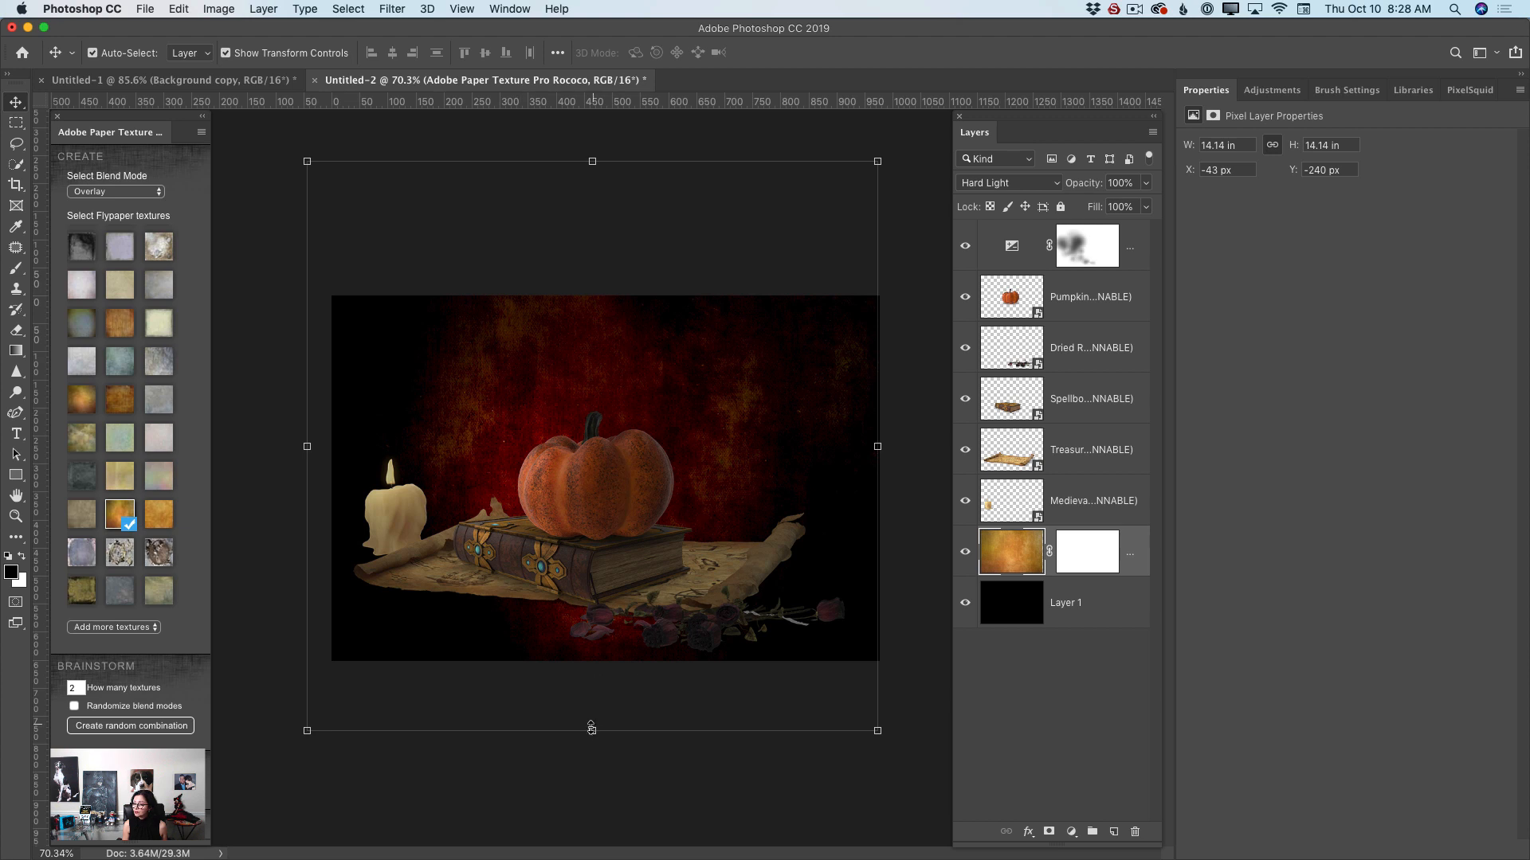
{"action": "key", "text": "super+t"}
{"action": "left_click_drag", "start_coordinate": [592, 731], "coordinate": [592, 647]}
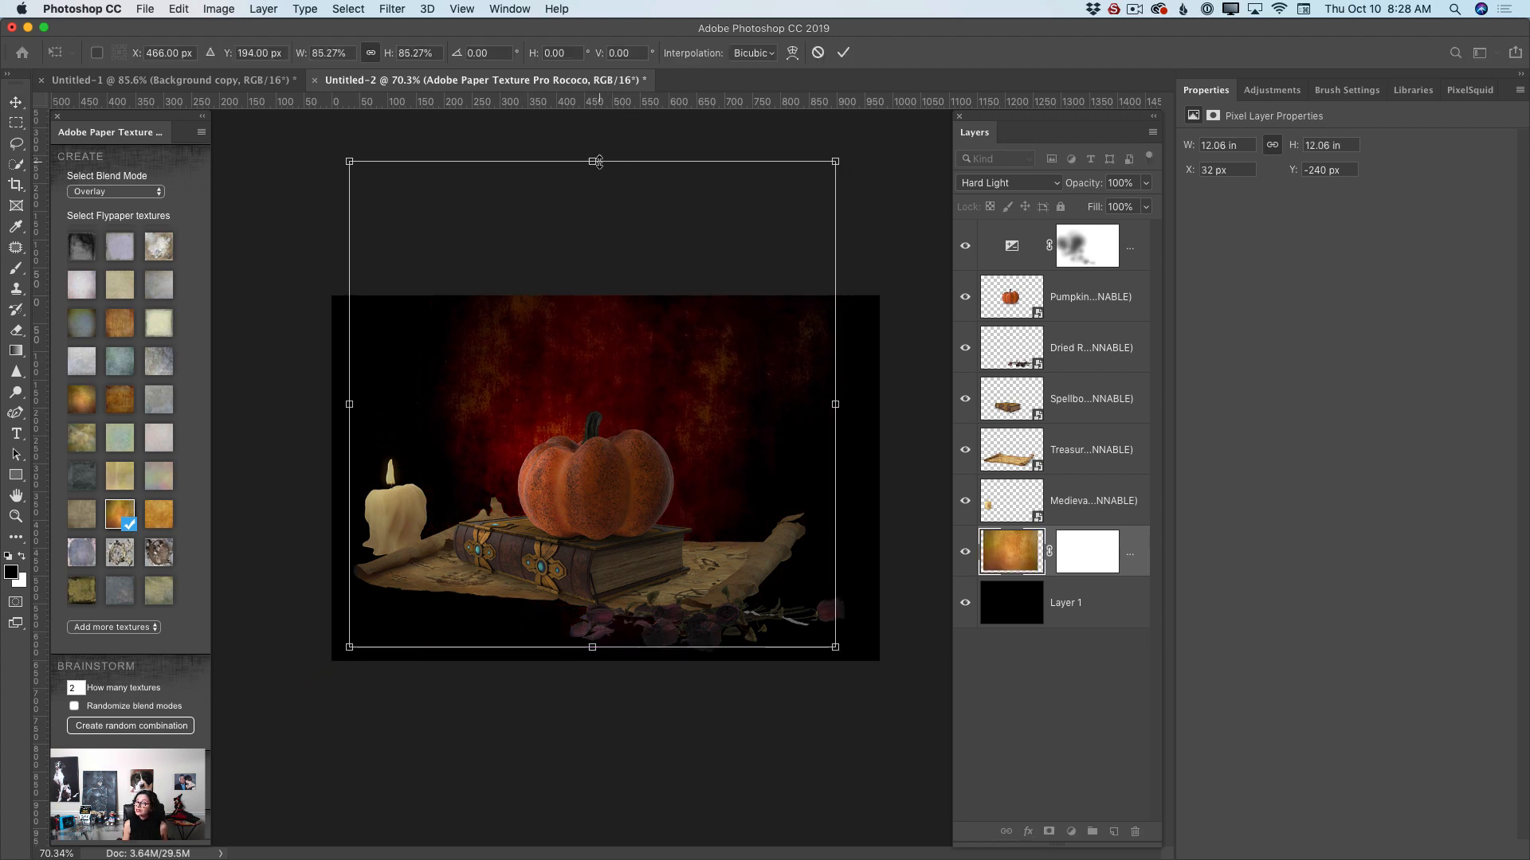
{"action": "left_click_drag", "start_coordinate": [592, 162], "coordinate": [593, 194]}
{"action": "left_click", "coordinate": [842, 51]}
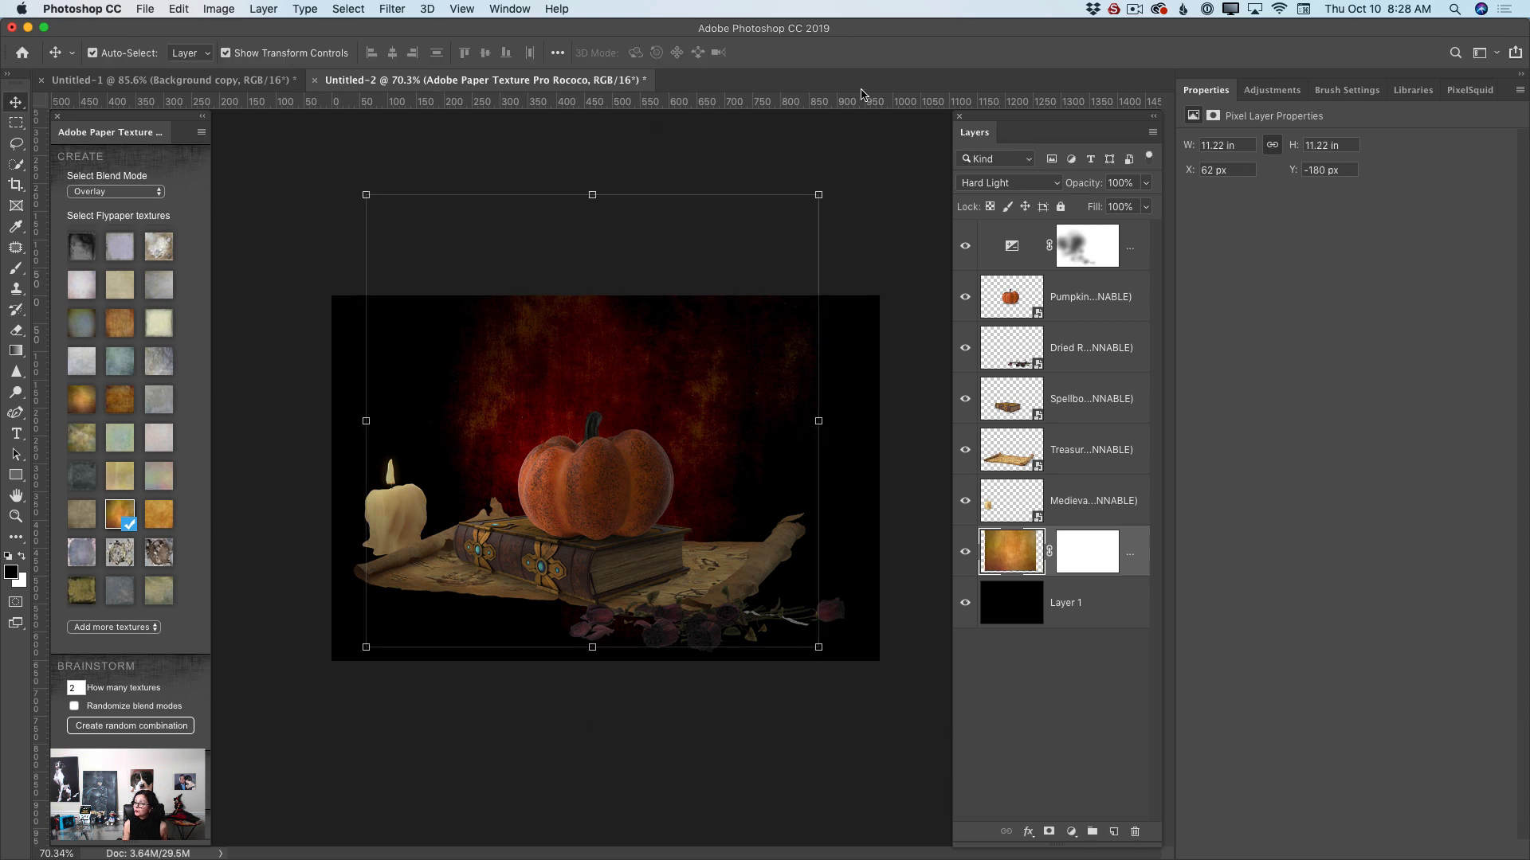
- Reduce the Rococo texture layer's opacity to 47%
{"action": "left_click", "coordinate": [1146, 183]}
{"action": "left_click_drag", "start_coordinate": [1144, 205], "coordinate": [1107, 207]}
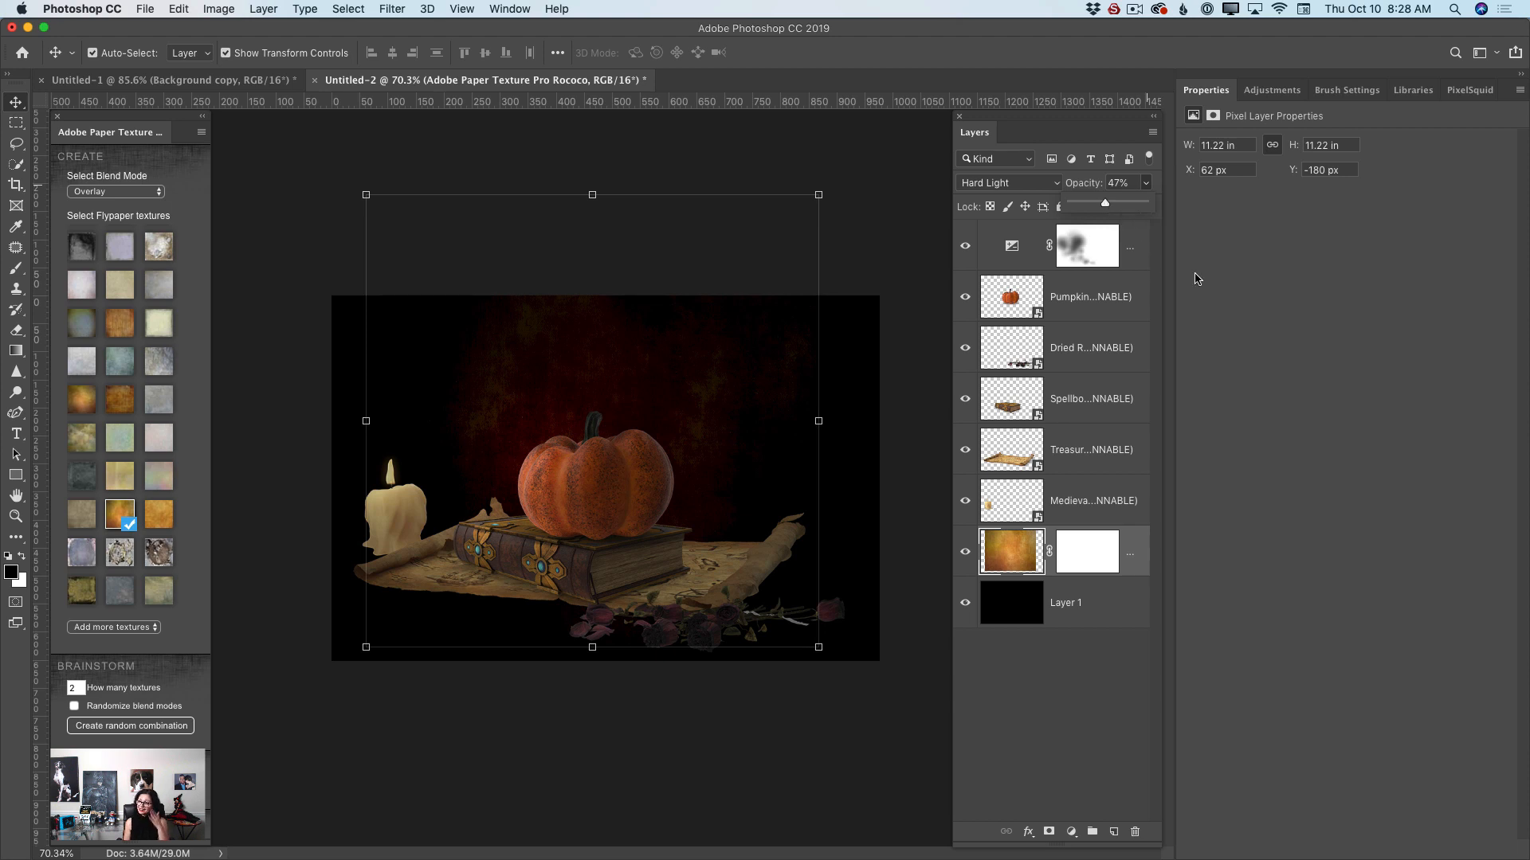
{"action": "left_click", "coordinate": [16, 516]}
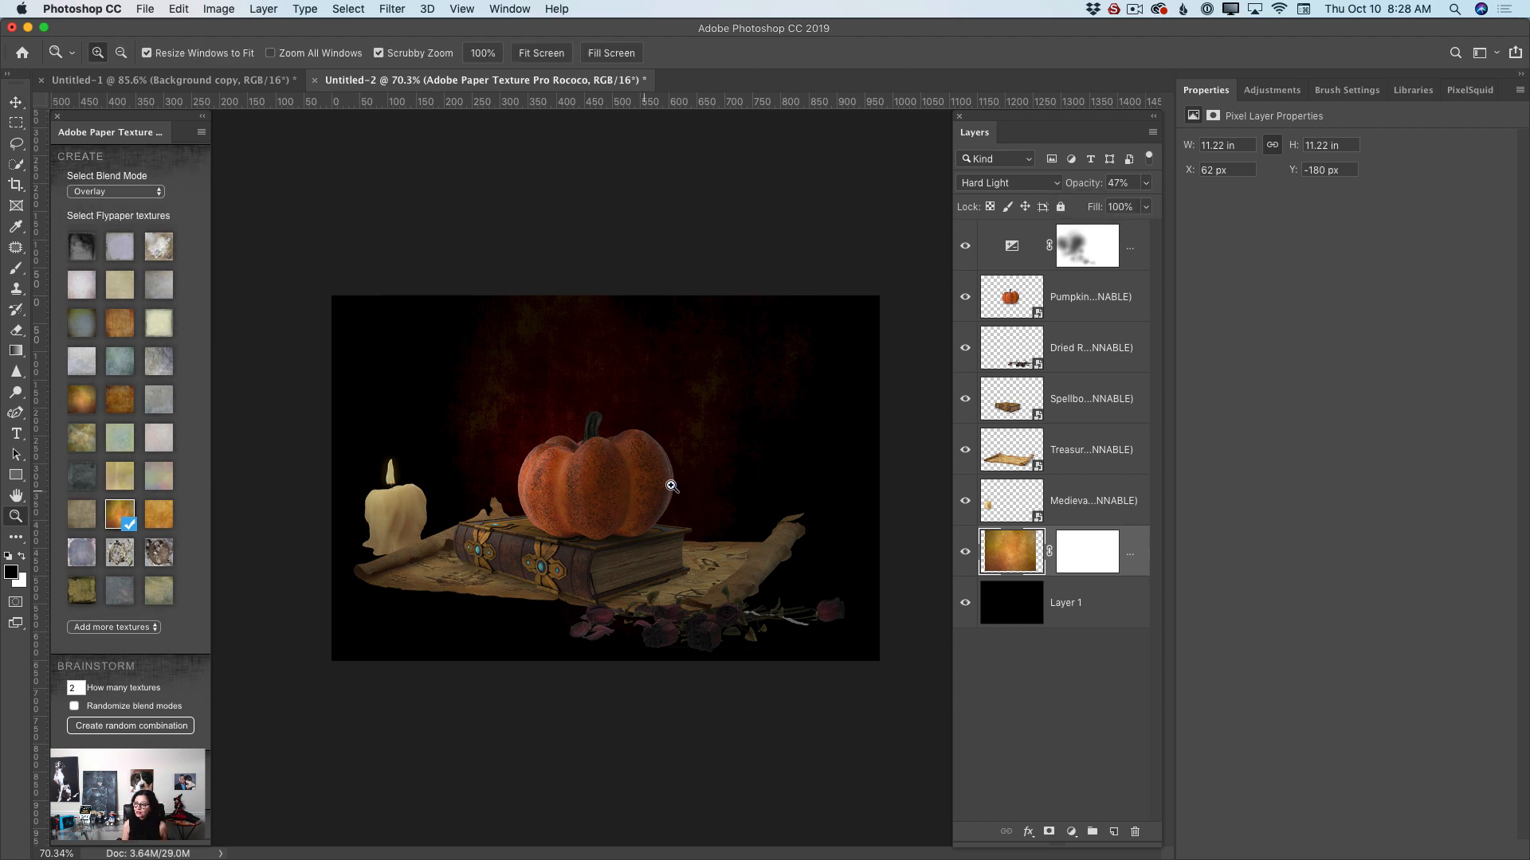
{"action": "mouse_move", "coordinate": [671, 486]}
{"action": "left_mouse_down"}
{"action": "mouse_move", "coordinate": [696, 475]}
{"action": "mouse_move", "coordinate": [677, 464]}
{"action": "left_mouse_up"}
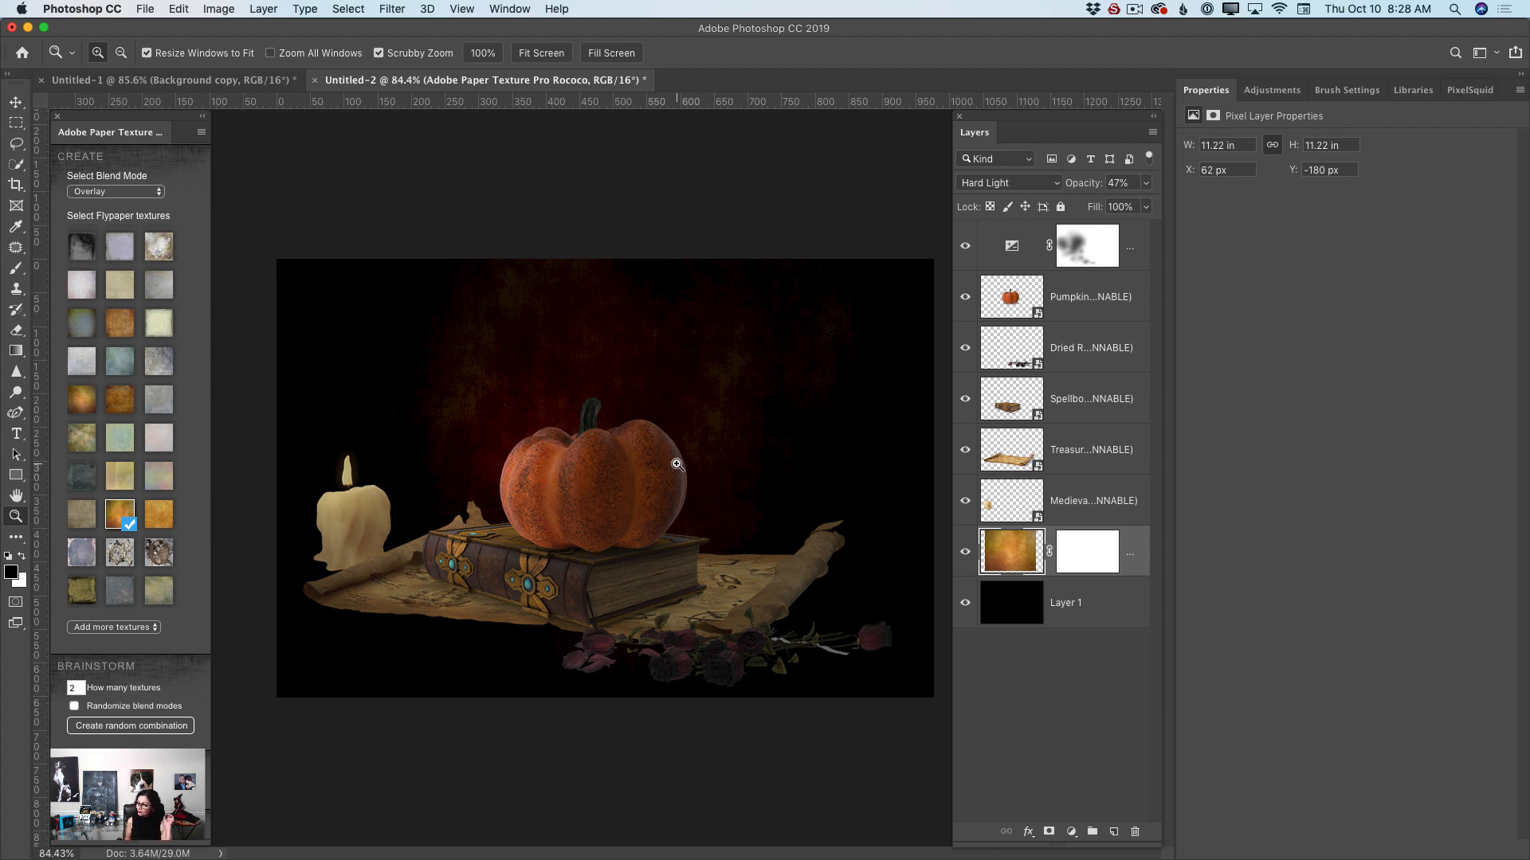
- Add the 2014_Pastel_Copper Flypaper texture as a new layer above the Exposure adjustment
{"action": "left_click", "coordinate": [1020, 254]}
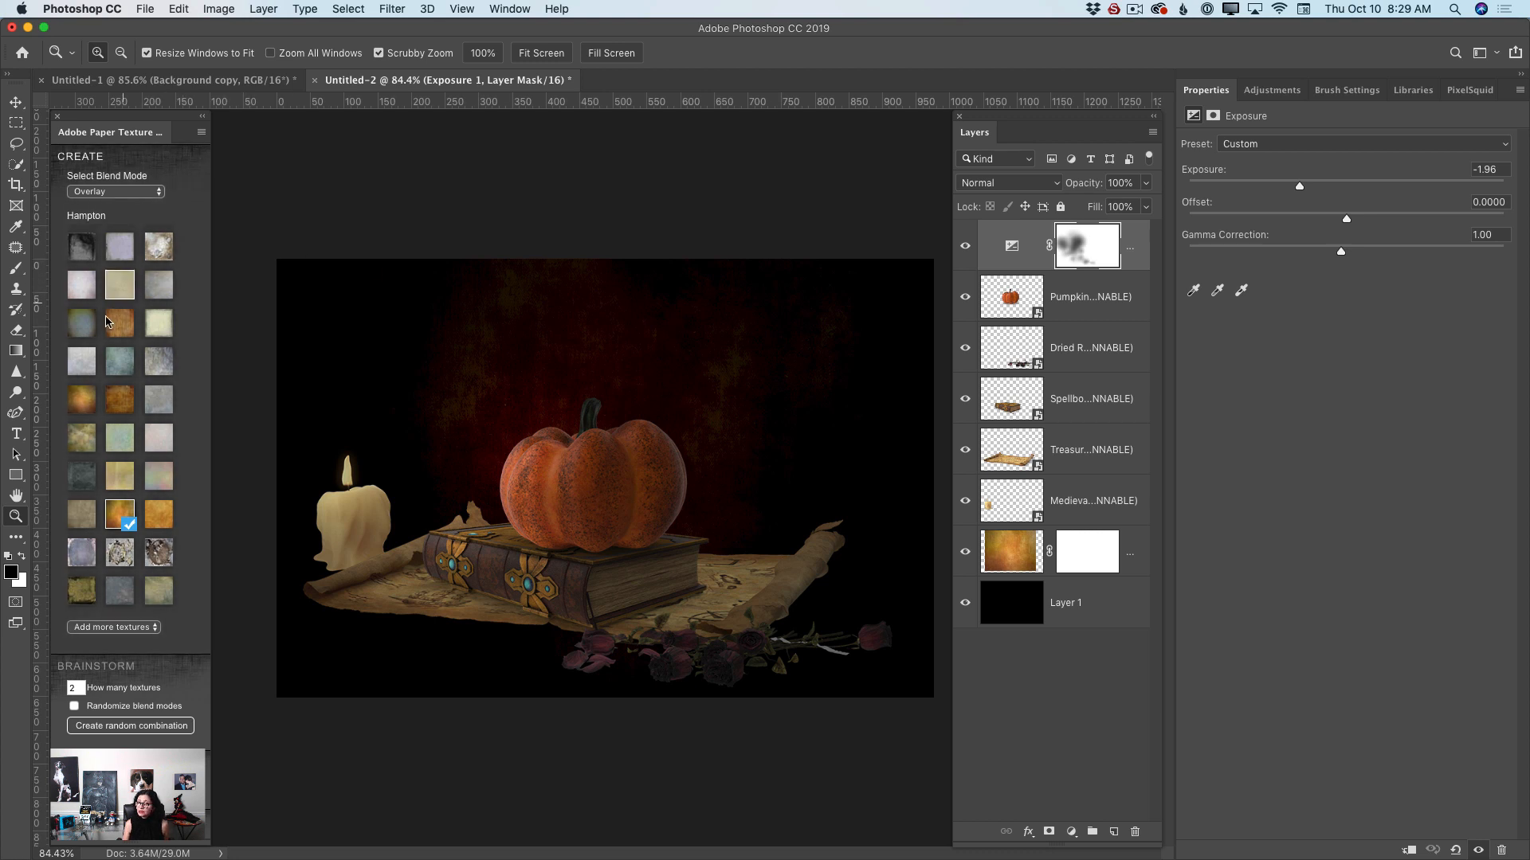
{"action": "scroll", "coordinate": [108, 329], "scroll_direction": "up", "scroll_amount": 5}
{"action": "scroll", "coordinate": [107, 329], "scroll_direction": "up", "scroll_amount": 2}
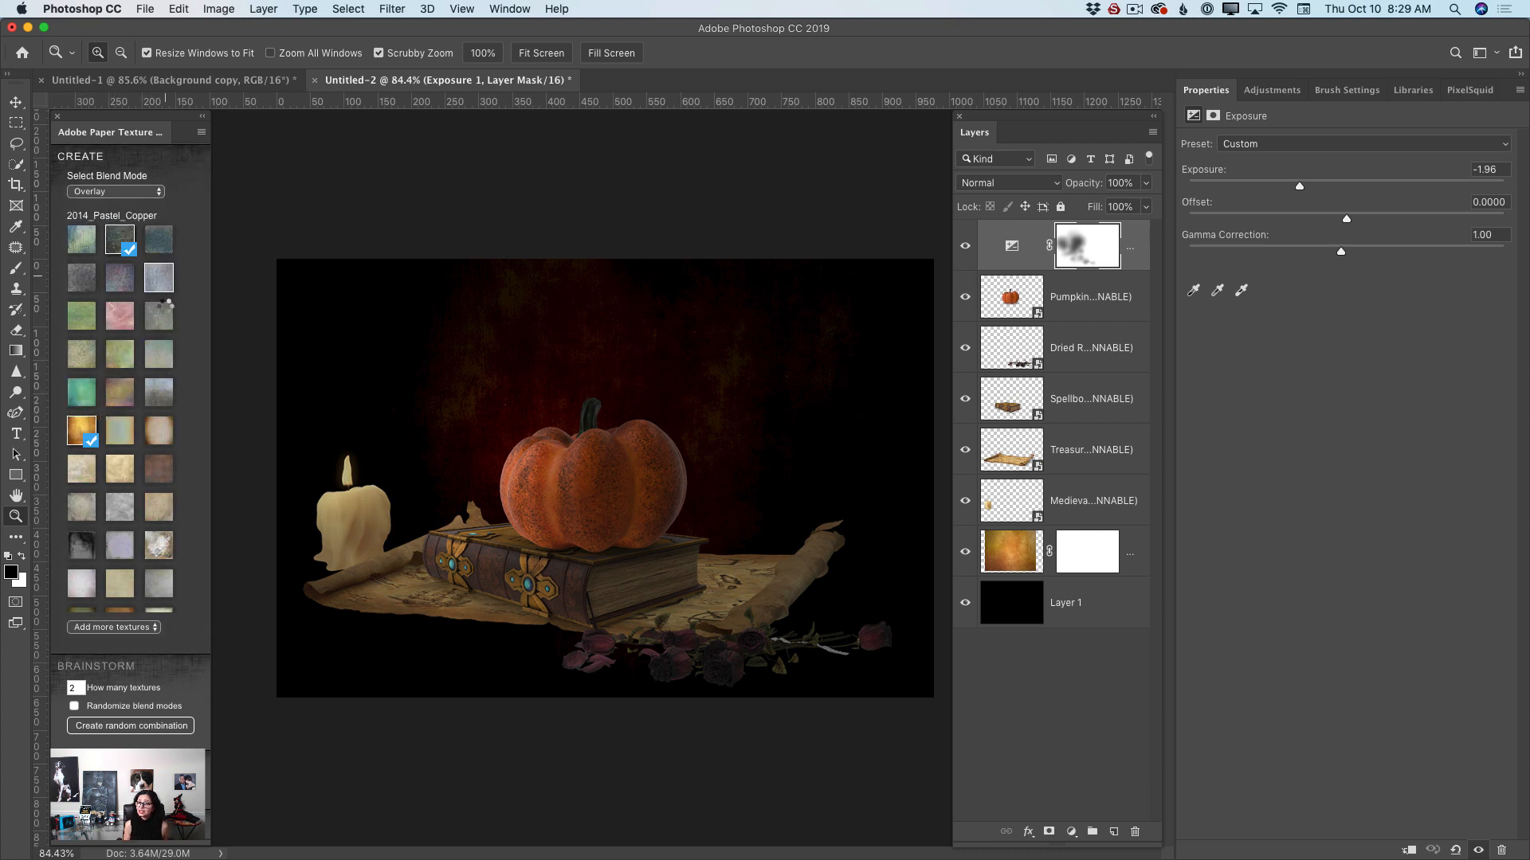
{"action": "left_click", "coordinate": [164, 292]}
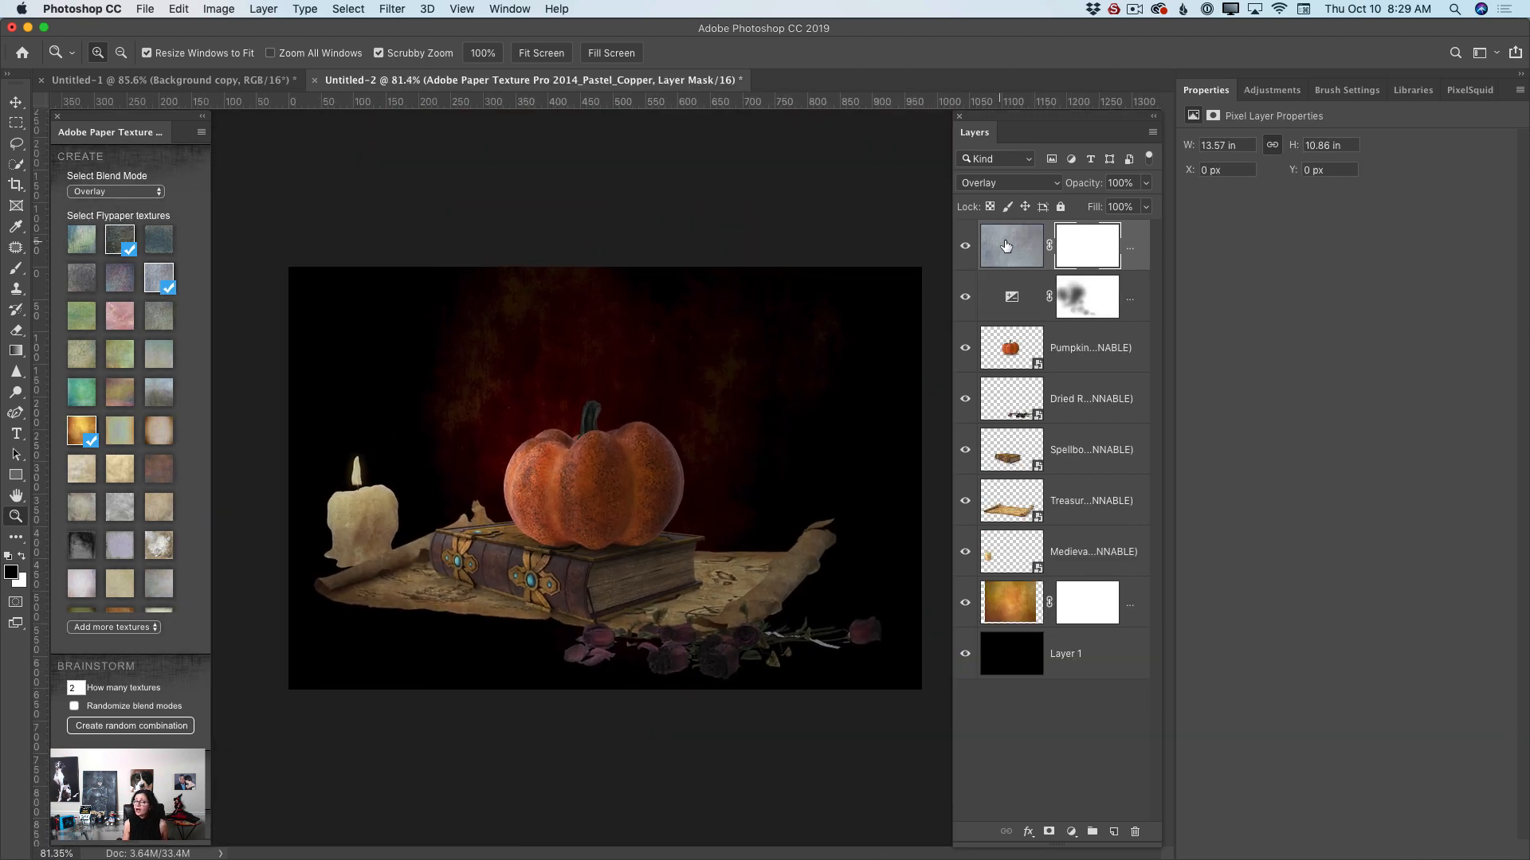
- Set the Pastel Copper texture layer's blend mode to Multiply and its opacity to 57%
{"action": "left_click", "coordinate": [1012, 183]}
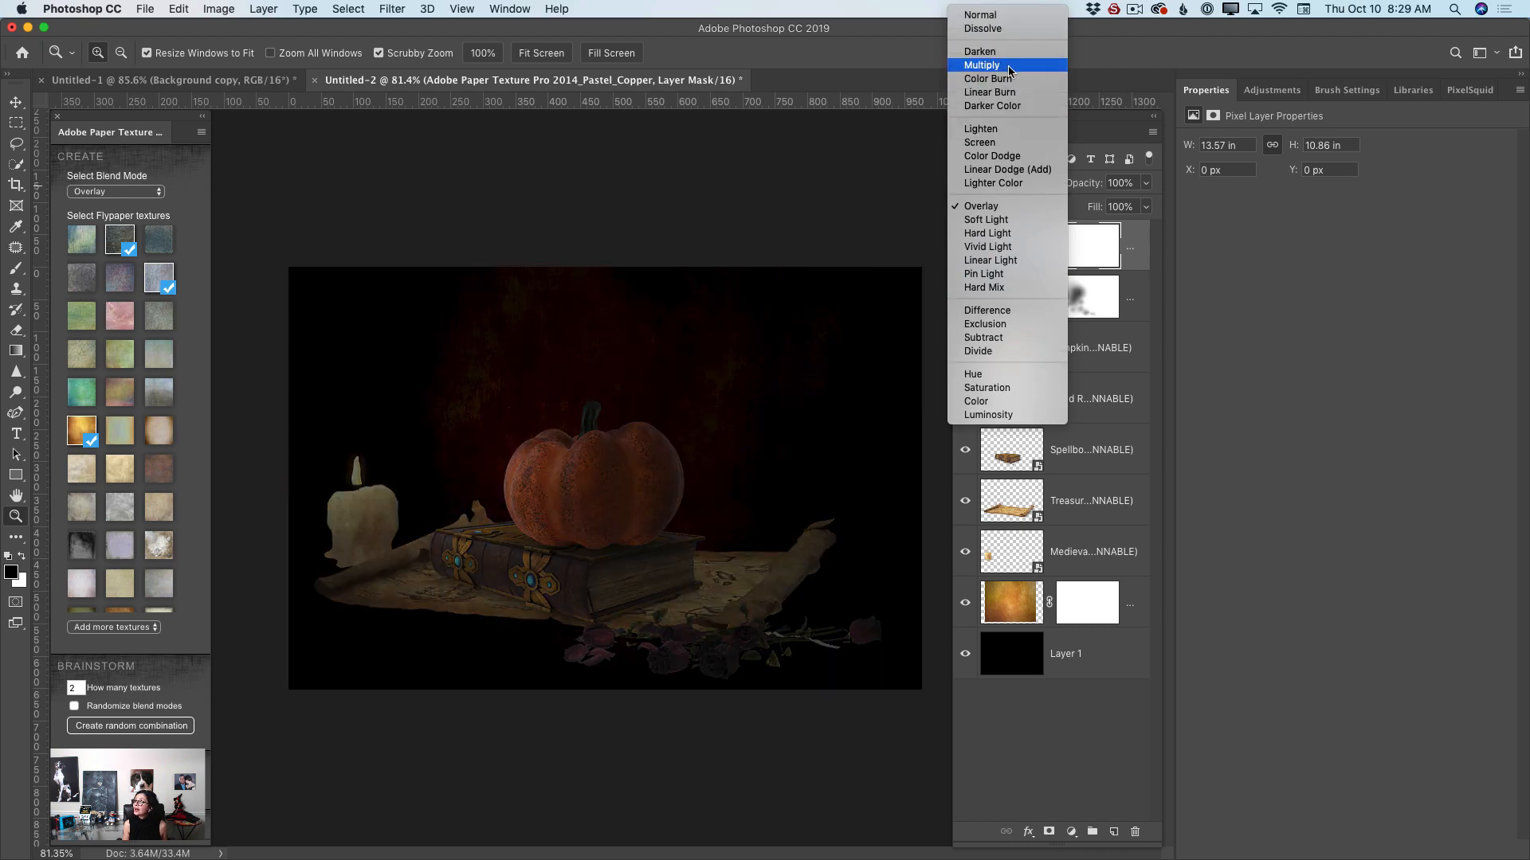
{"action": "left_click", "coordinate": [1009, 67]}
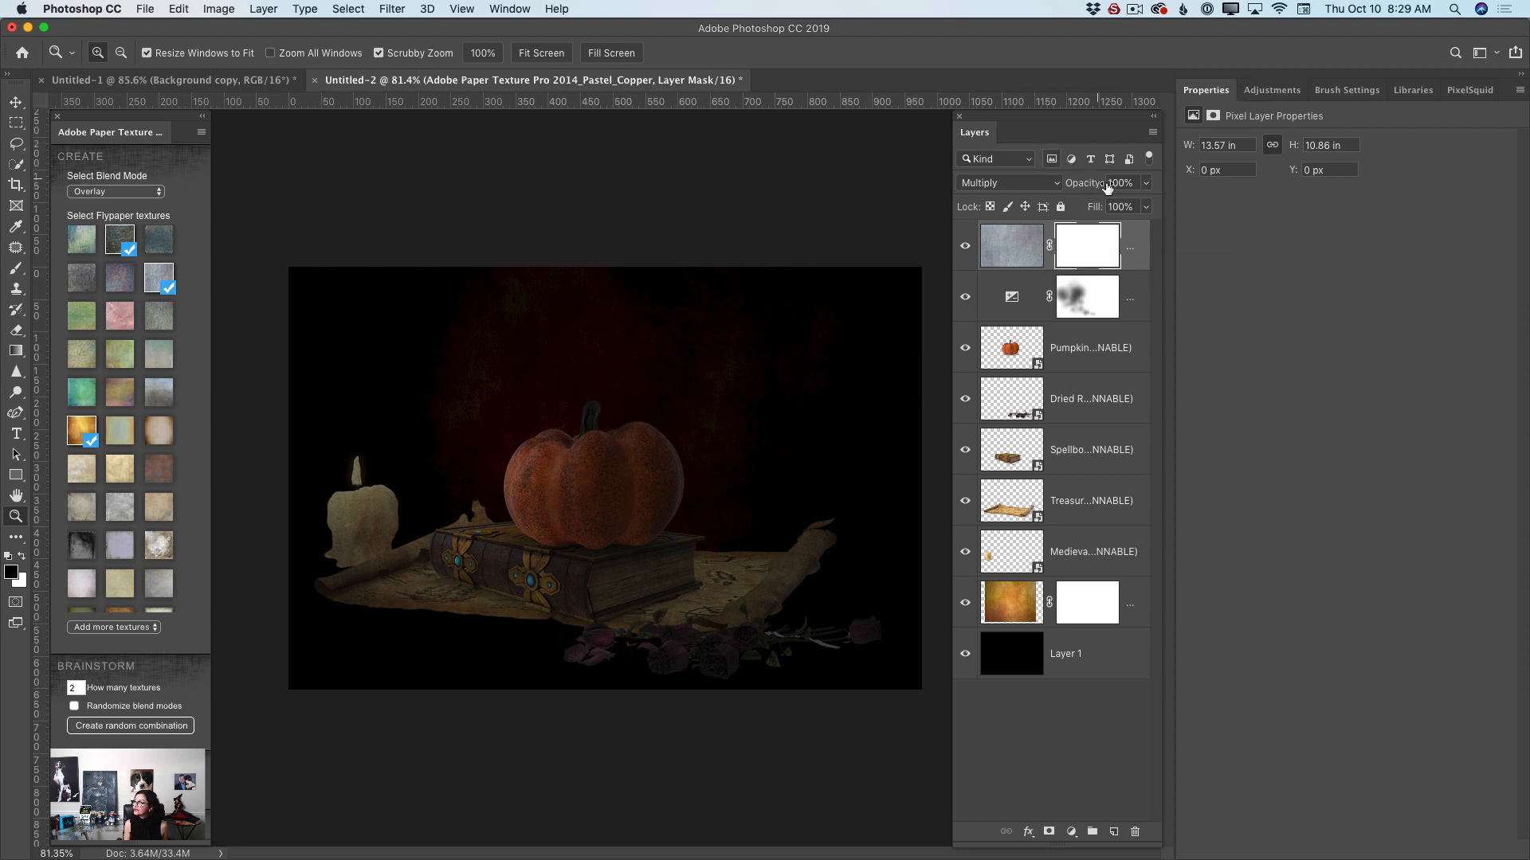
{"action": "left_click", "coordinate": [1146, 184]}
{"action": "left_click_drag", "start_coordinate": [1144, 204], "coordinate": [1113, 207]}
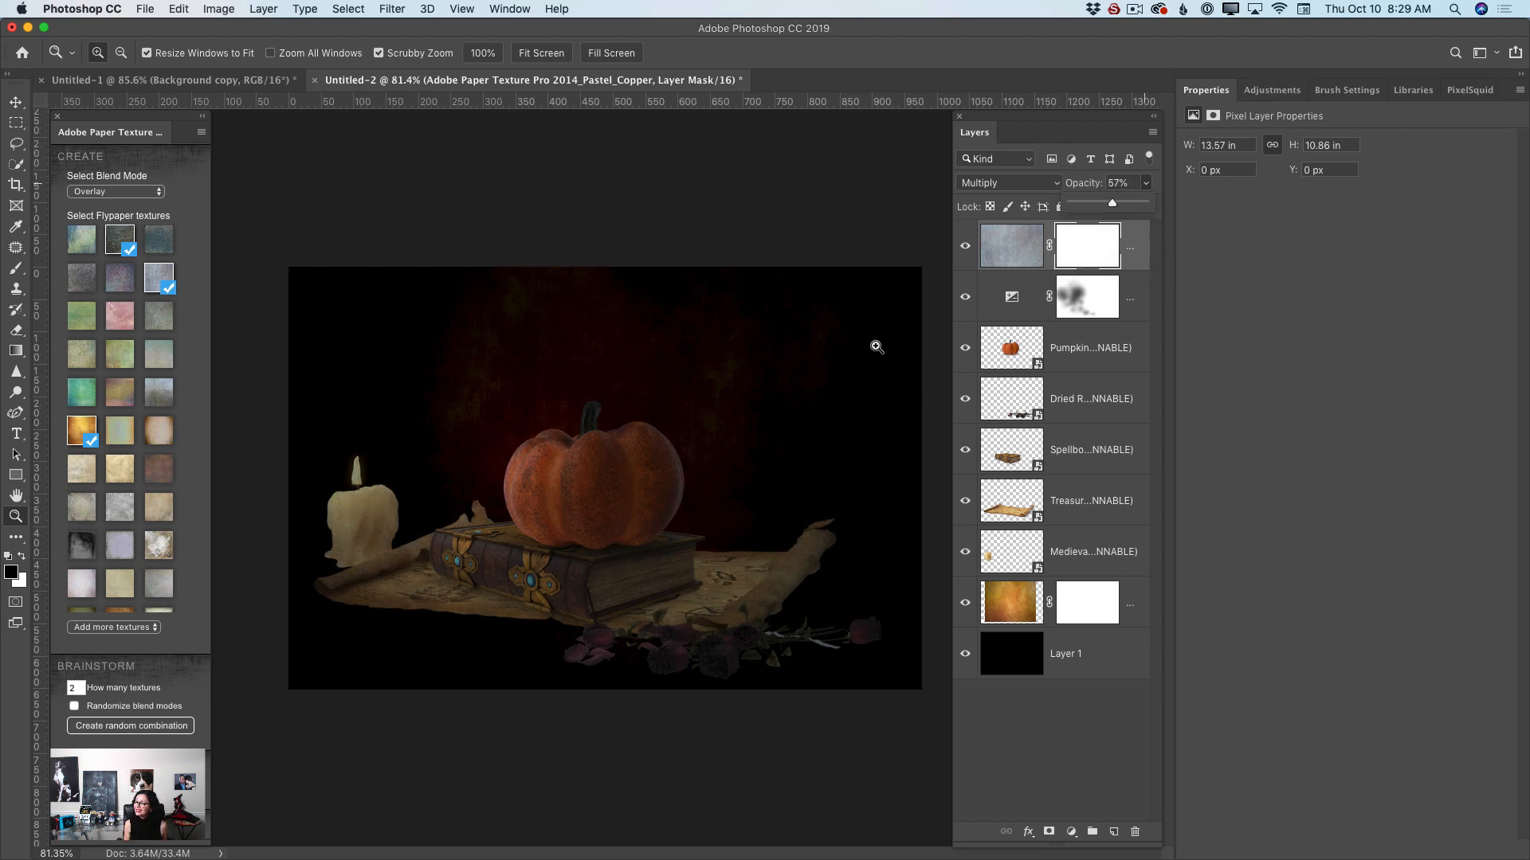
{"action": "left_click_drag", "start_coordinate": [696, 479], "coordinate": [731, 503]}
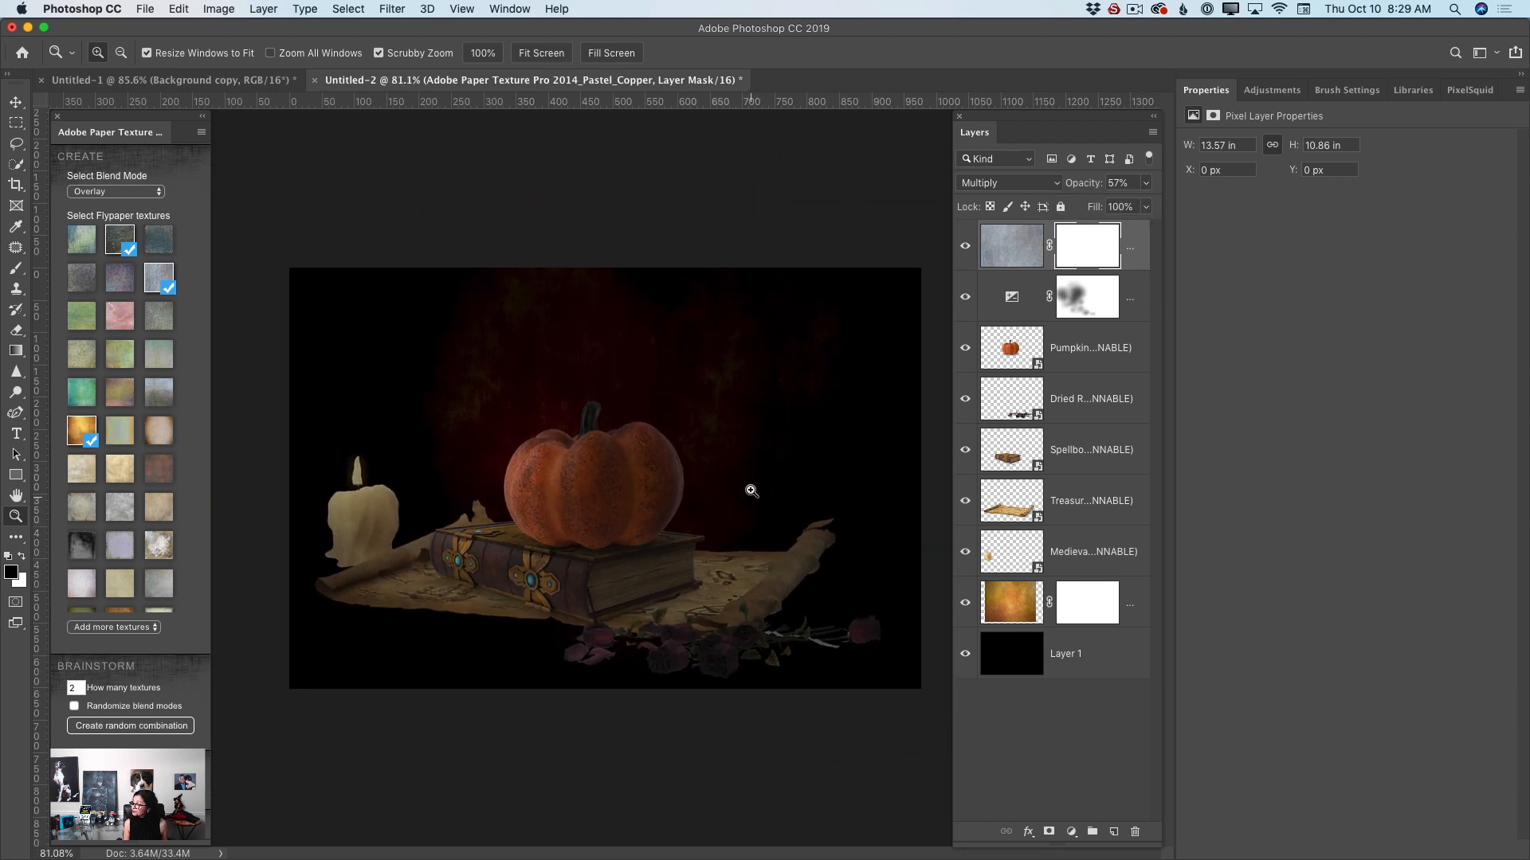
- Flatten the image and duplicate the resulting Background layer
{"action": "left_click", "coordinate": [1152, 134]}
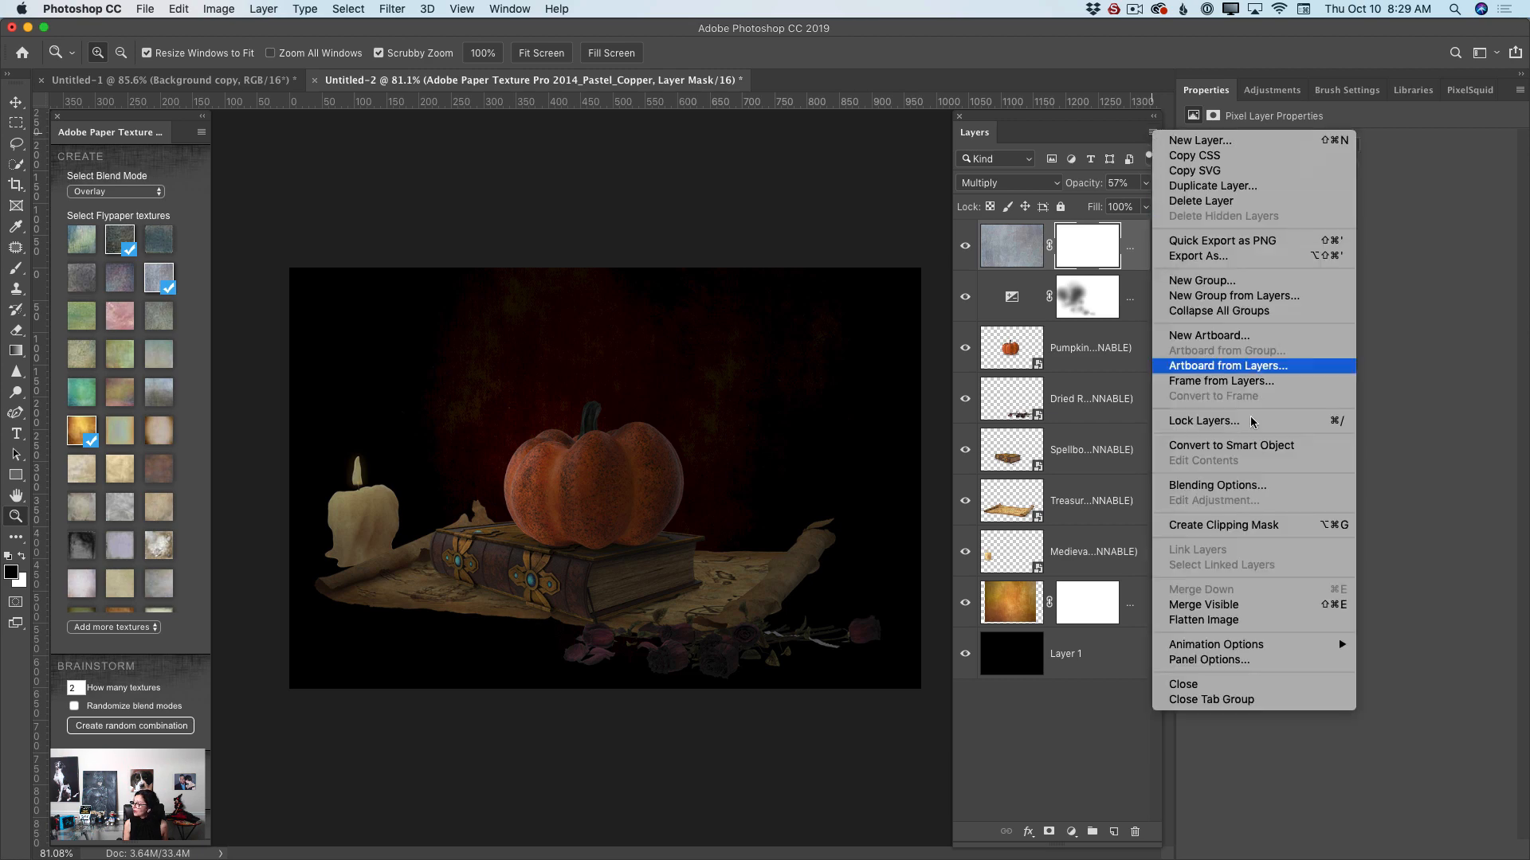
{"action": "left_click", "coordinate": [1241, 629]}
{"action": "left_click_drag", "start_coordinate": [1080, 247], "coordinate": [1112, 829]}
- Open the Camera Raw Filter on the Background copy and set Exposure +0.45, Contrast +18, Blacks -11 and Shadows +18
{"action": "left_click", "coordinate": [392, 9]}
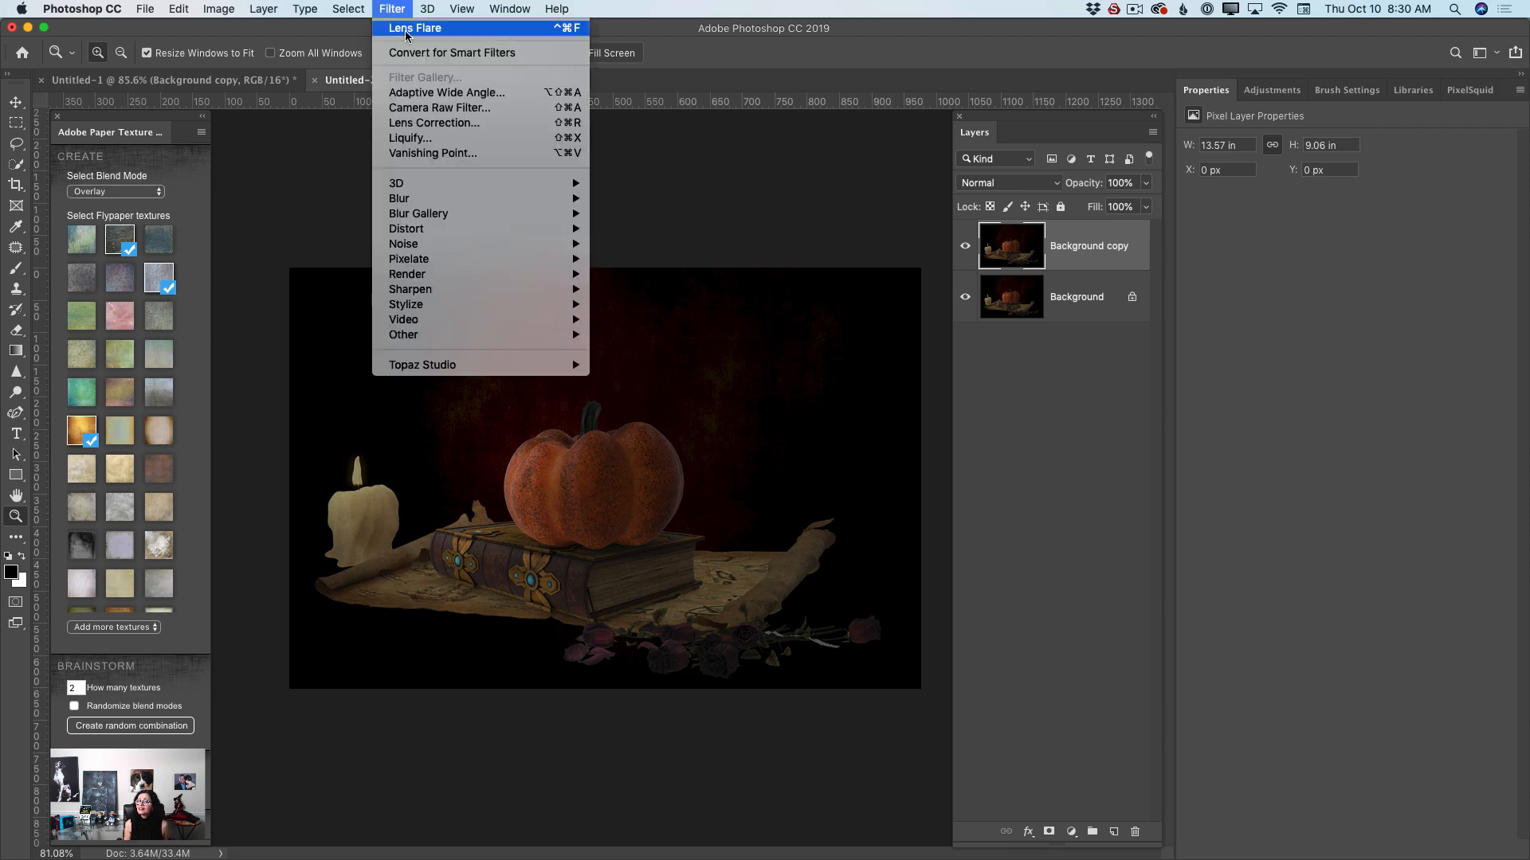
{"action": "left_click", "coordinate": [469, 108]}
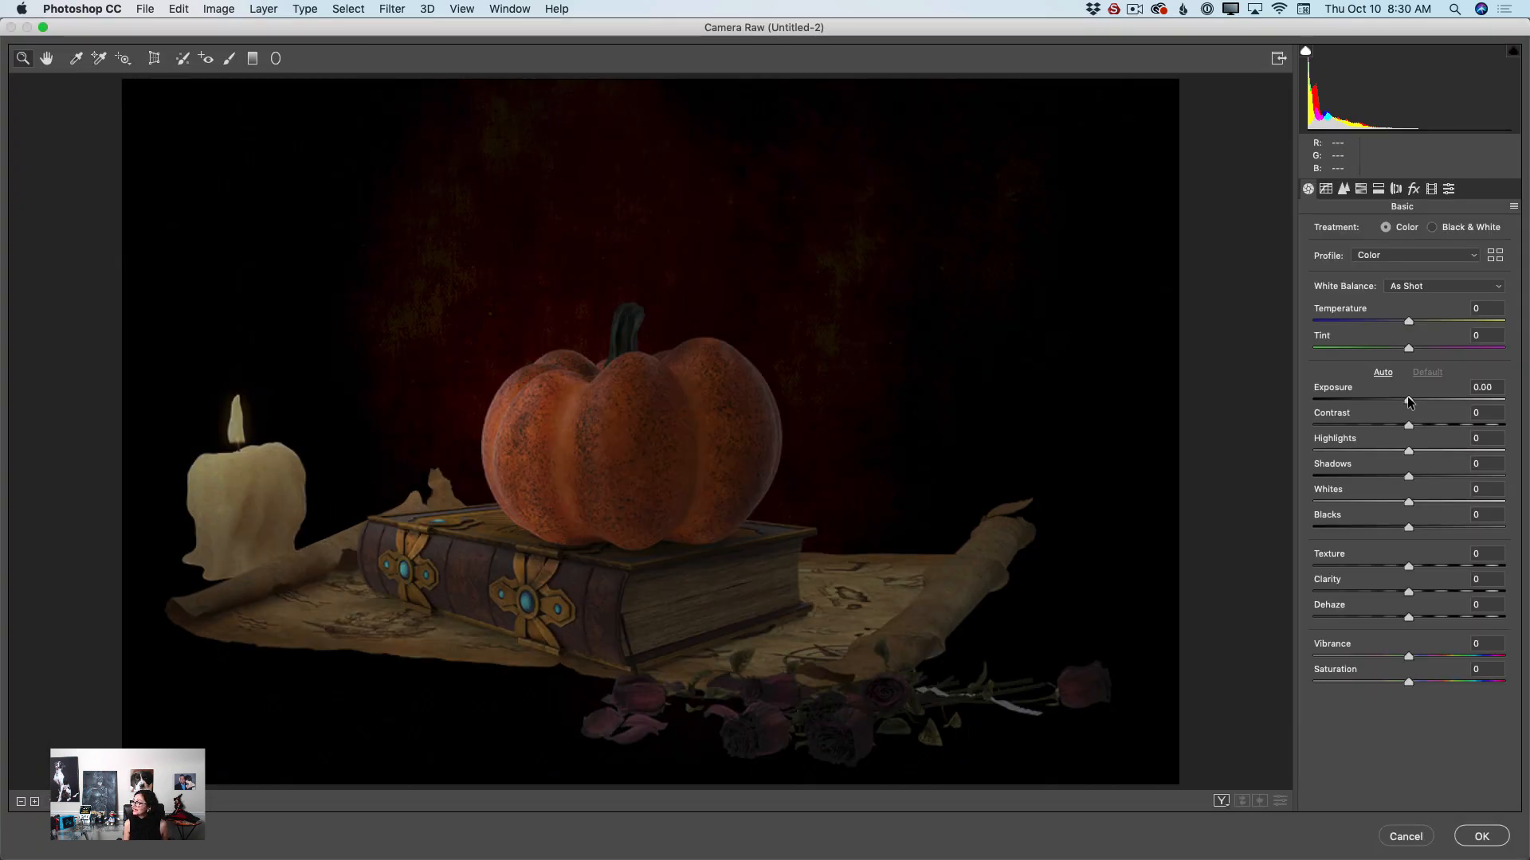
{"action": "left_click_drag", "start_coordinate": [1407, 395], "coordinate": [1427, 426]}
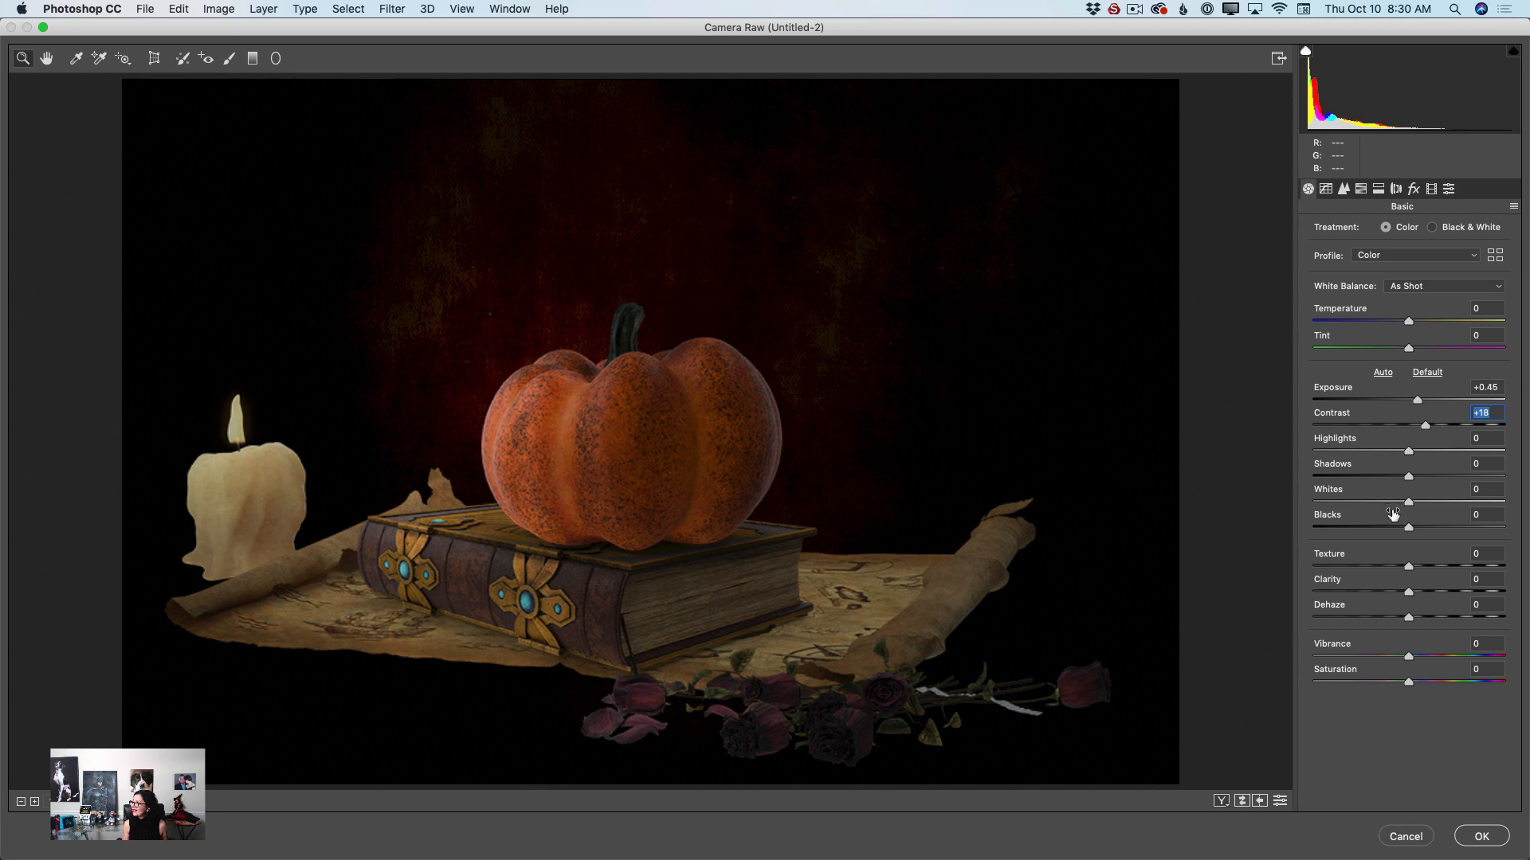
{"action": "left_click_drag", "start_coordinate": [1408, 526], "coordinate": [1399, 528]}
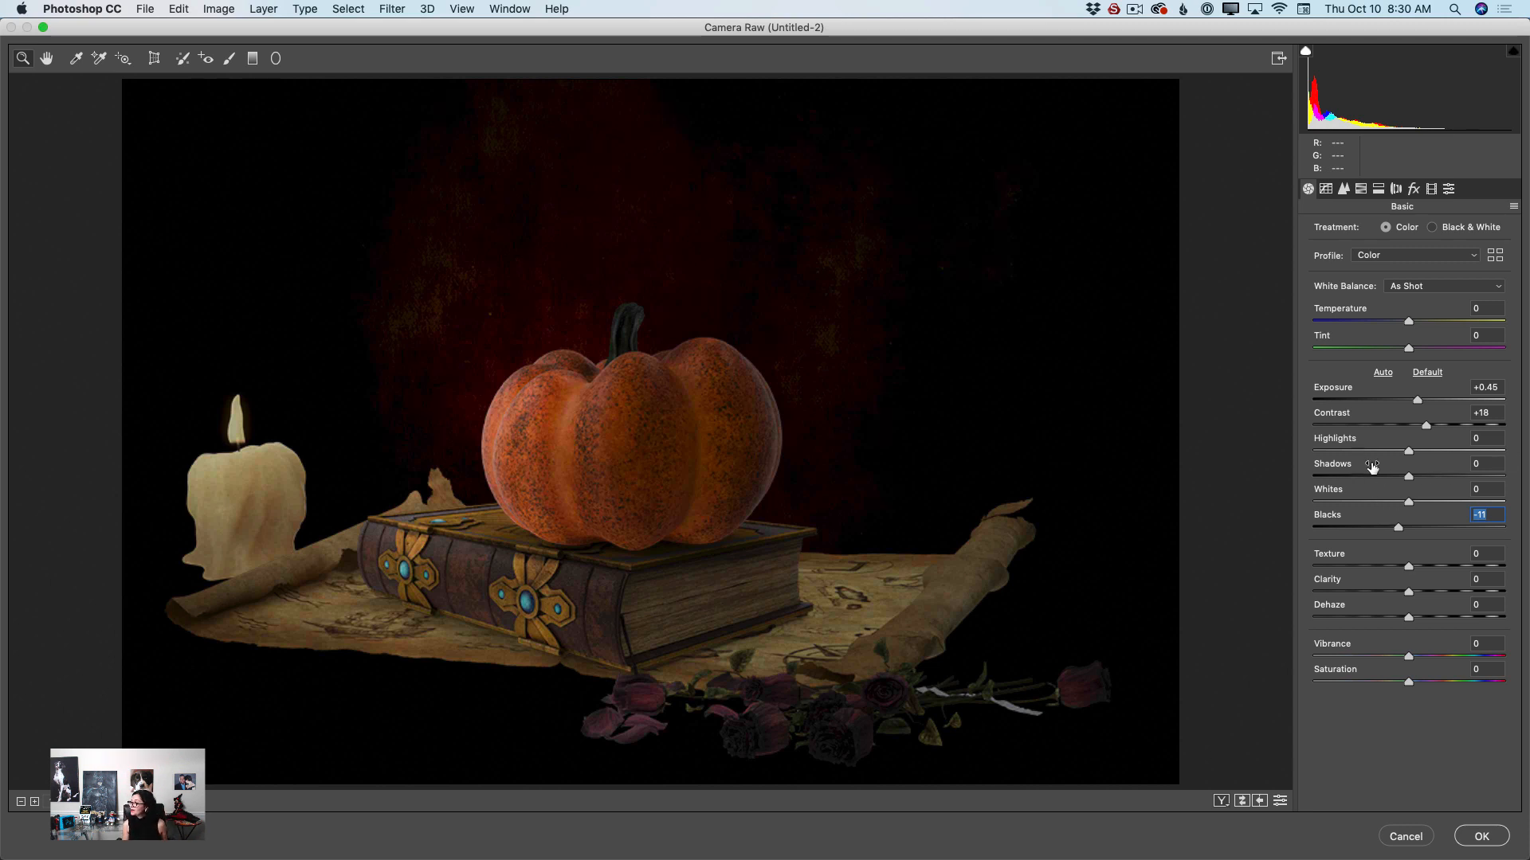
{"action": "left_click_drag", "start_coordinate": [1408, 475], "coordinate": [1438, 474]}
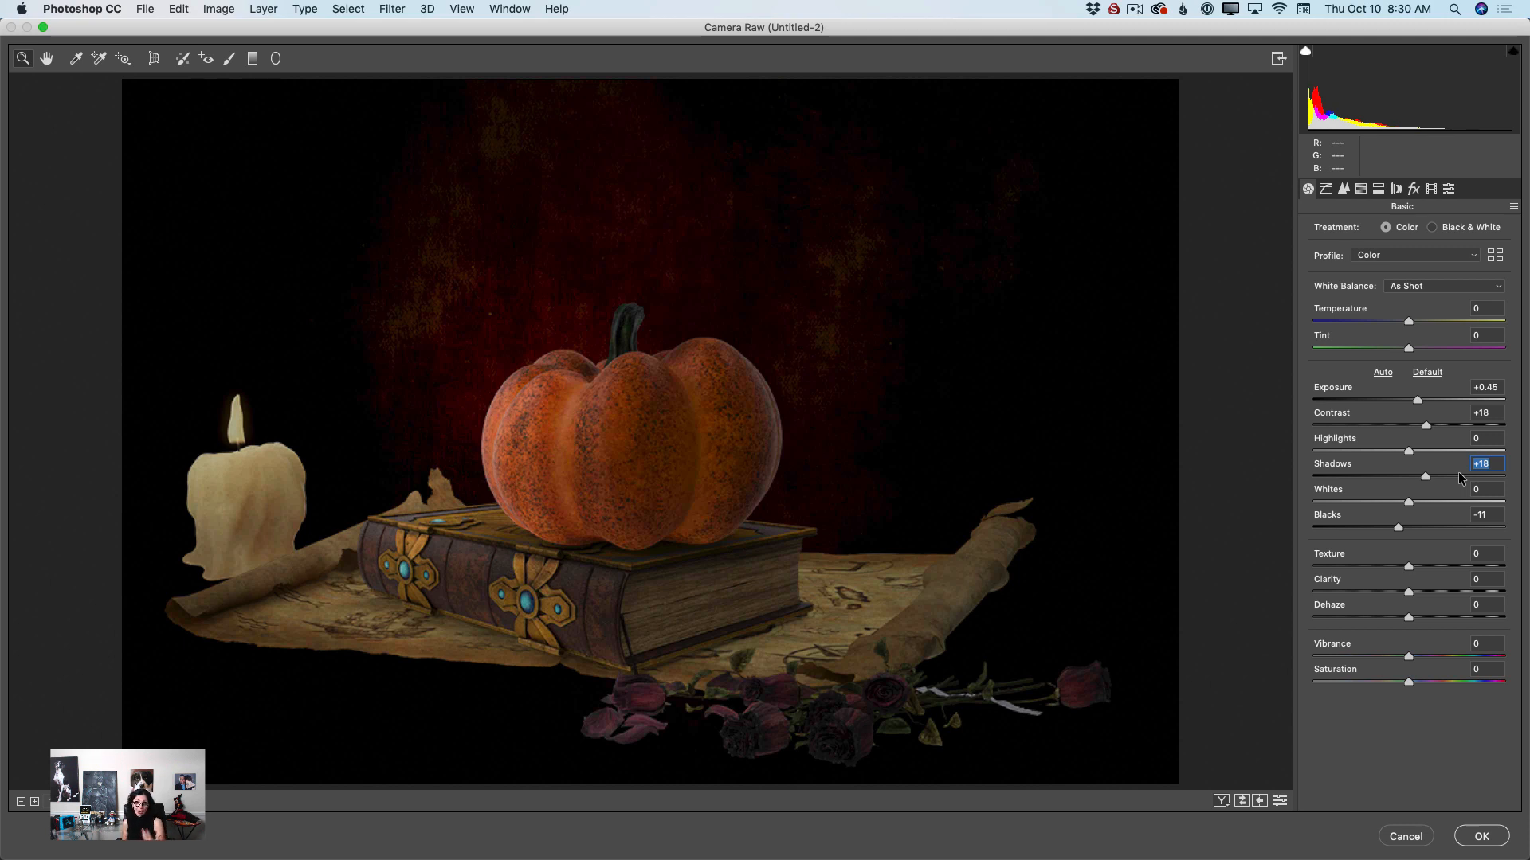
- Apply the Artistic 02 profile in Camera Raw with its Amount reduced to 61
{"action": "left_click", "coordinate": [1495, 256]}
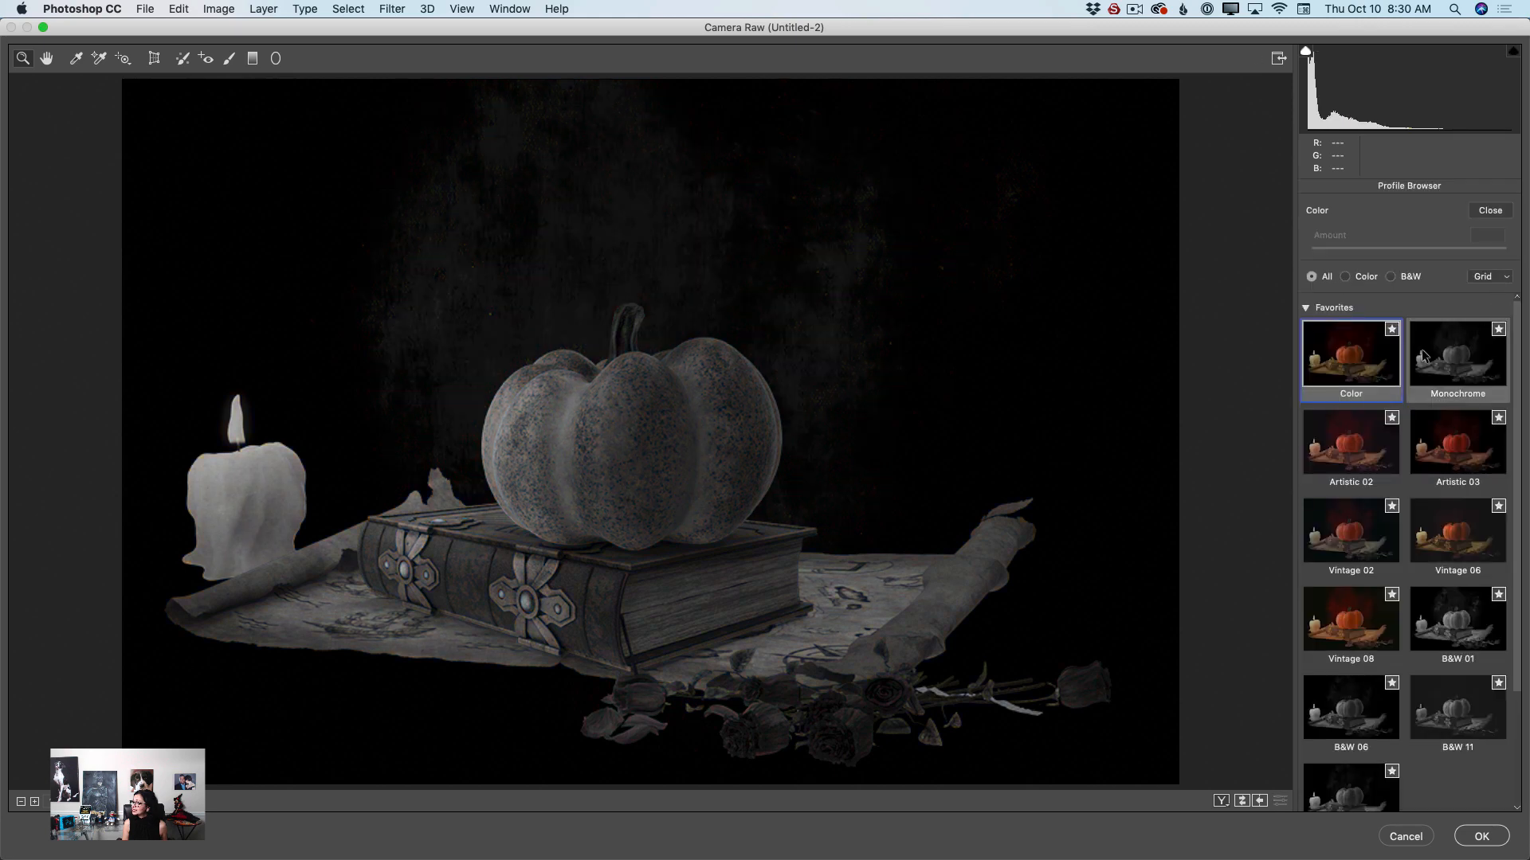
{"action": "left_click", "coordinate": [1306, 307]}
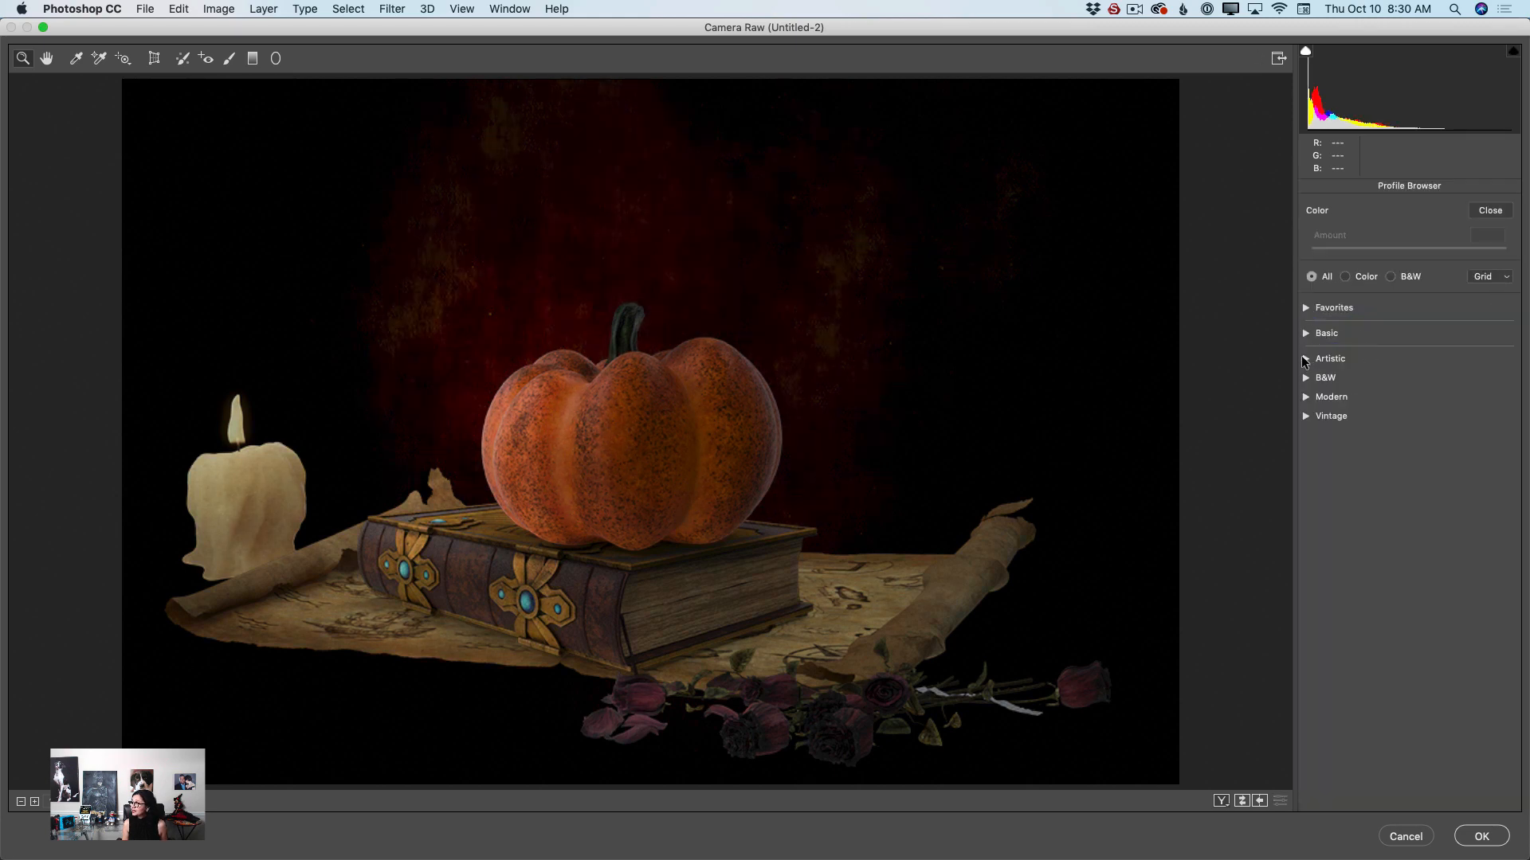
{"action": "left_click", "coordinate": [1305, 359]}
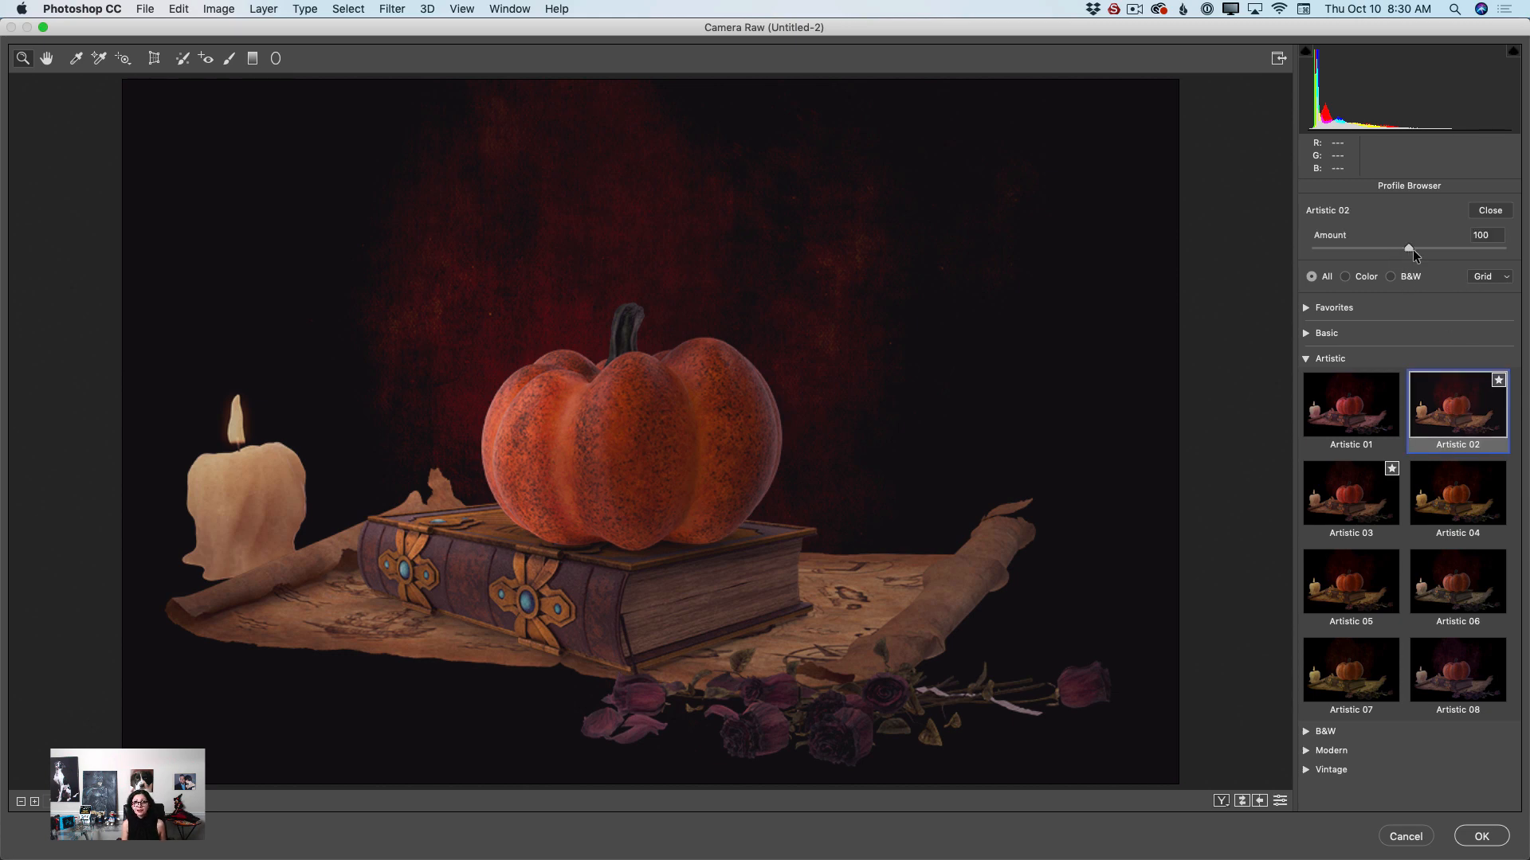
{"action": "left_click_drag", "start_coordinate": [1407, 250], "coordinate": [1368, 255]}
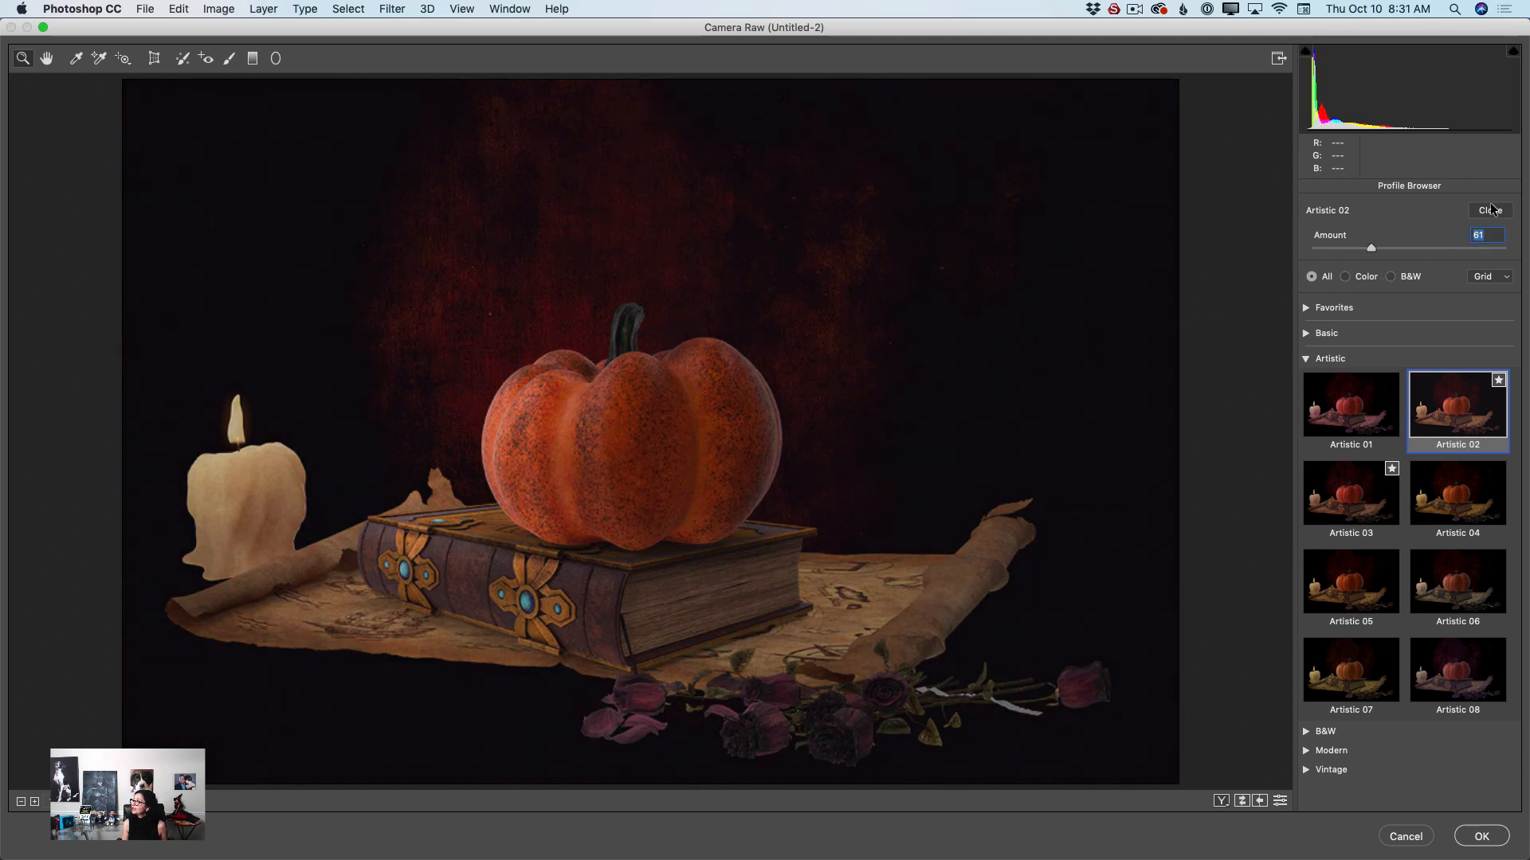
{"action": "left_click", "coordinate": [1488, 207]}
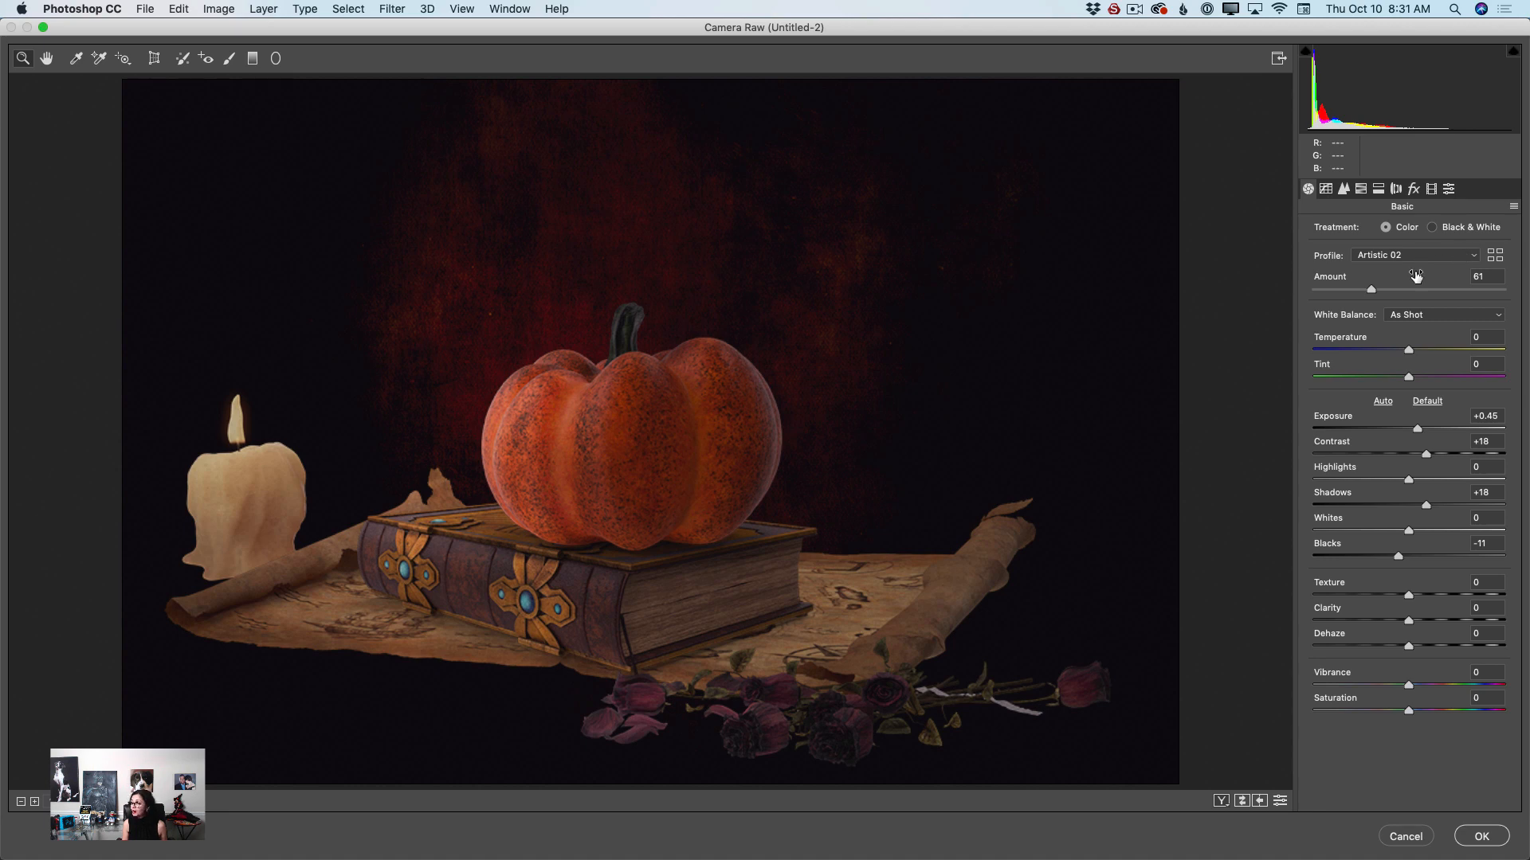
- Apply the Camera Raw filter with Exposure set to +0.71, and compare the Background copy with the unfiltered Background layer
{"action": "left_click_drag", "start_coordinate": [1418, 429], "coordinate": [1422, 427]}
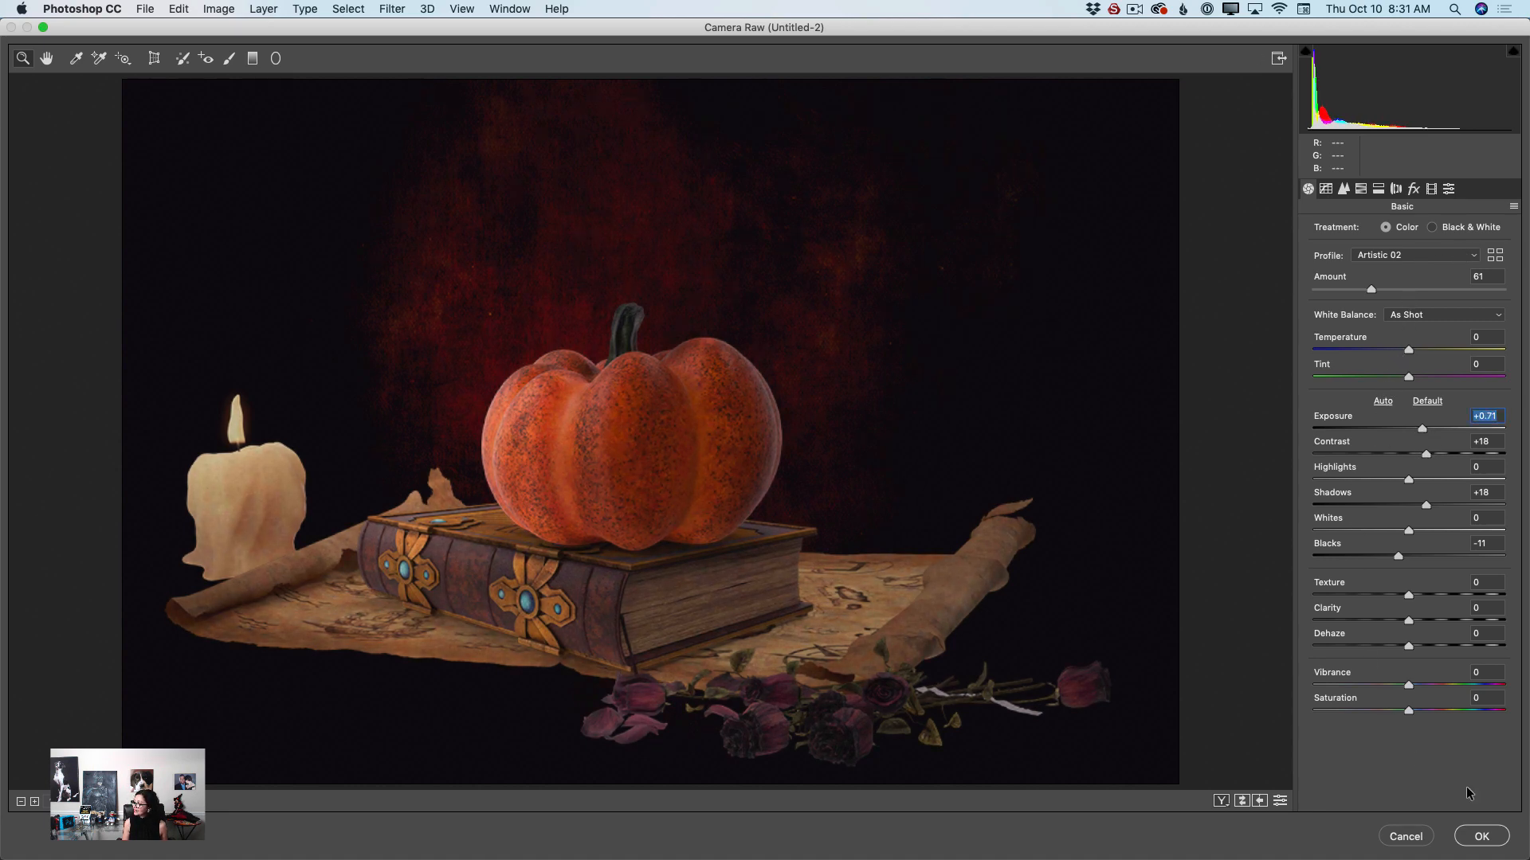
{"action": "left_click", "coordinate": [1483, 837]}
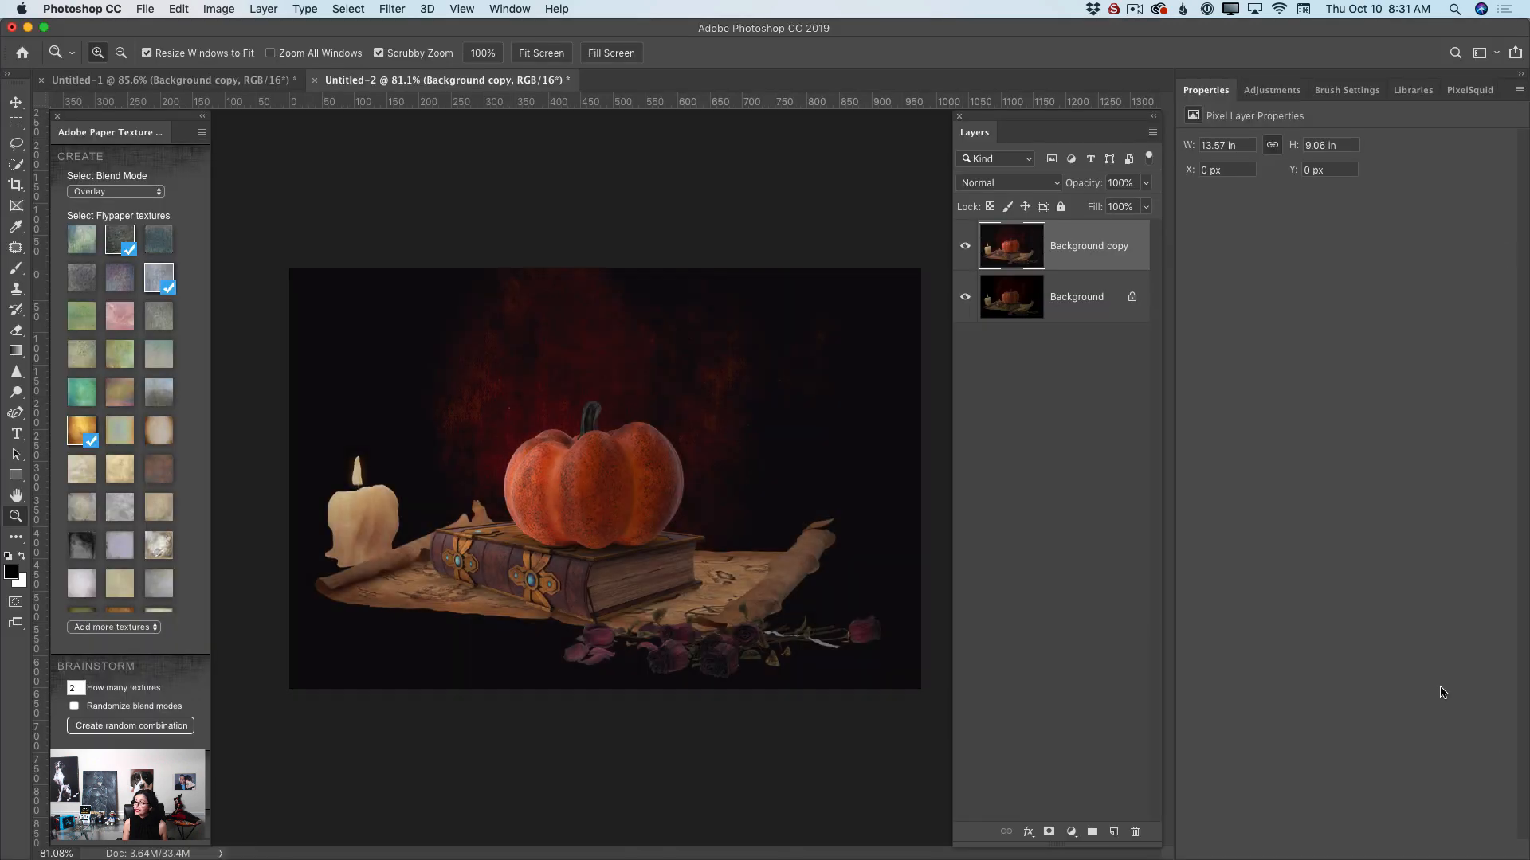
{"action": "left_click", "coordinate": [964, 249]}
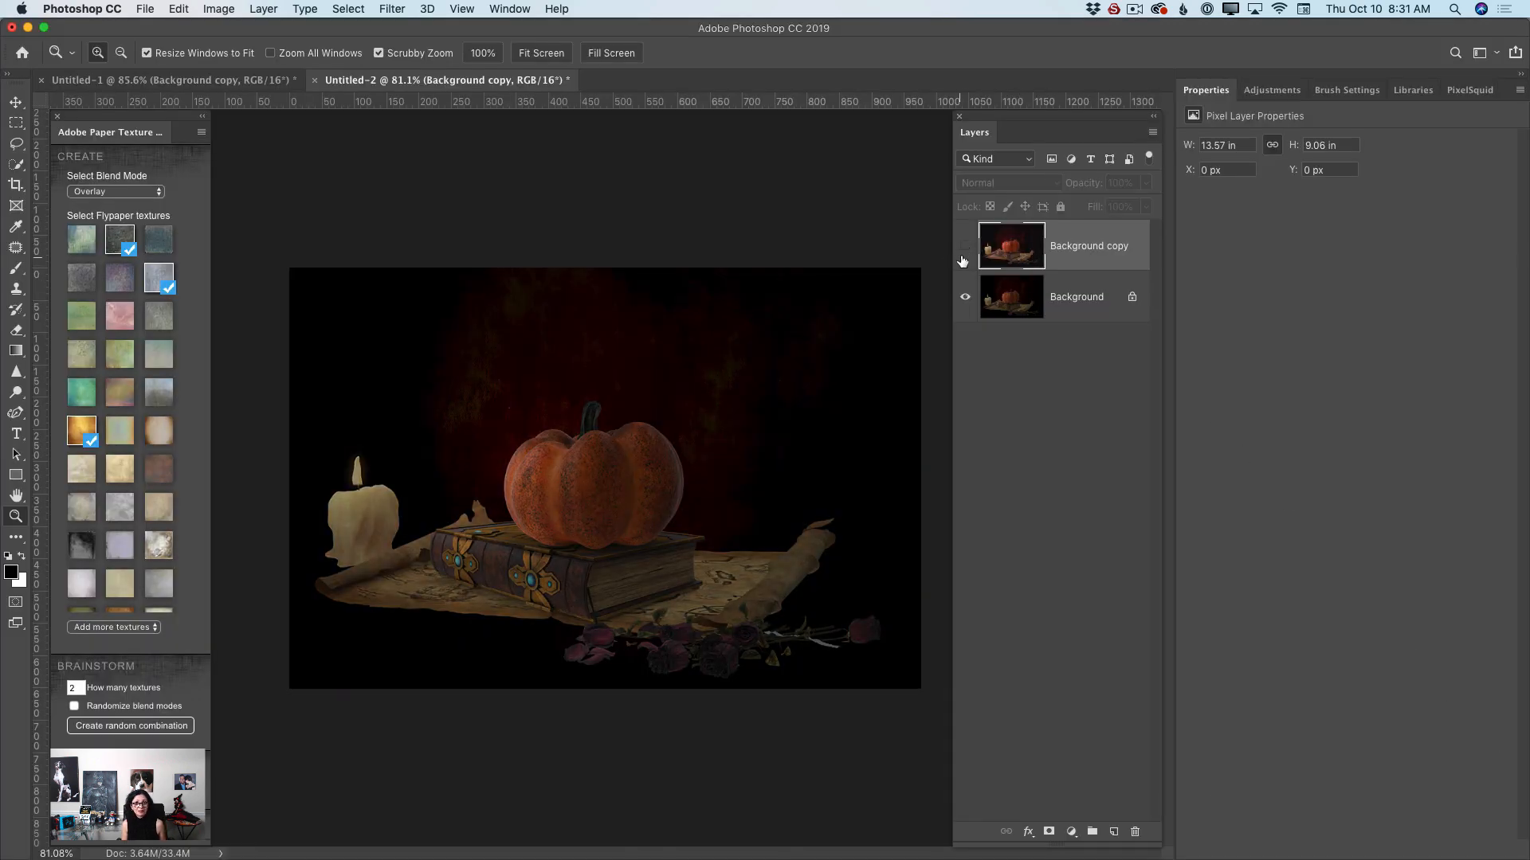
{"action": "left_click", "coordinate": [965, 246]}
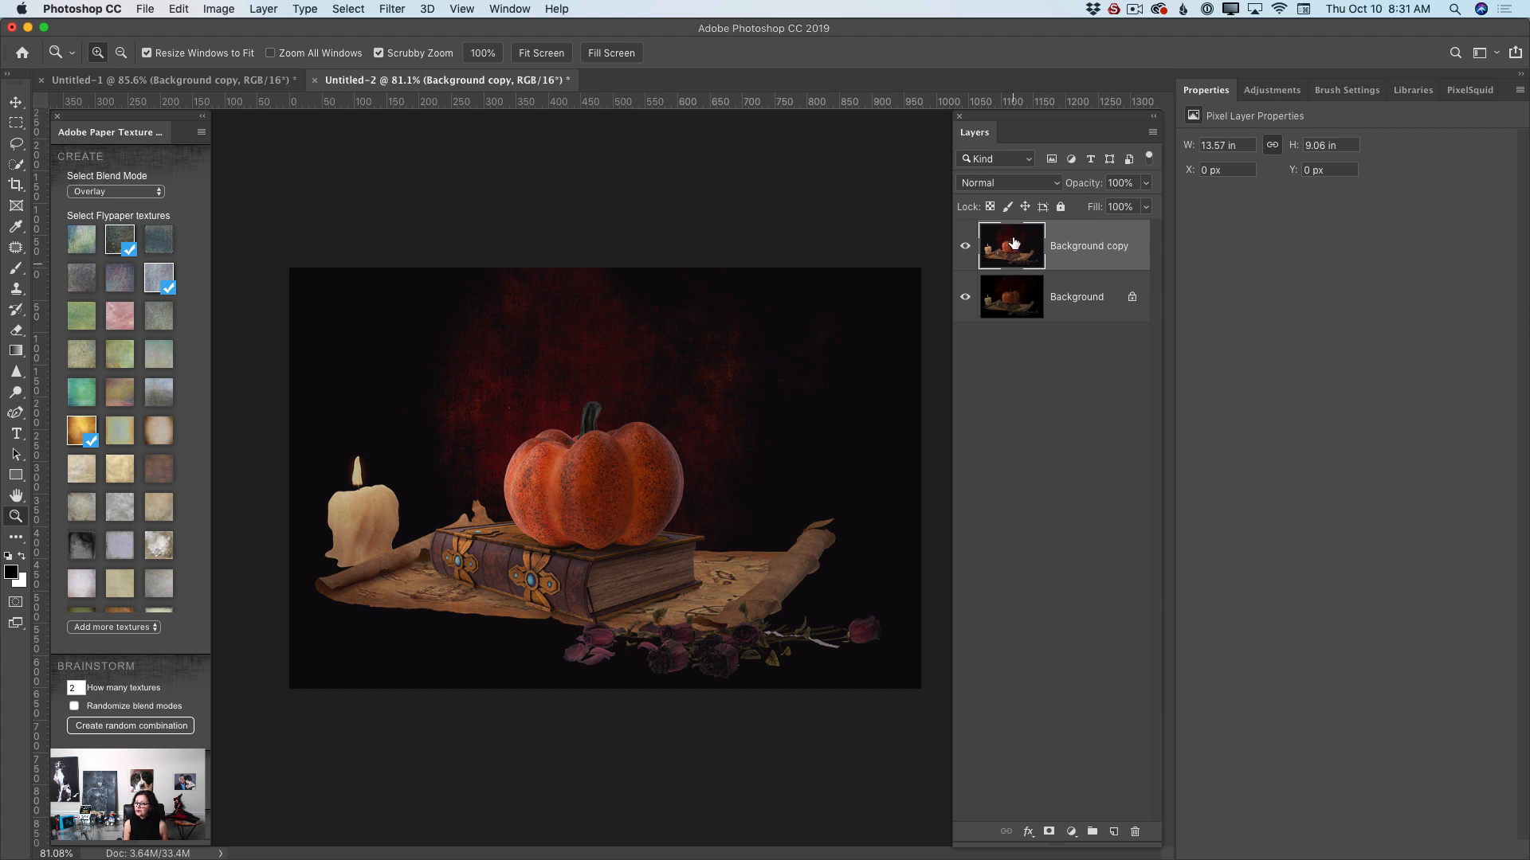